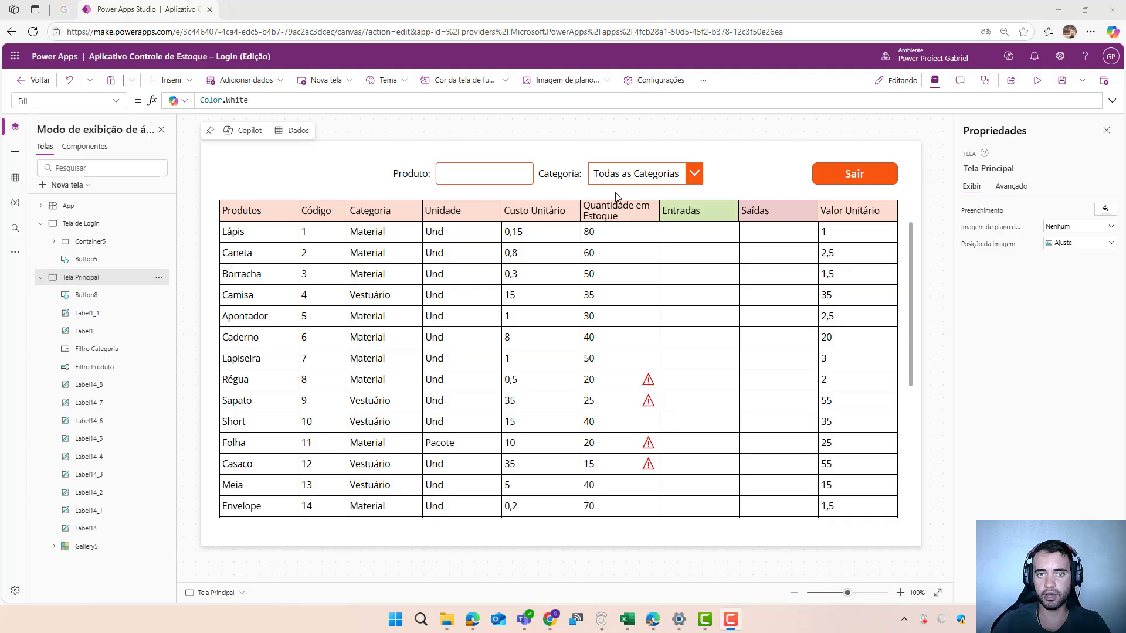
- Duplicate the orange Sair button and place the copy left of the Produto filter, at about X 61, Y 42
click(154, 82)
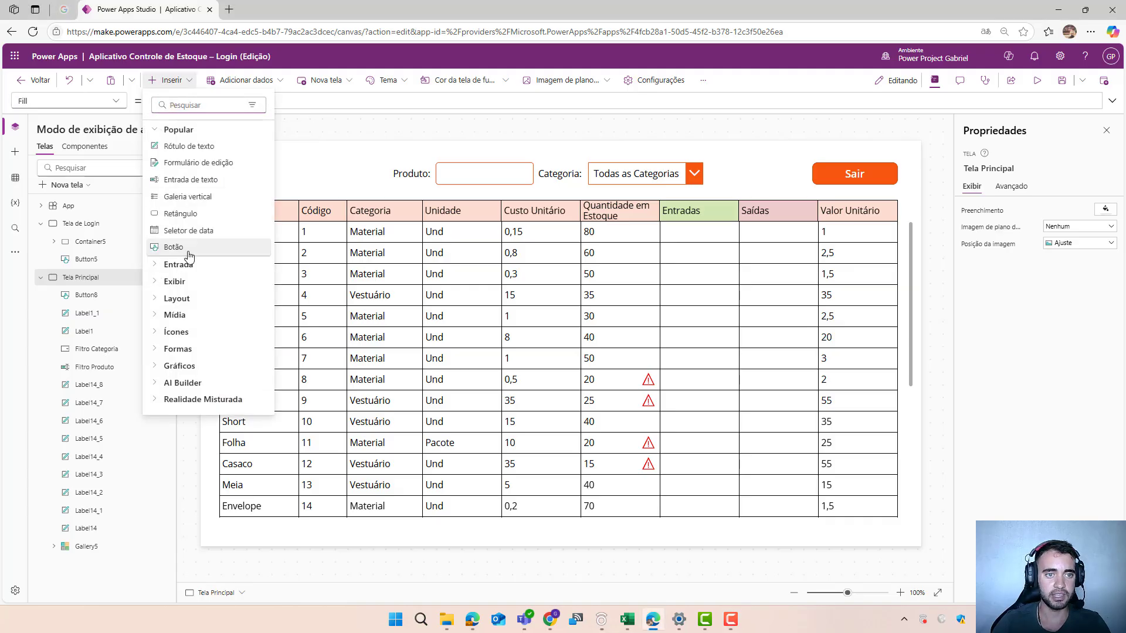
click(561, 147)
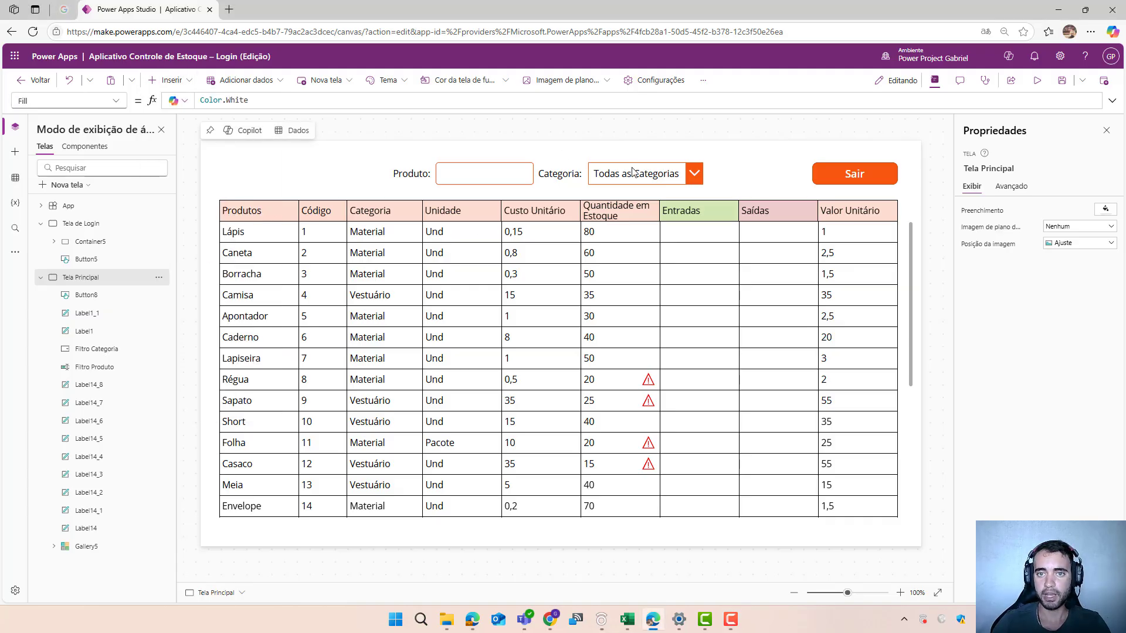
click(842, 181)
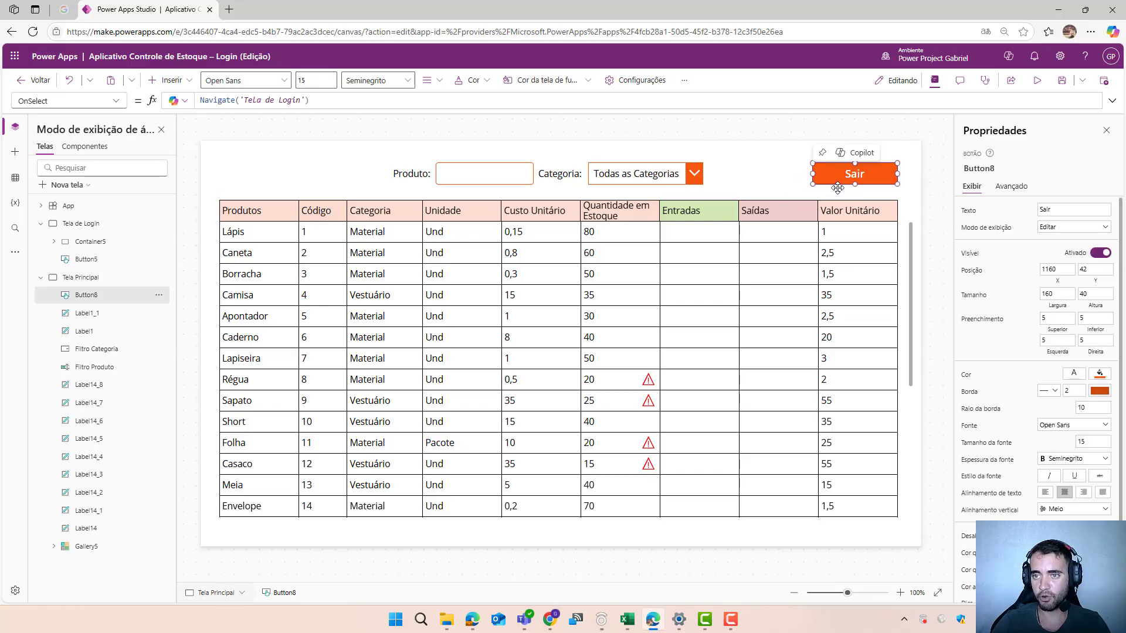
key(ctrl+c)
key(ctrl+v)
drag(820, 181, 284, 181)
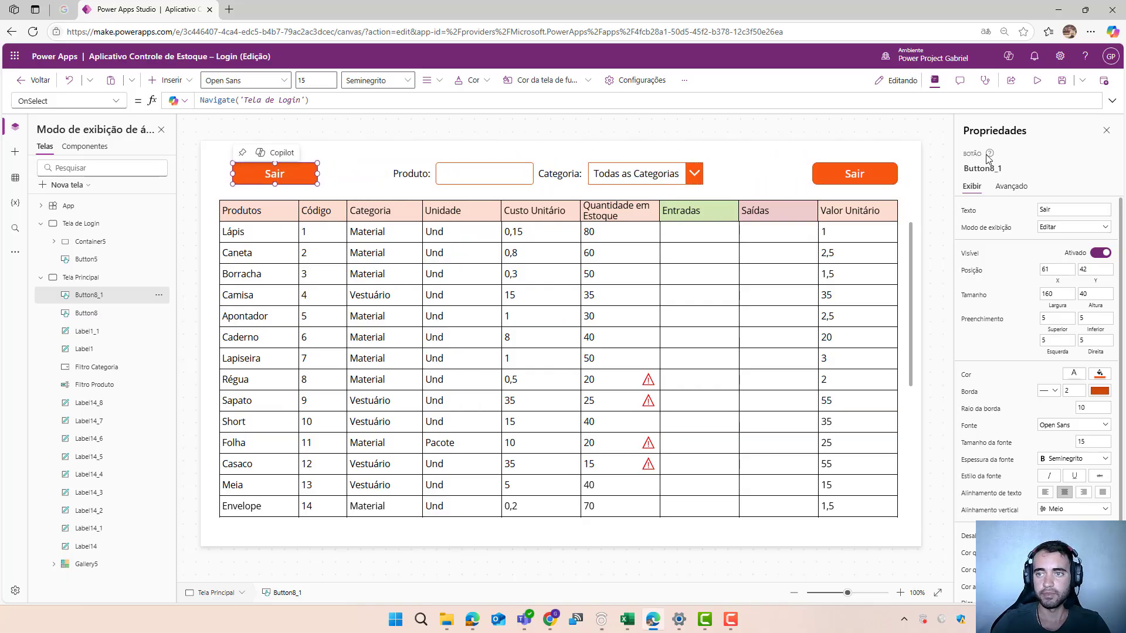
- Set the copied button's text to "Cadastro"
drag(1068, 209, 971, 210)
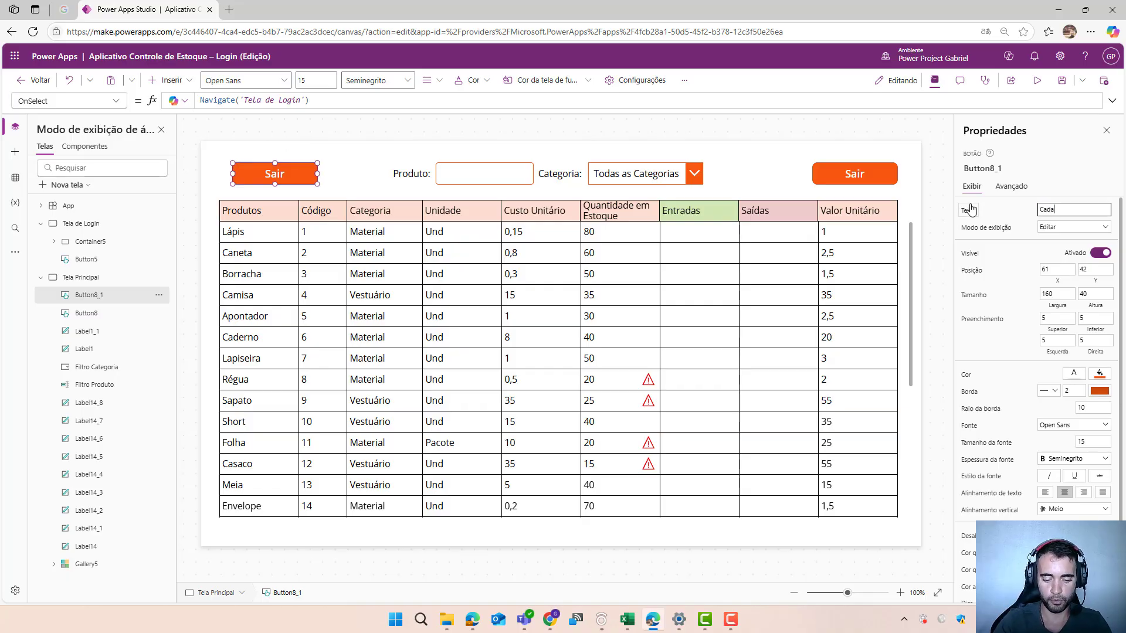
text(Cadastro)
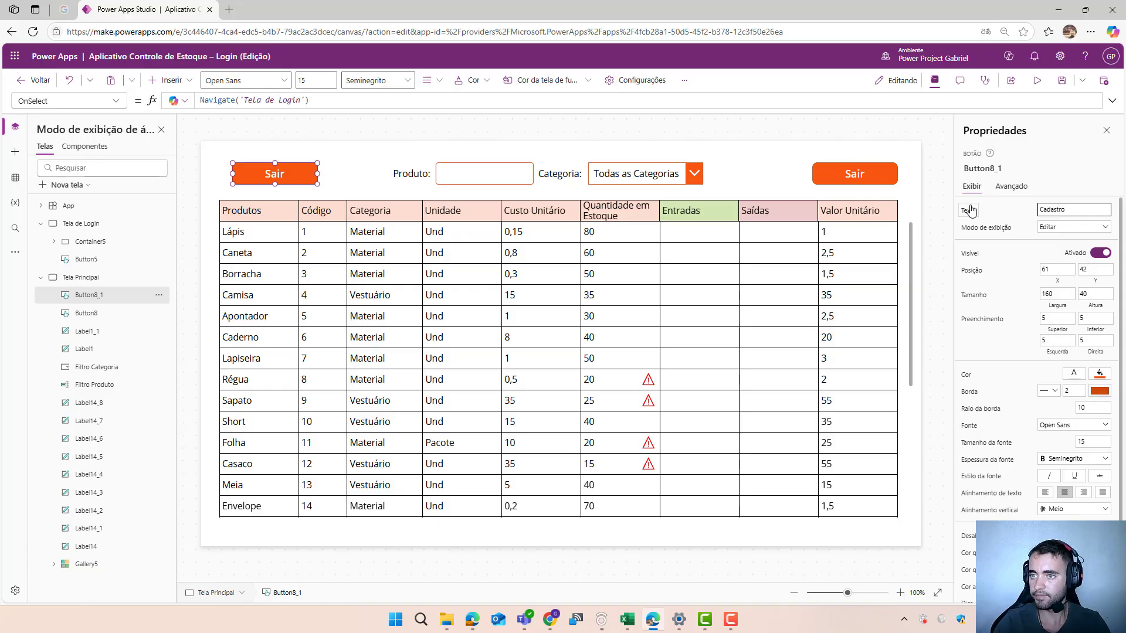
click(1001, 249)
click(380, 169)
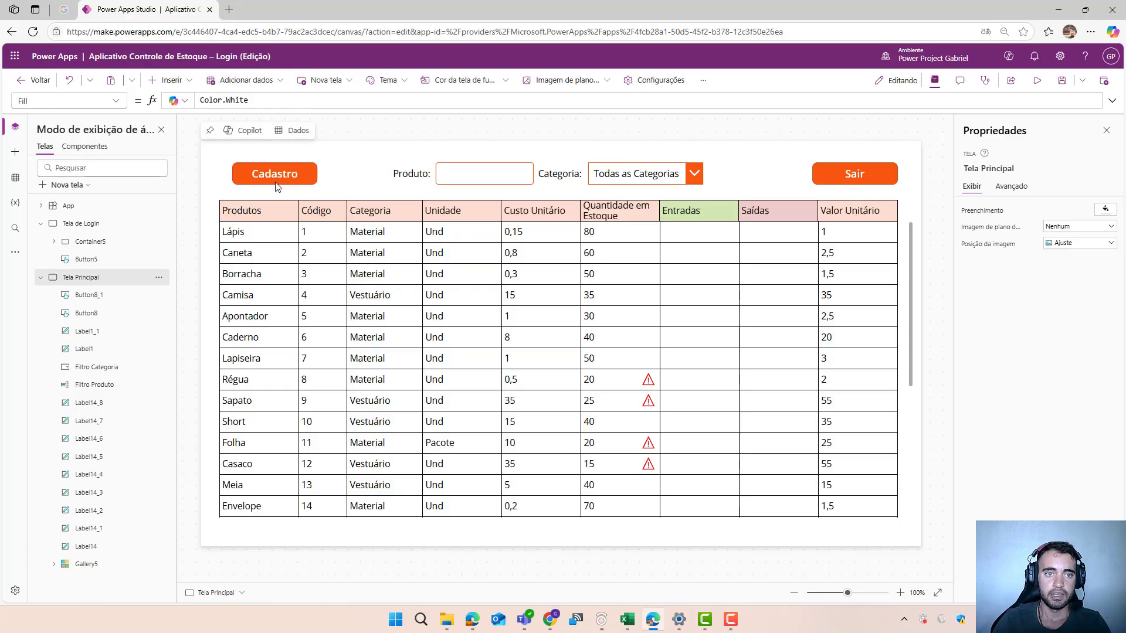
- Clear the Navigate('Tela de Login') formula from the Cadastro button's OnSelect property
click(275, 179)
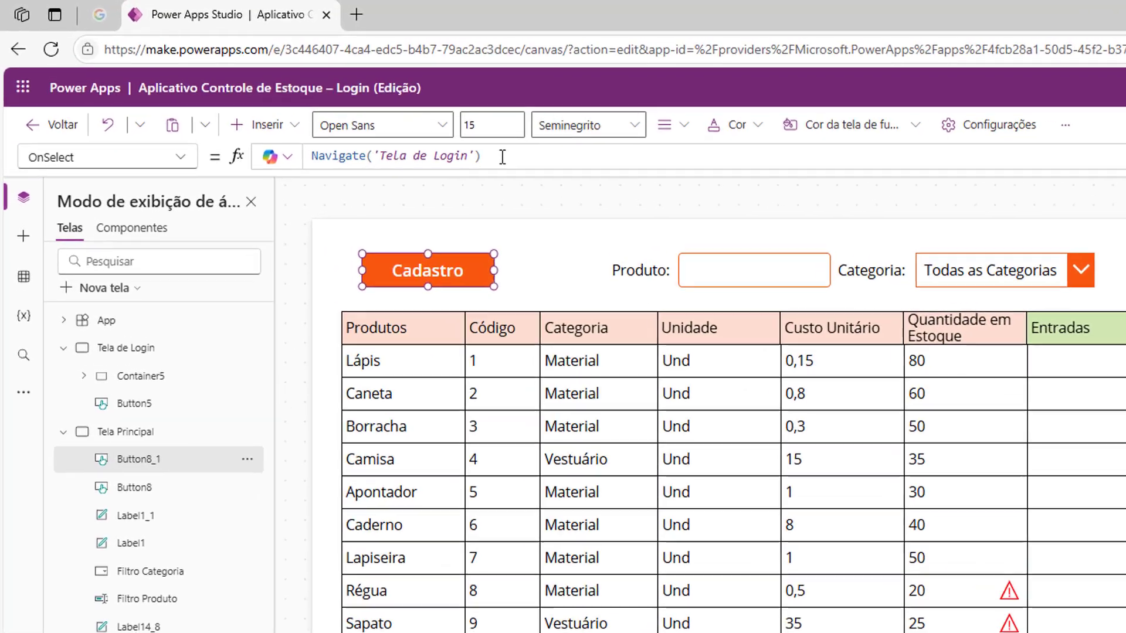
drag(313, 101, 240, 100)
drag(390, 160, 307, 149)
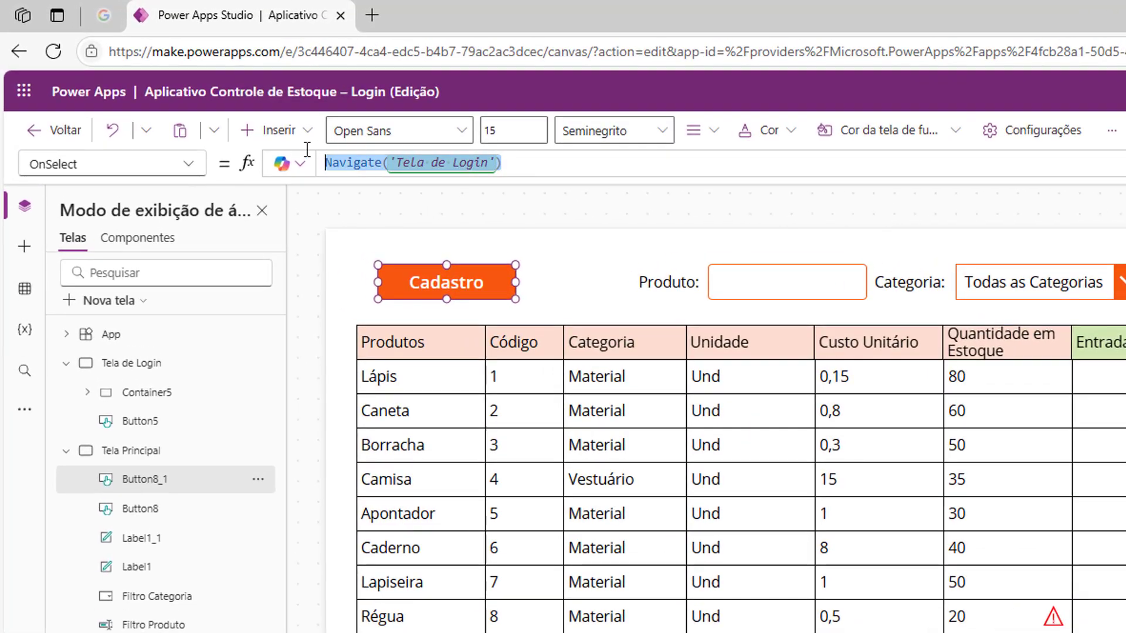
key(BackSpace)
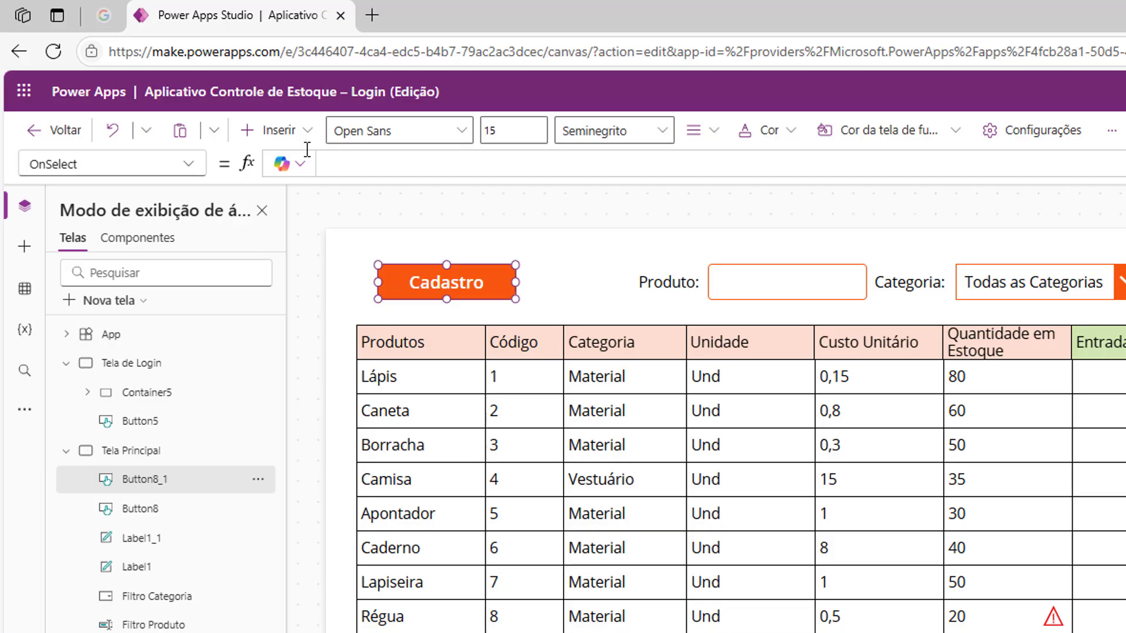
- Enter UpdateContext({formulario: true}) as the OnSelect formula of the Cadastro button
text(up)
key(Tab)
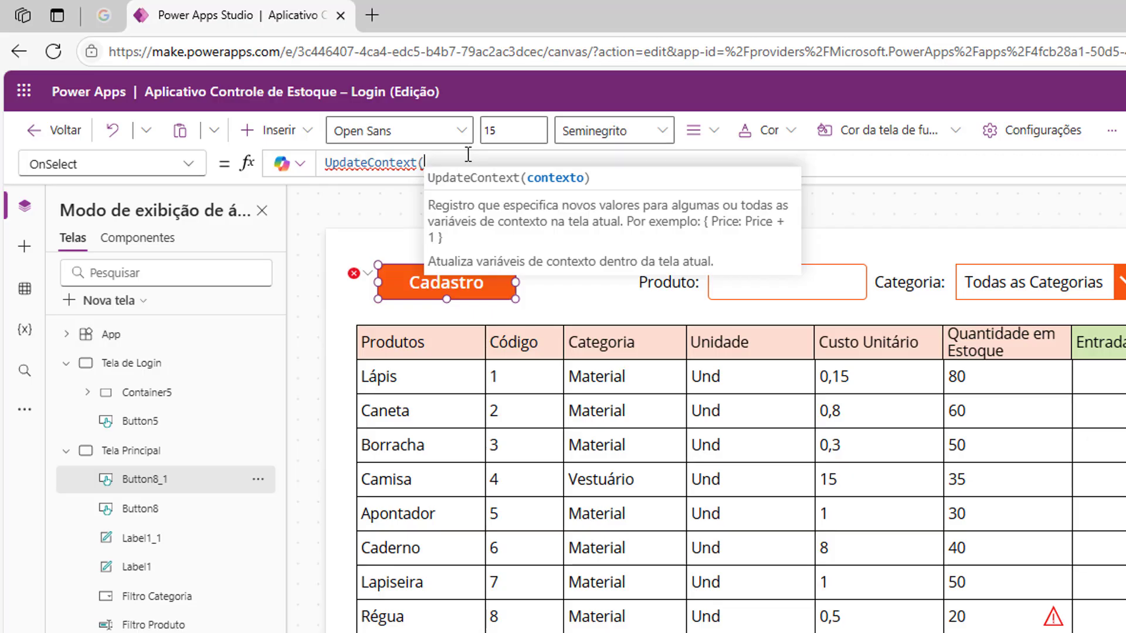
text({)
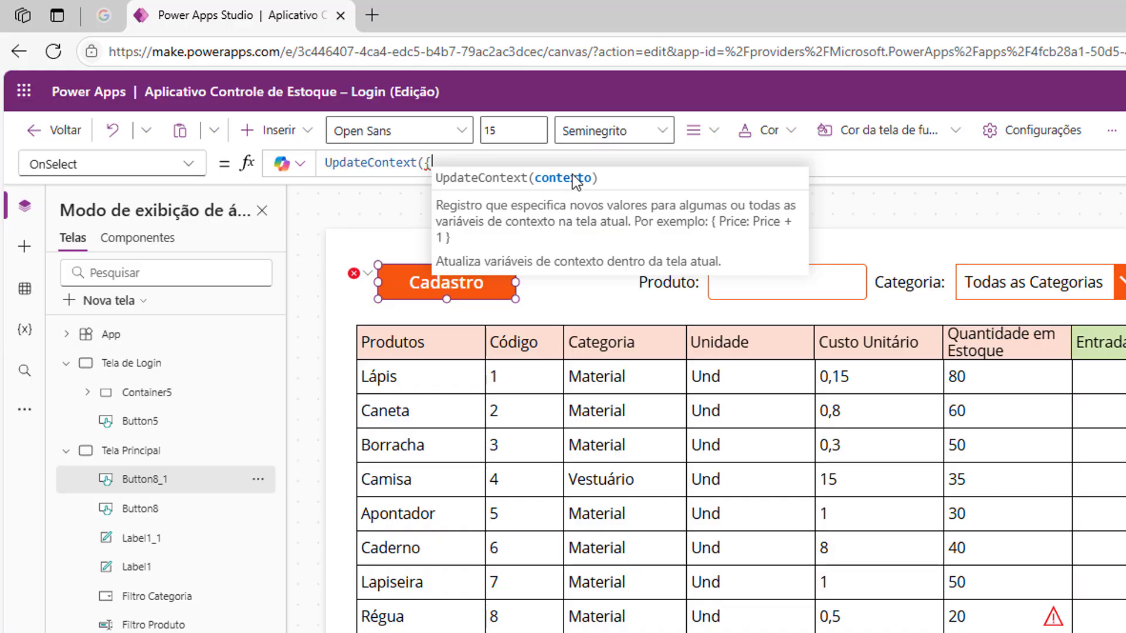
text(f)
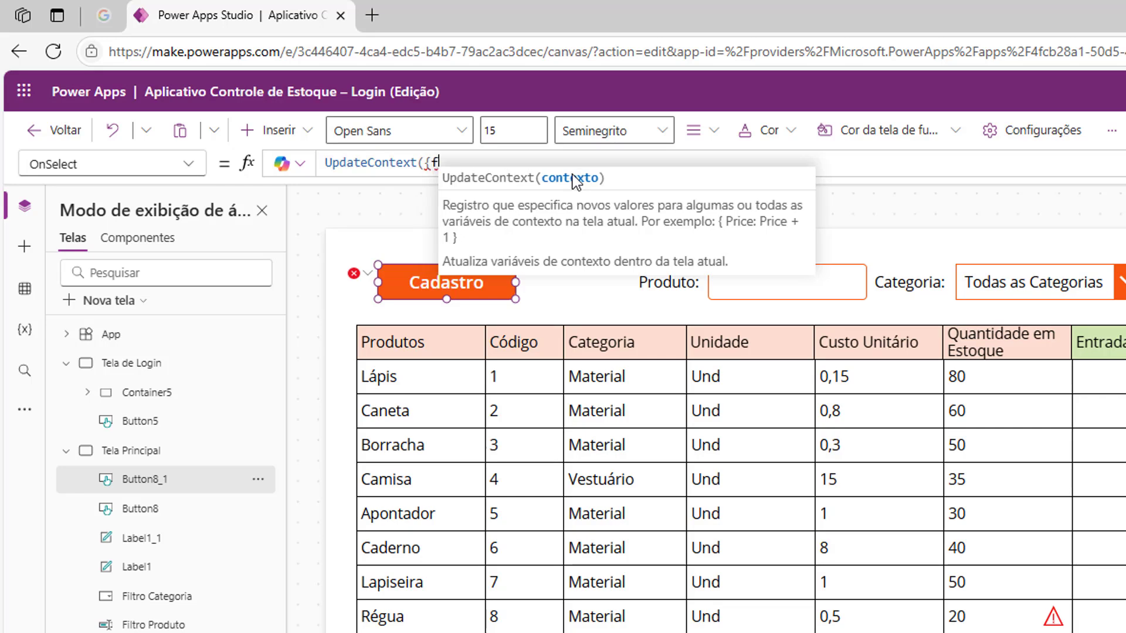
text(ormula)
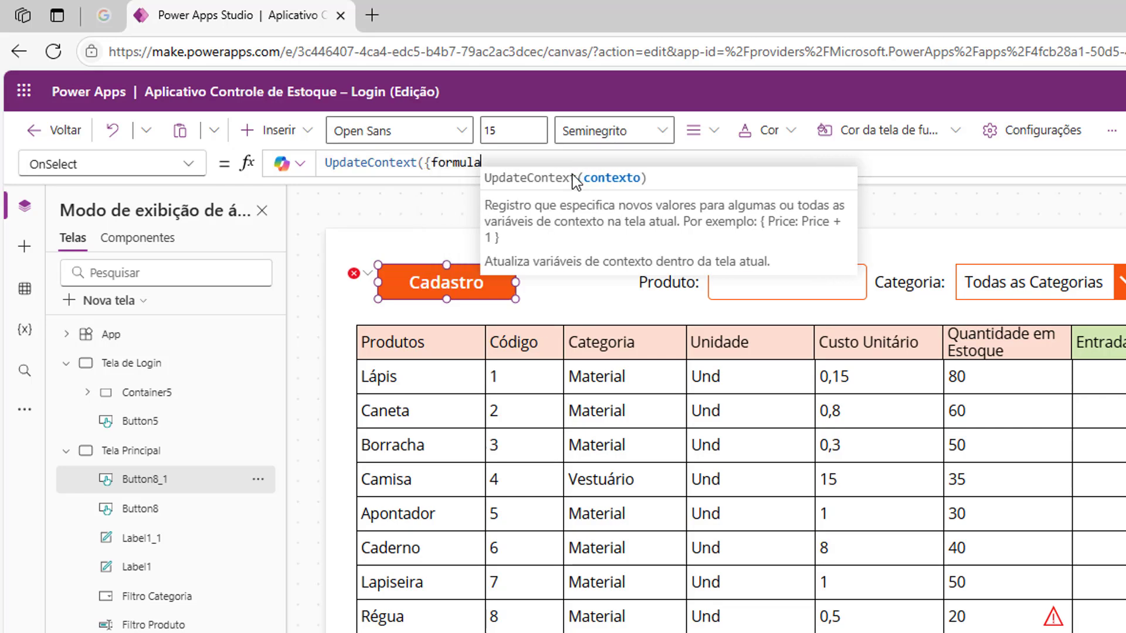
text(rio)
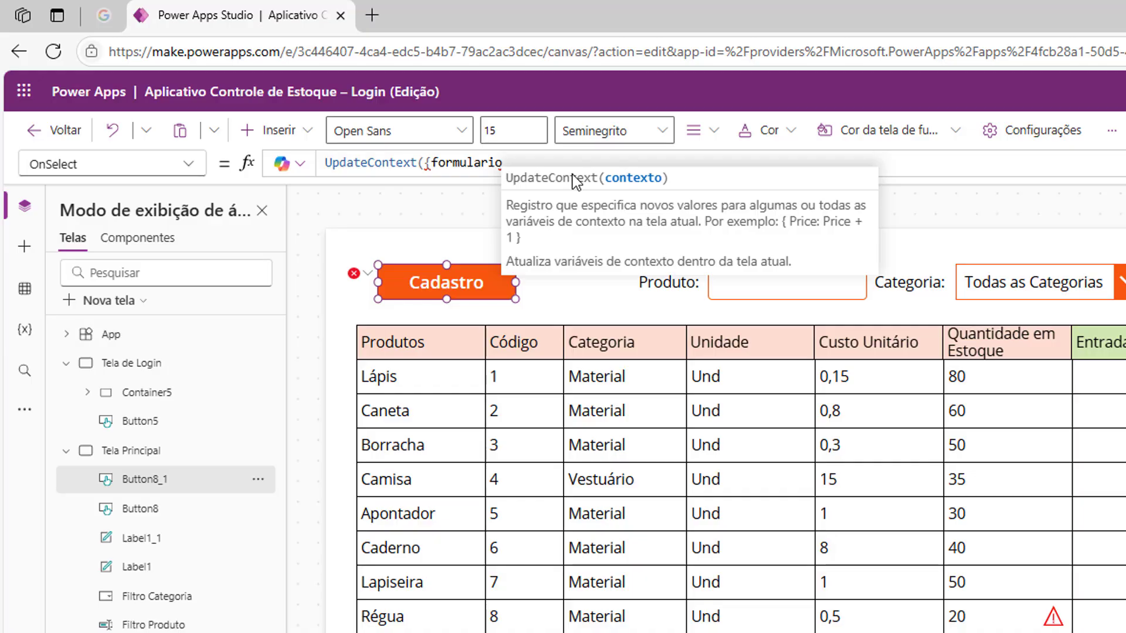
text(:)
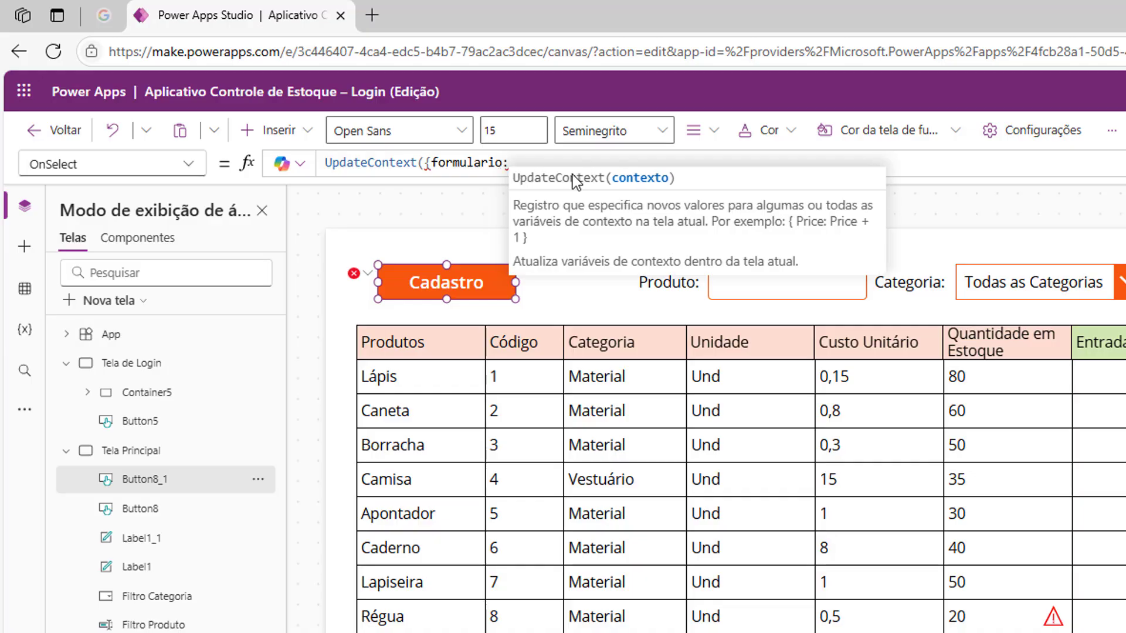
text( trr)
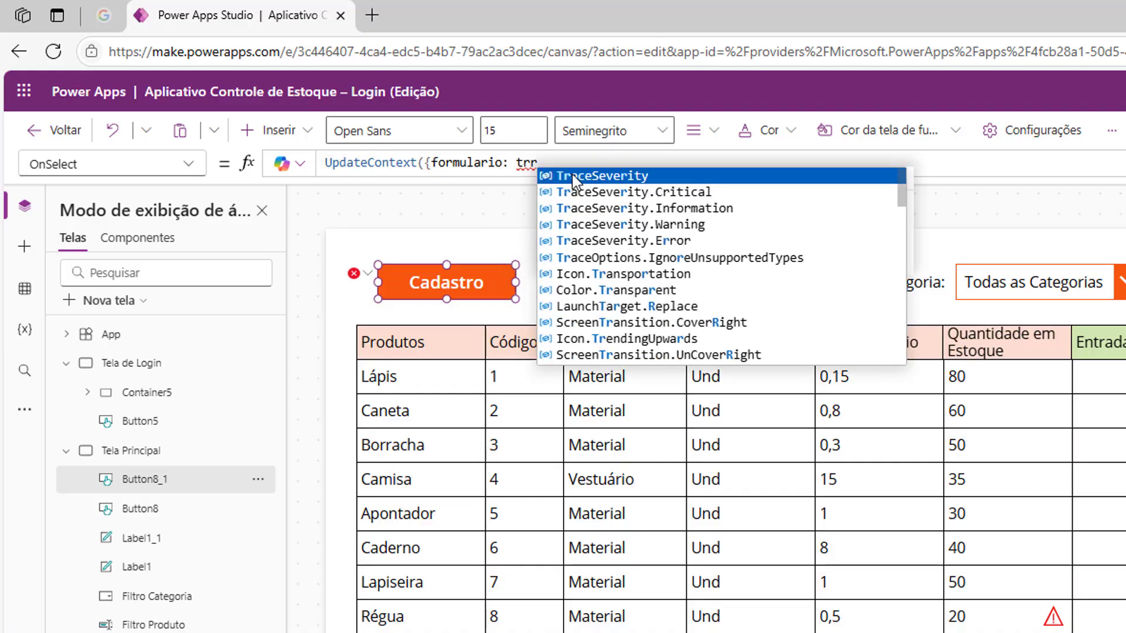
key(BackSpace)
text(e)
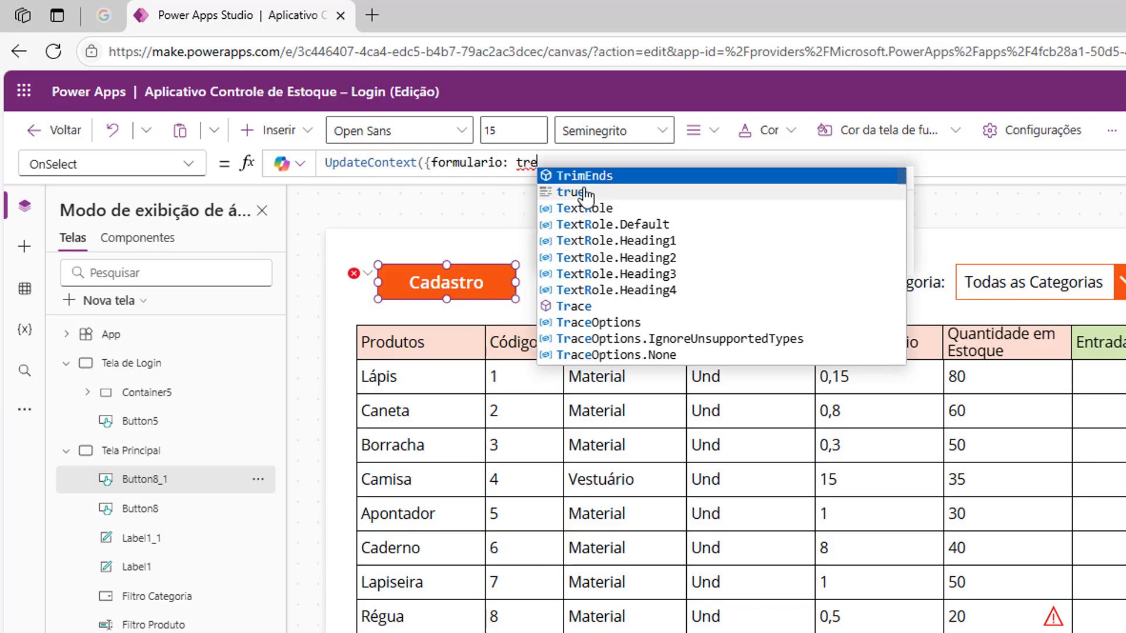
click(584, 192)
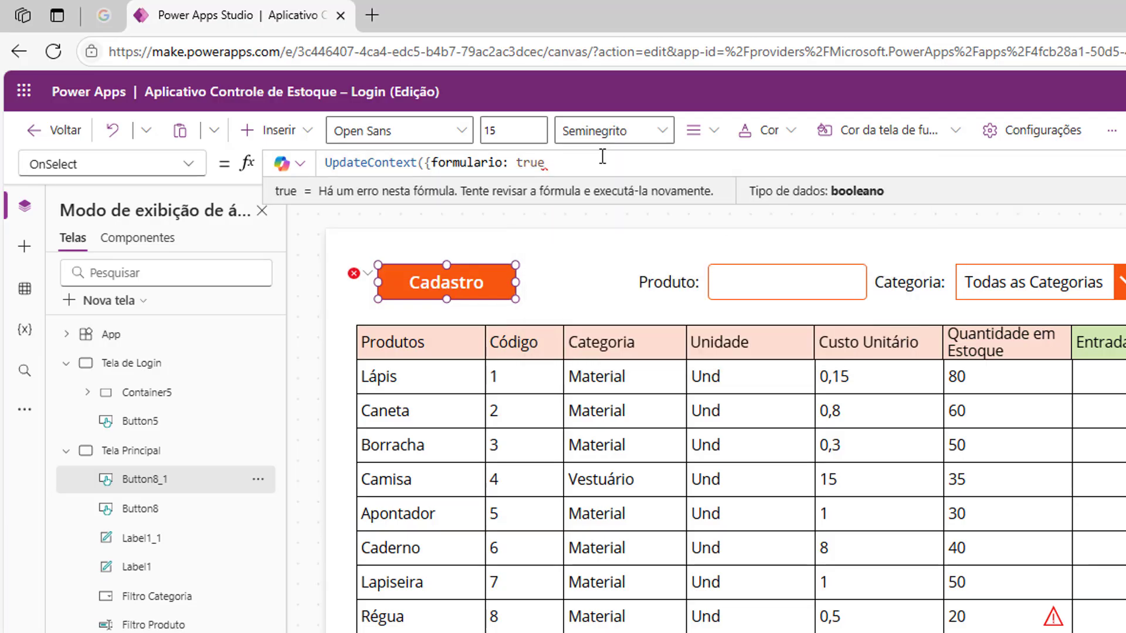
text(}))
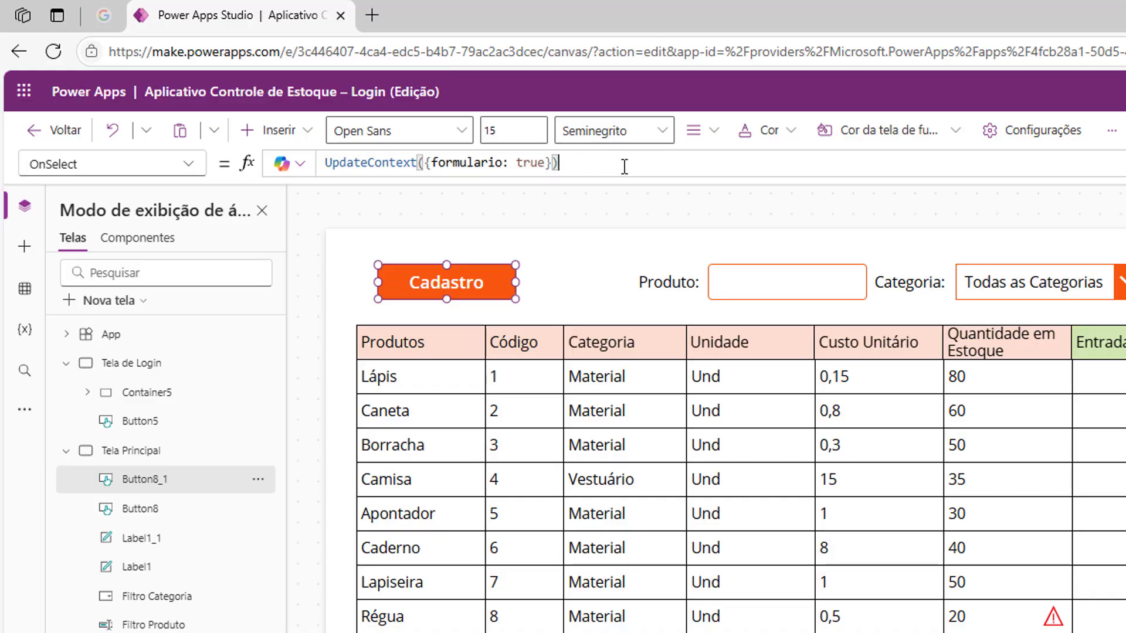
mouse_move(469, 283)
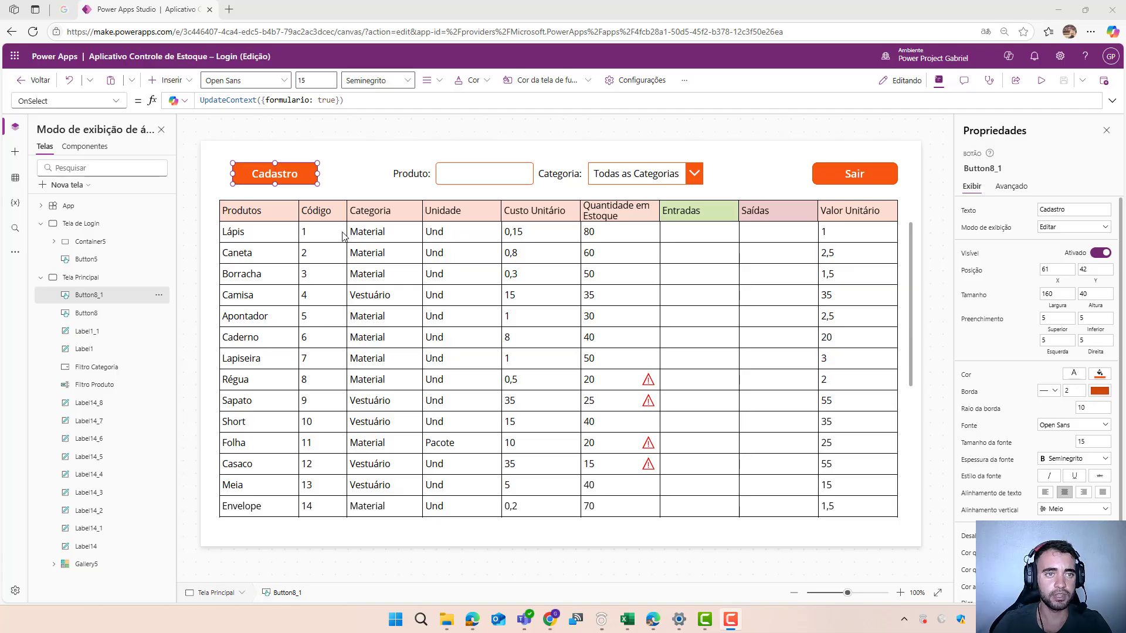
- Insert a plain container about 500 by 200 over the product table on Tela Principal and fill it with white
click(190, 84)
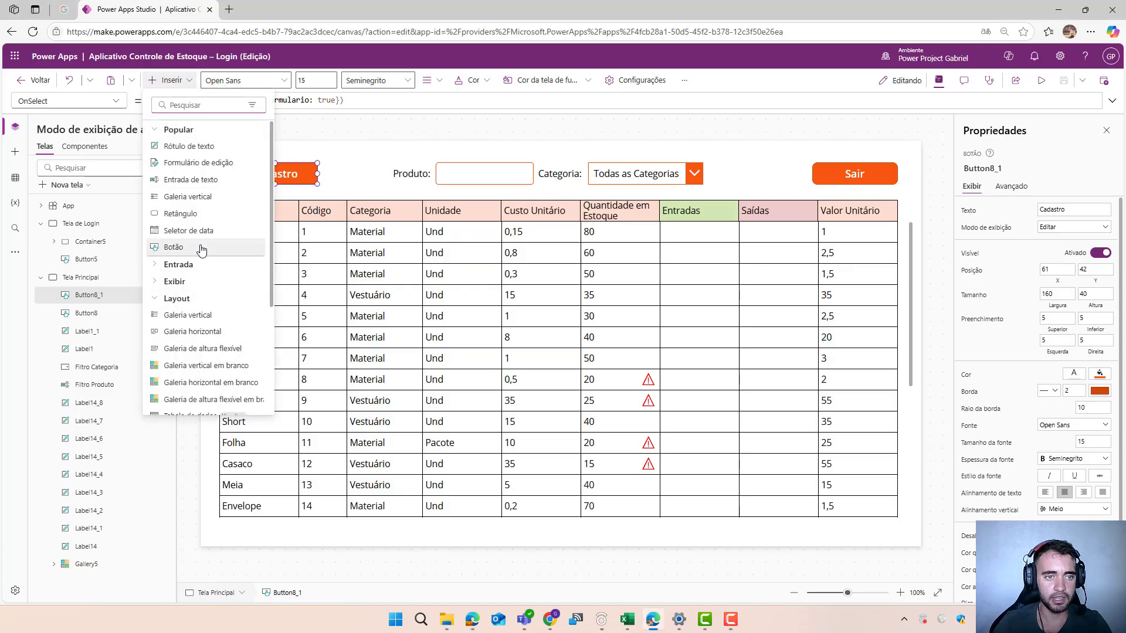
scroll(170, 249, down, 2)
scroll(169, 258, down, 2)
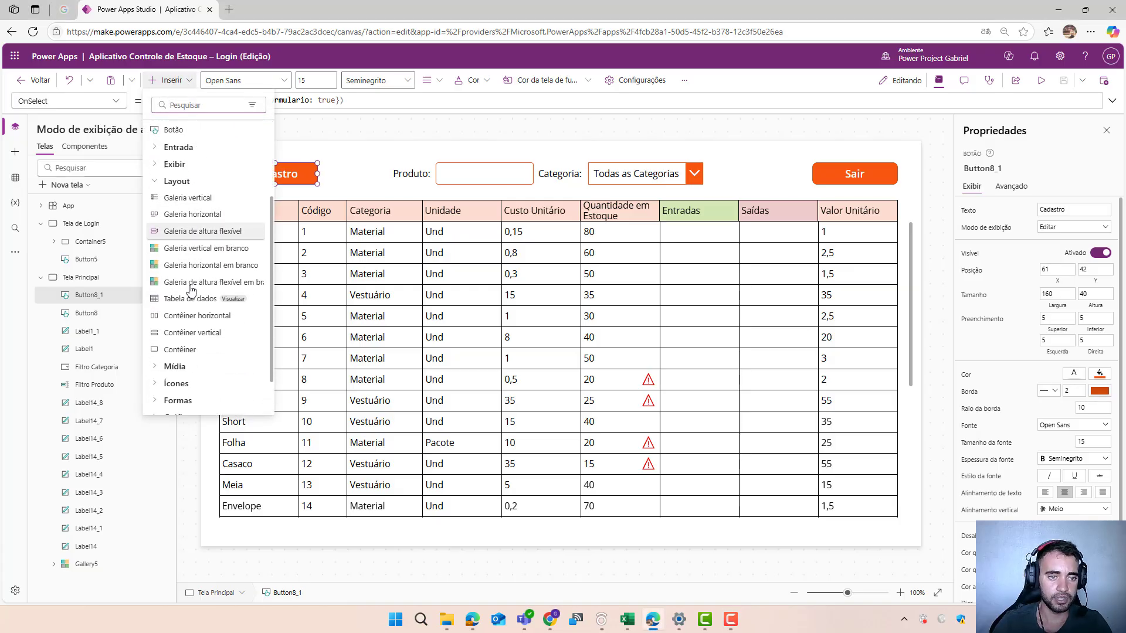
click(171, 355)
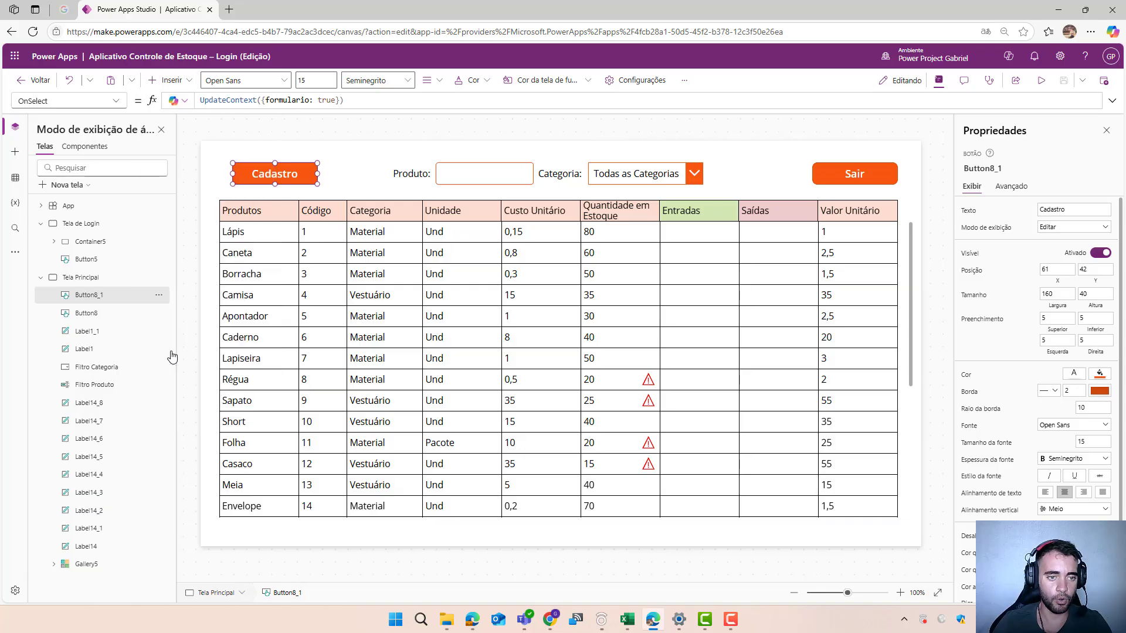
drag(365, 268, 499, 367)
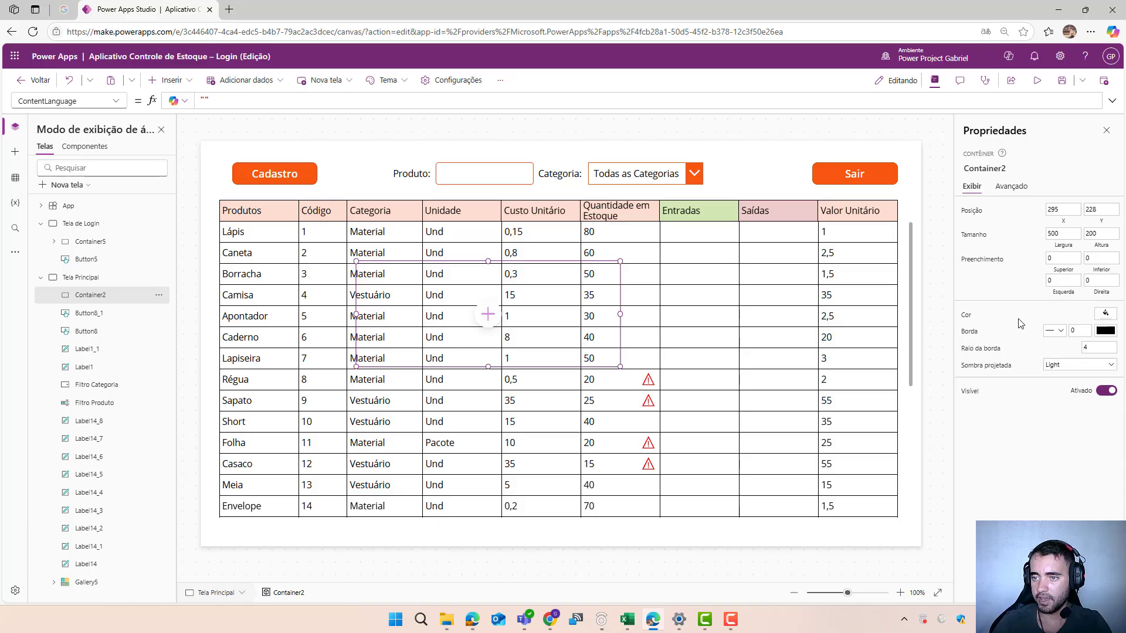
click(1106, 314)
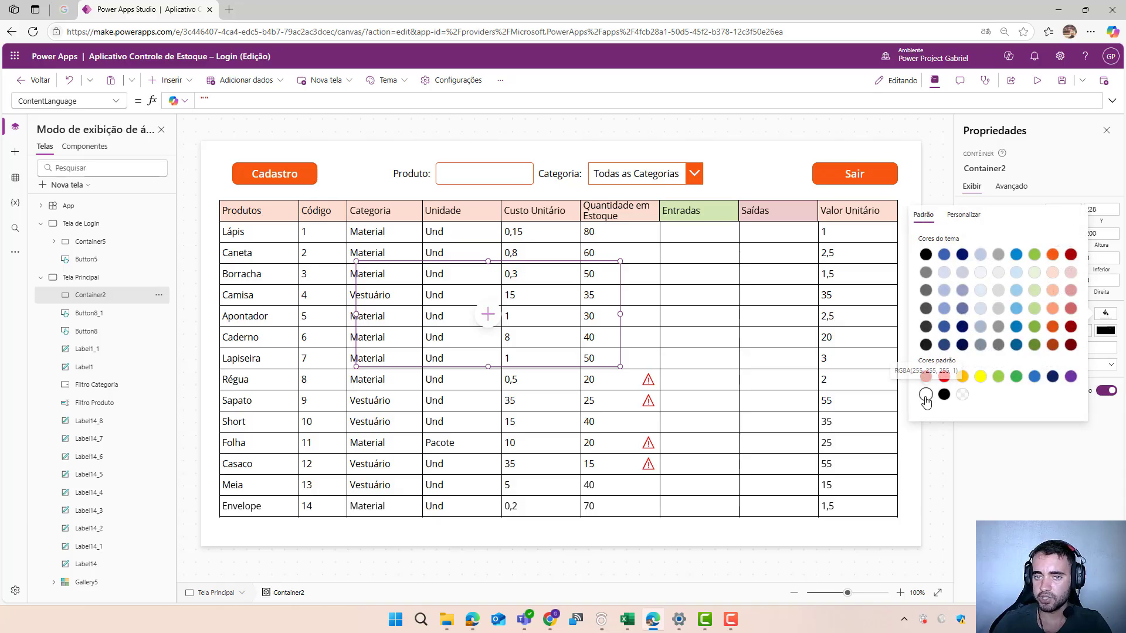
click(926, 394)
- Resize the white container to about 550 by 656 and move it to about X 435, Y 82
drag(487, 261, 488, 184)
drag(487, 364, 478, 530)
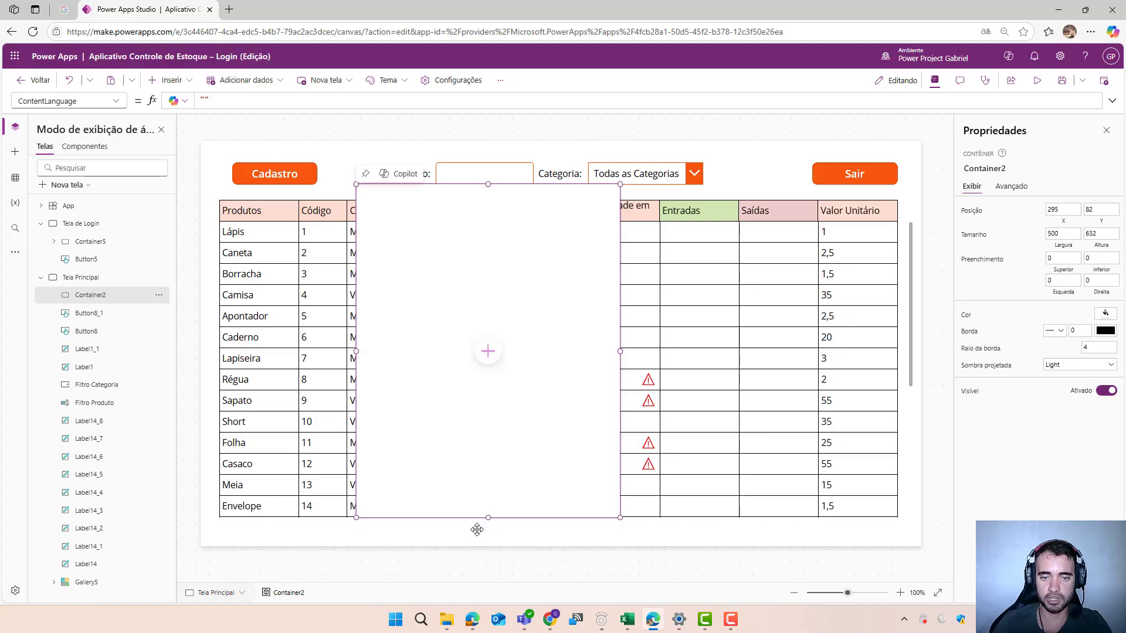
drag(620, 357, 646, 357)
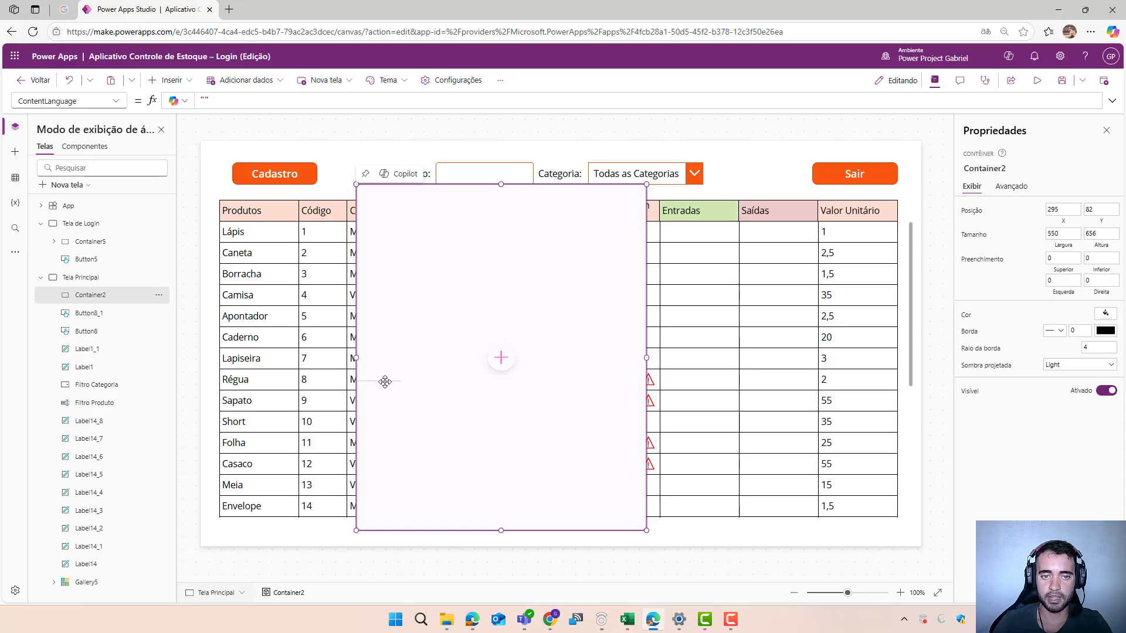
drag(359, 382, 434, 381)
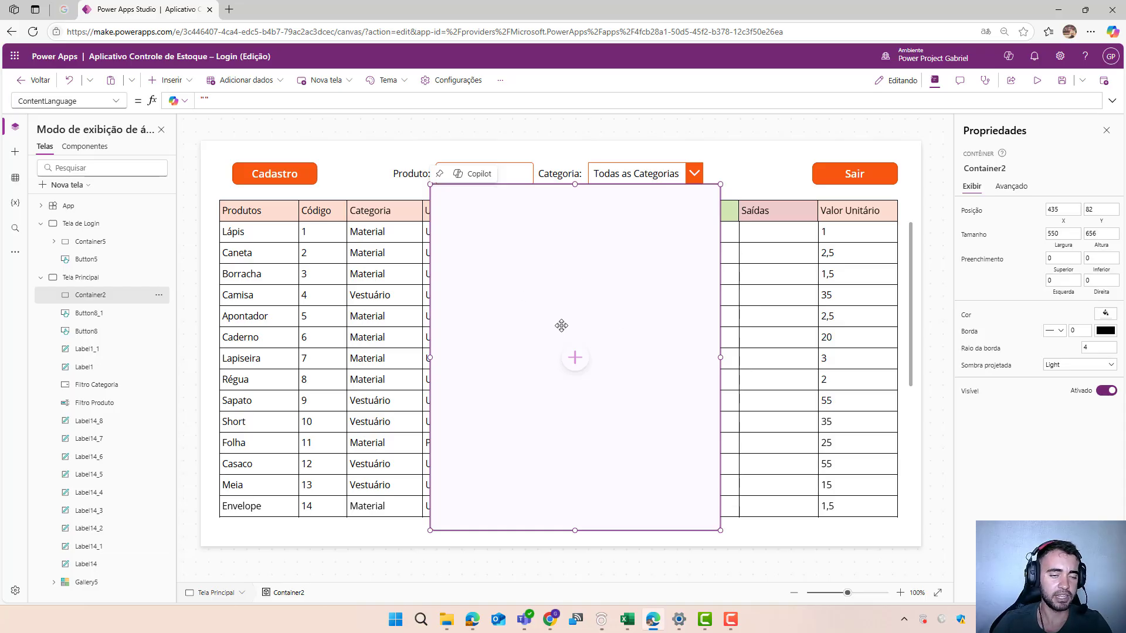
- Insert a text label inside the white container near its upper-left corner, at about X 25, Y 75
click(574, 361)
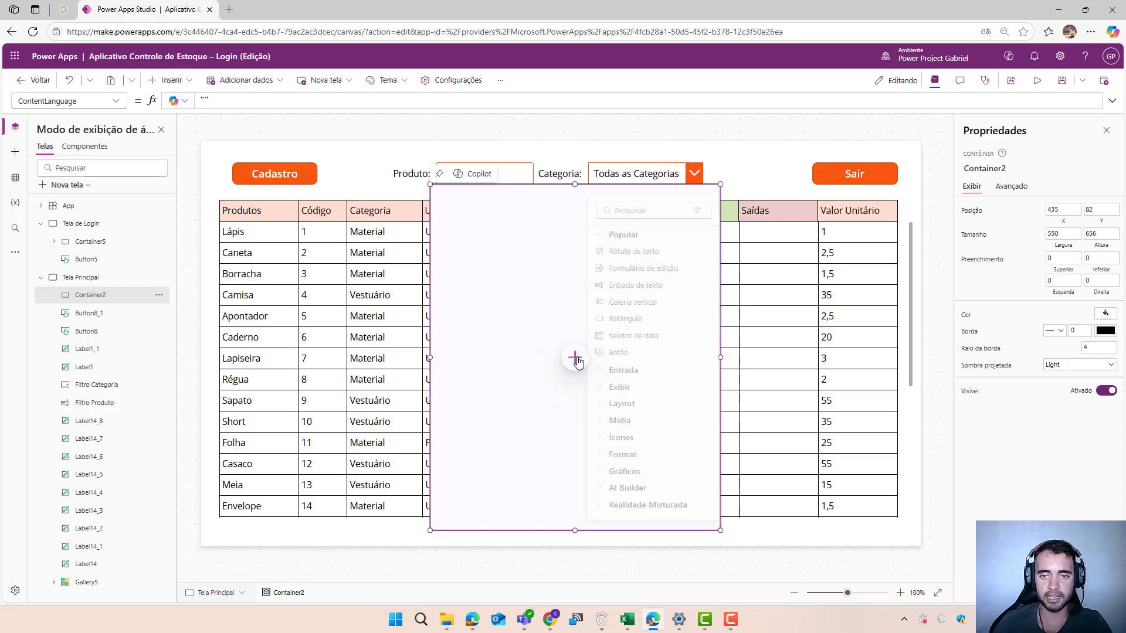
click(628, 256)
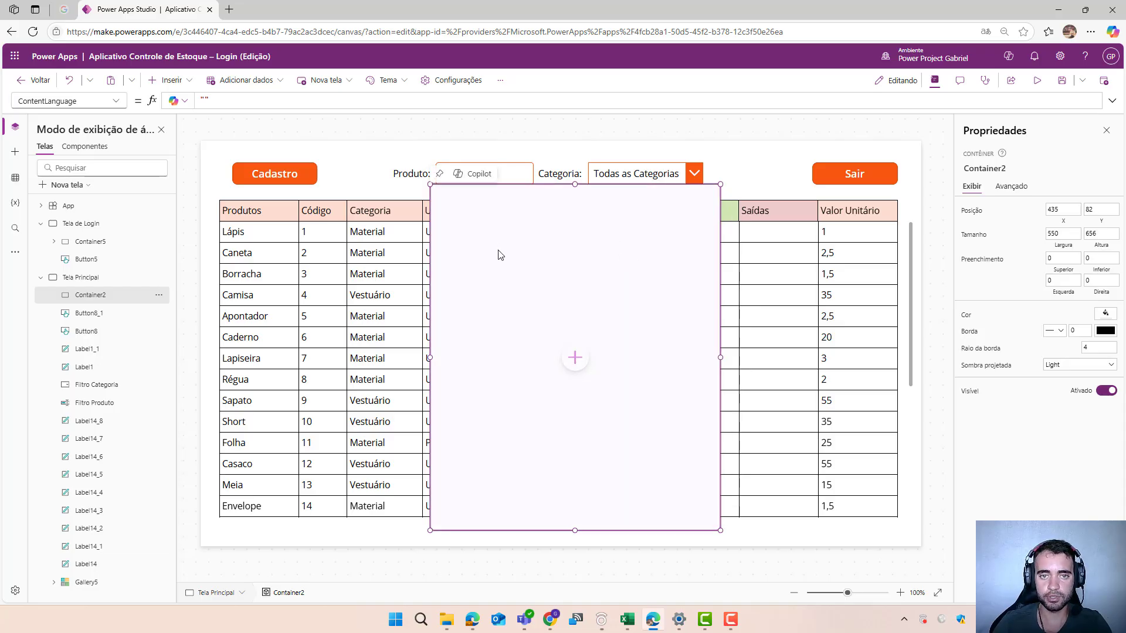
drag(474, 229, 471, 236)
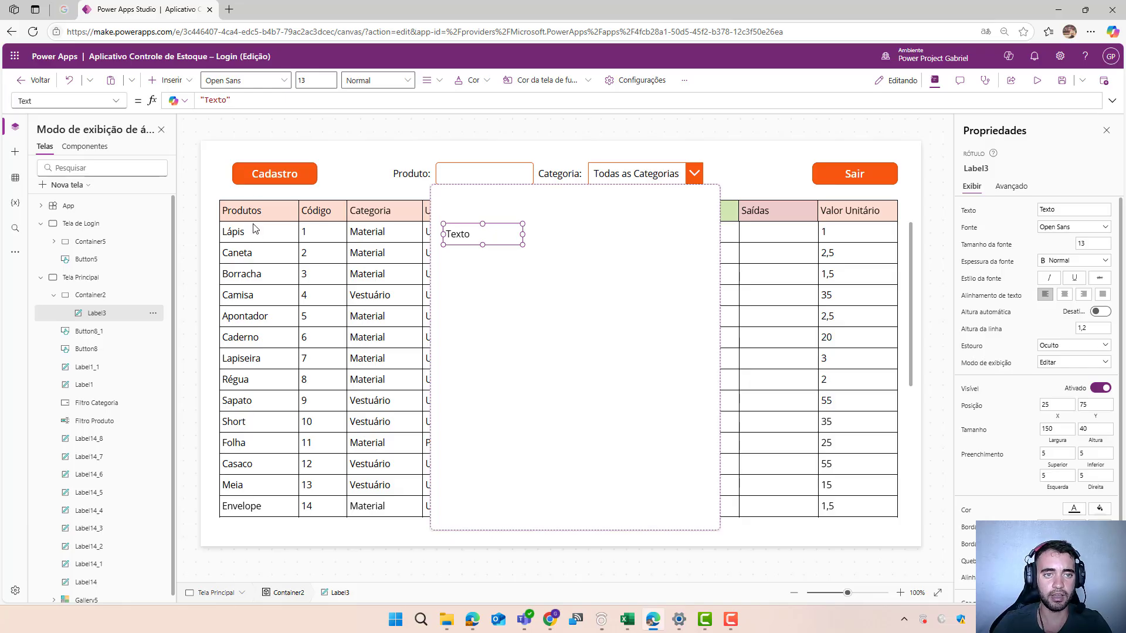
- Set the text of the new label in the white container to "Produto:"
click(227, 101)
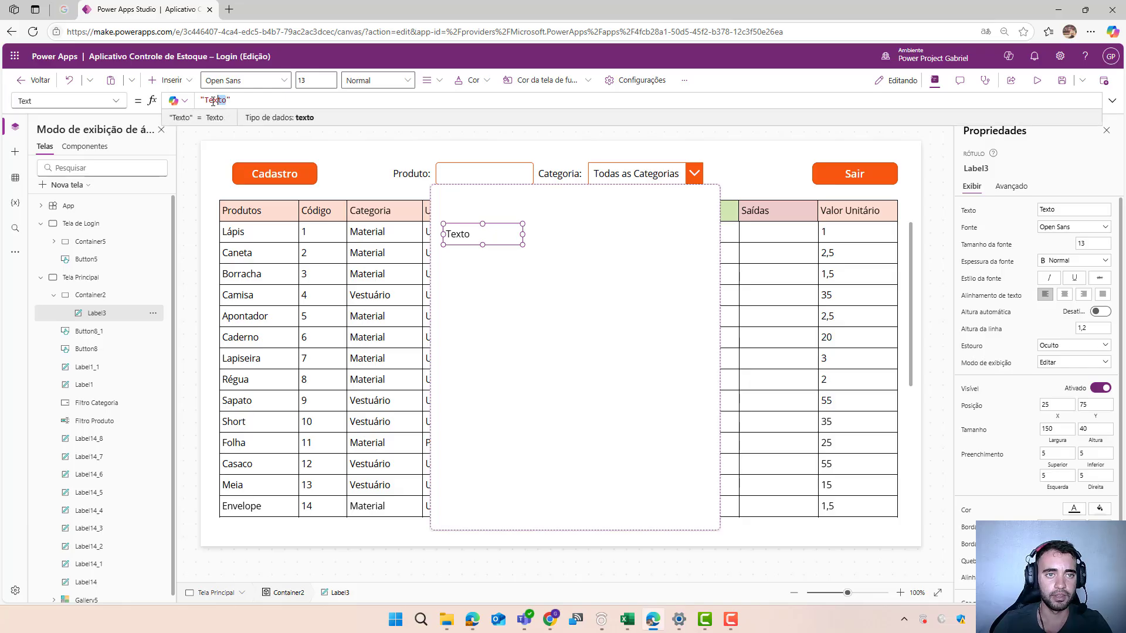
double_click(206, 101)
key(BackSpace)
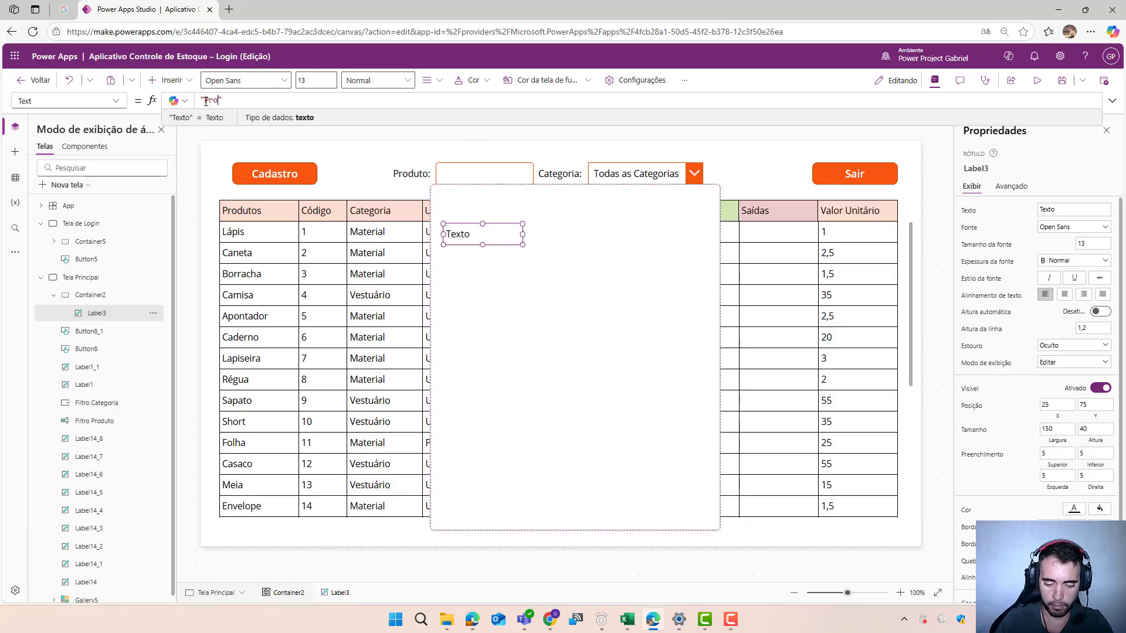
text(Produ)
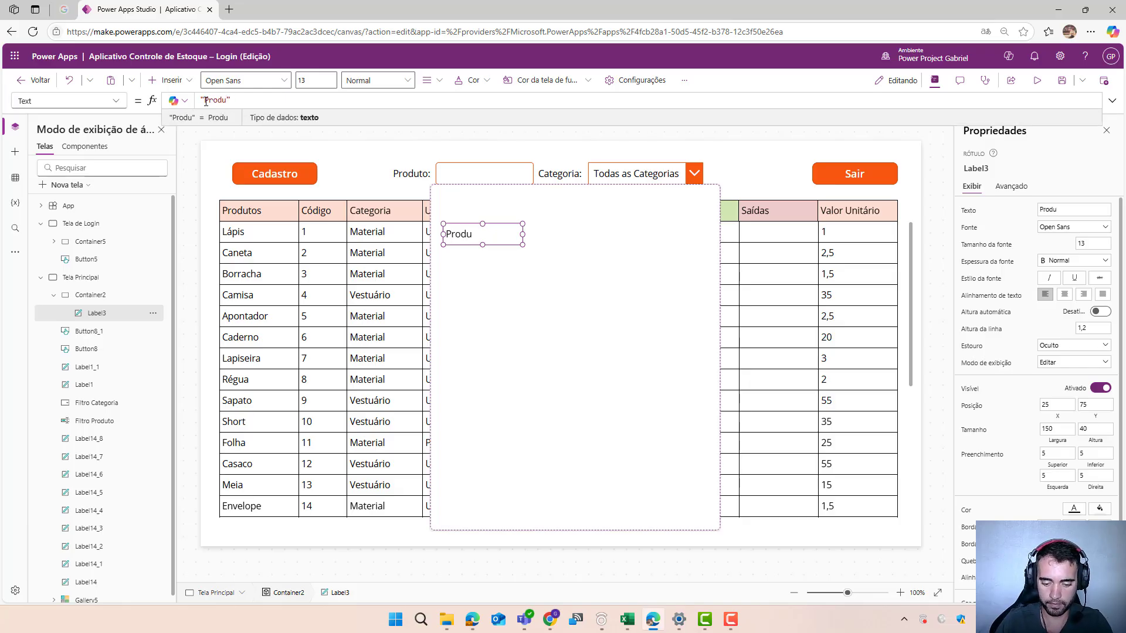
text(to:)
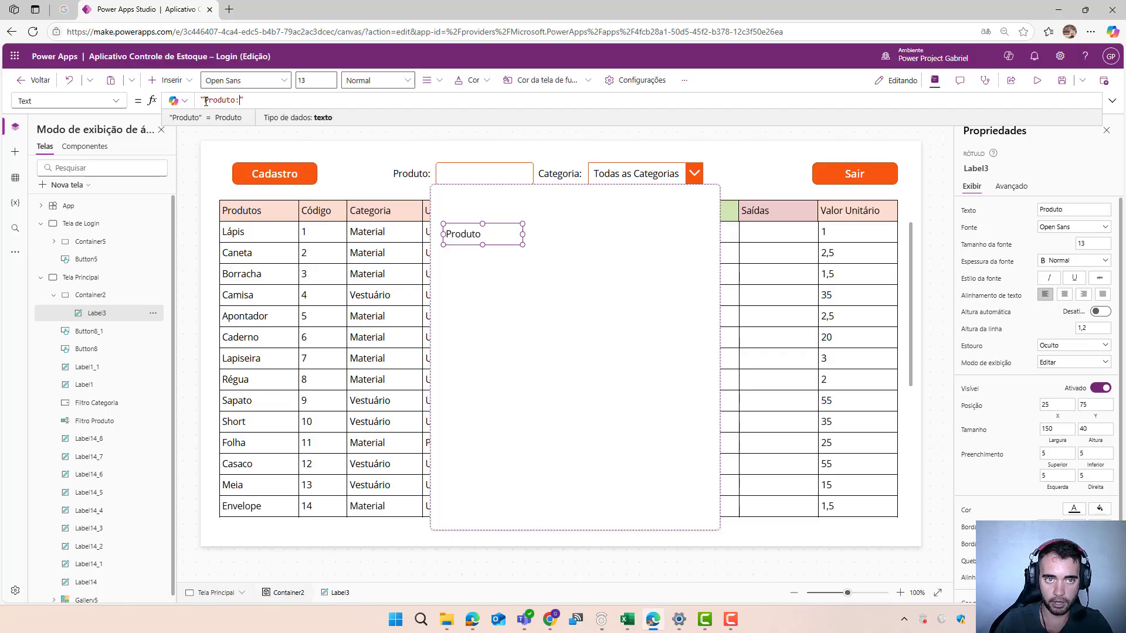
click(551, 312)
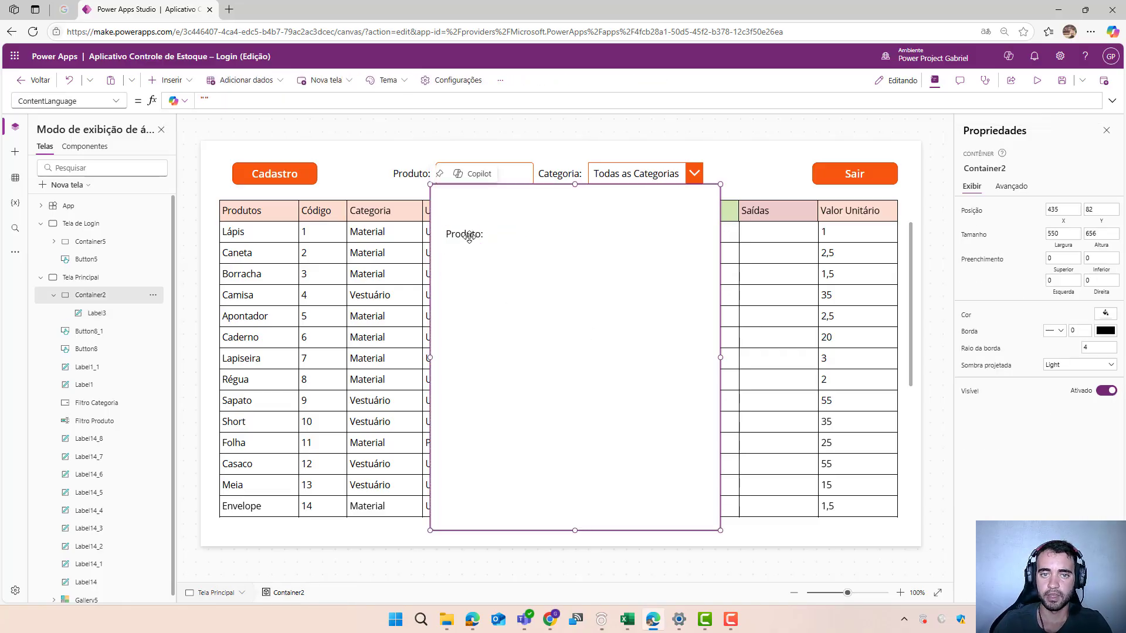
- Duplicate the Produto label inside the container, place the copy below it at X 25, Y 127, and change its text to "Código:"
click(468, 235)
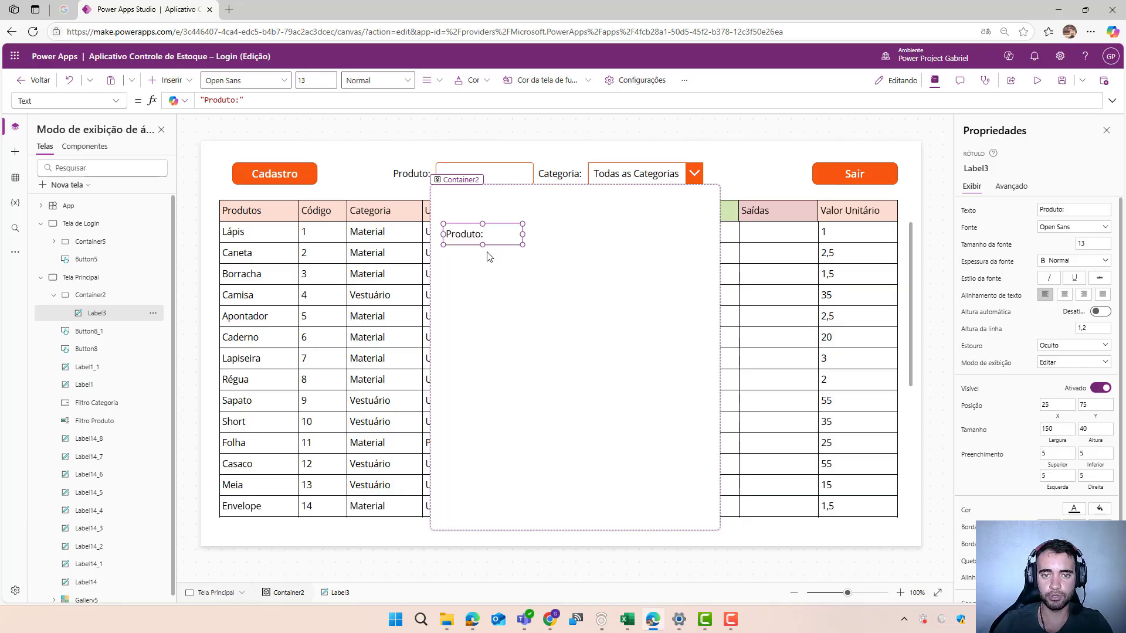
key(ctrl+c)
key(ctrl+v)
drag(459, 254, 456, 273)
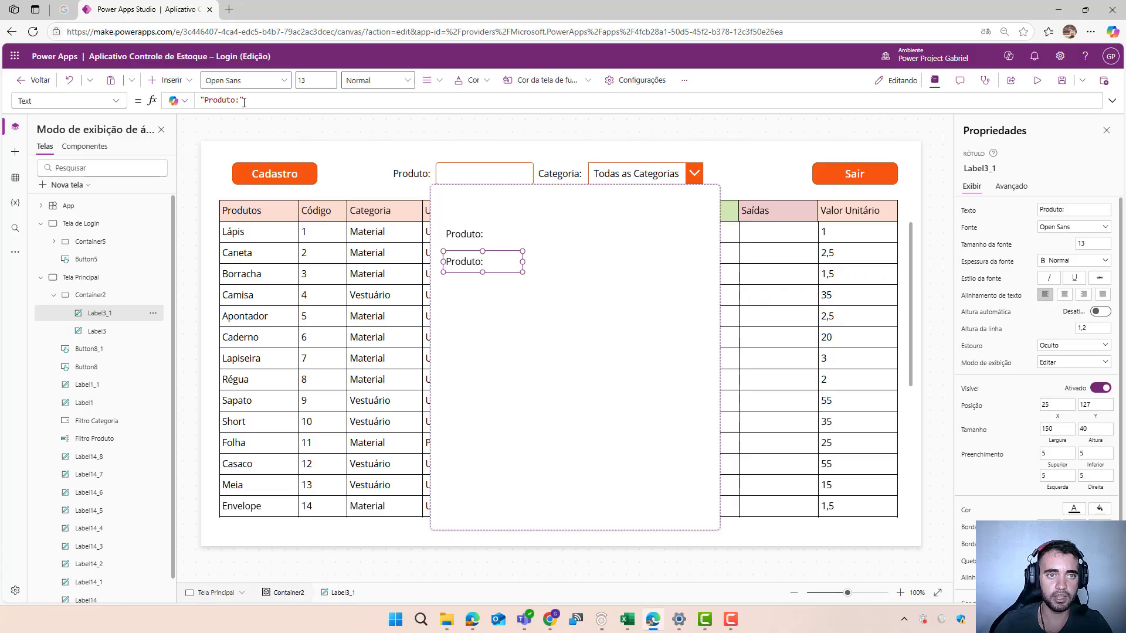
drag(235, 101, 204, 100)
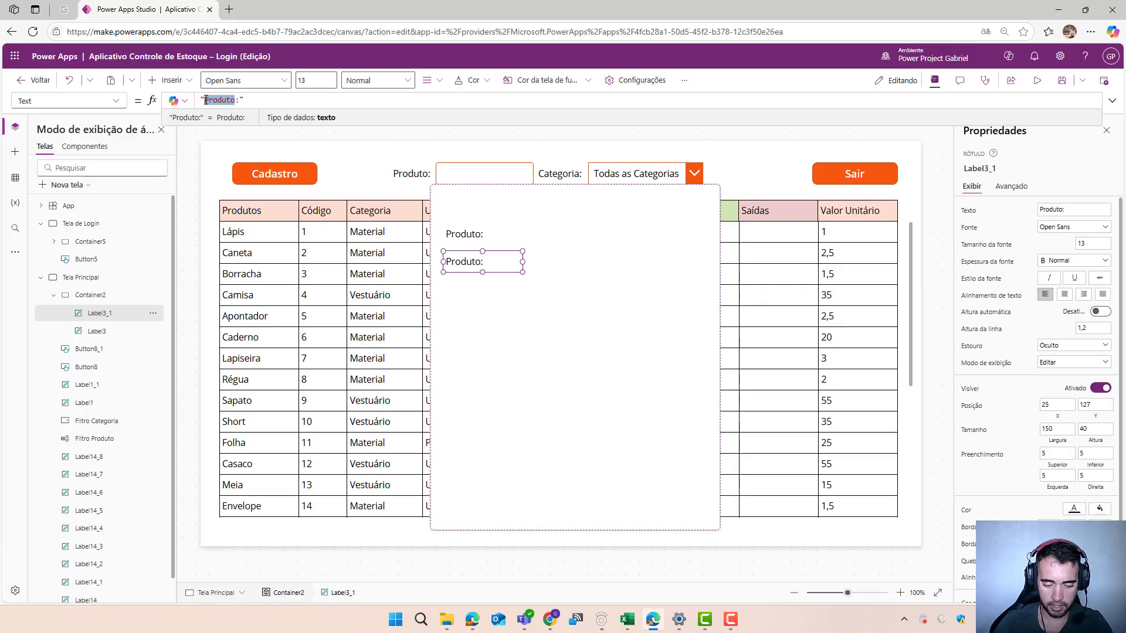
text(Códig)
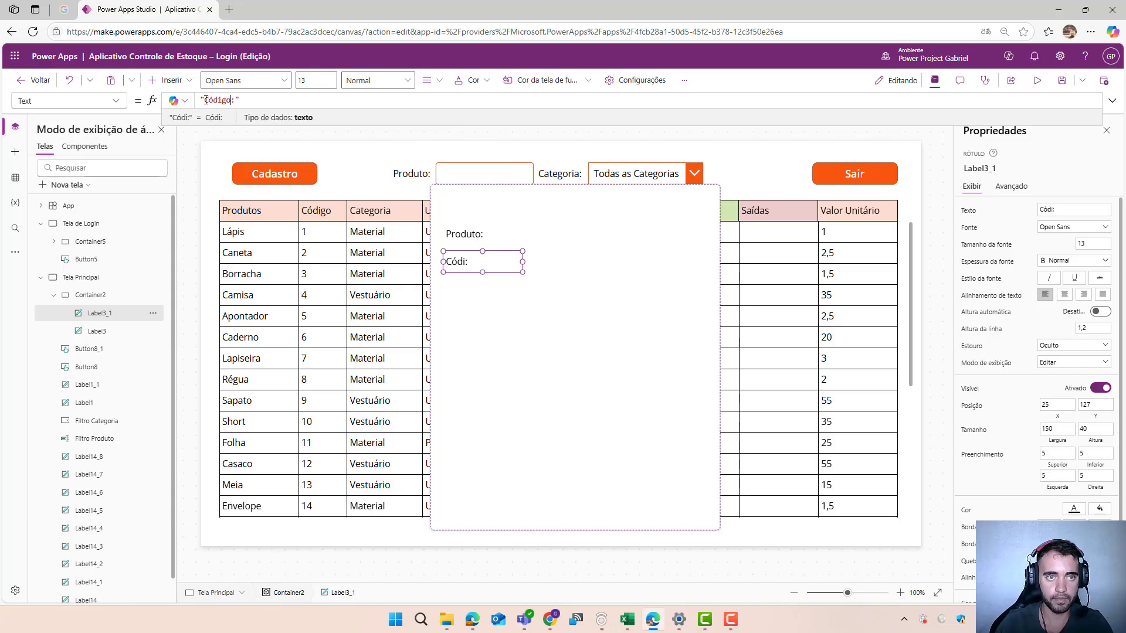
click(584, 400)
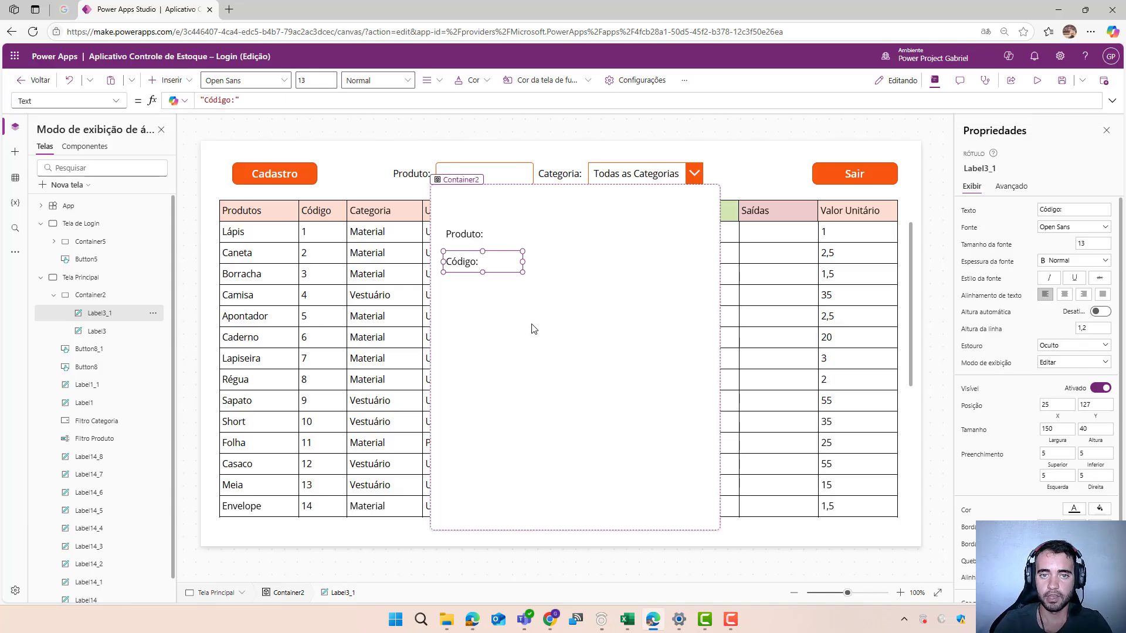
click(463, 258)
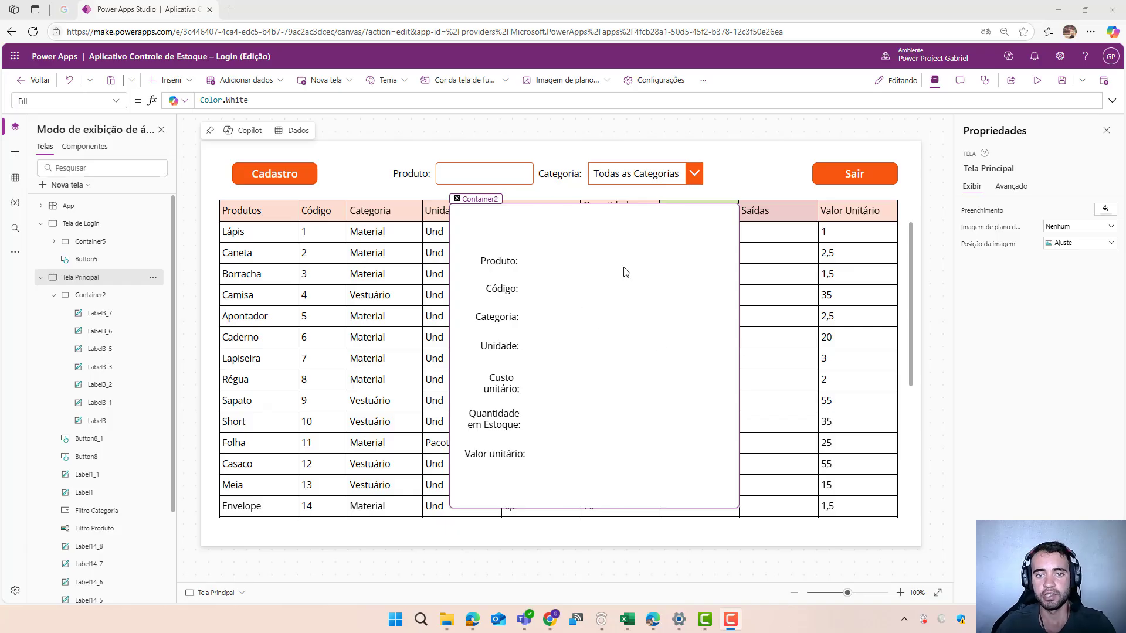
- Insert a text input in the form container beside the Produto label, at X 155, Y 90, and clear its default text
click(600, 288)
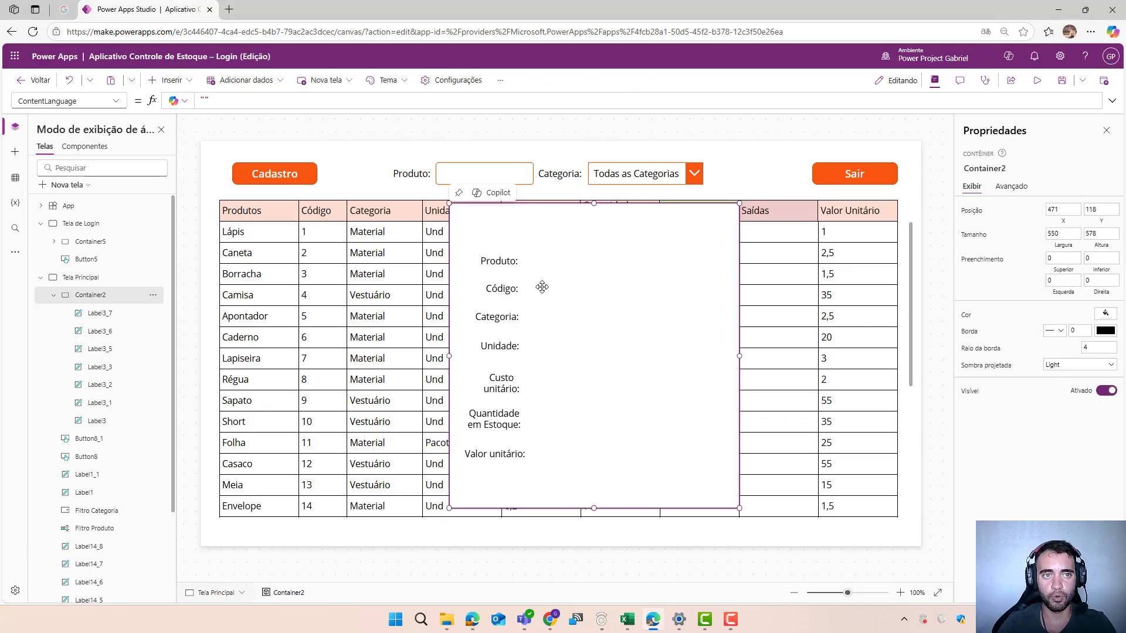
click(185, 85)
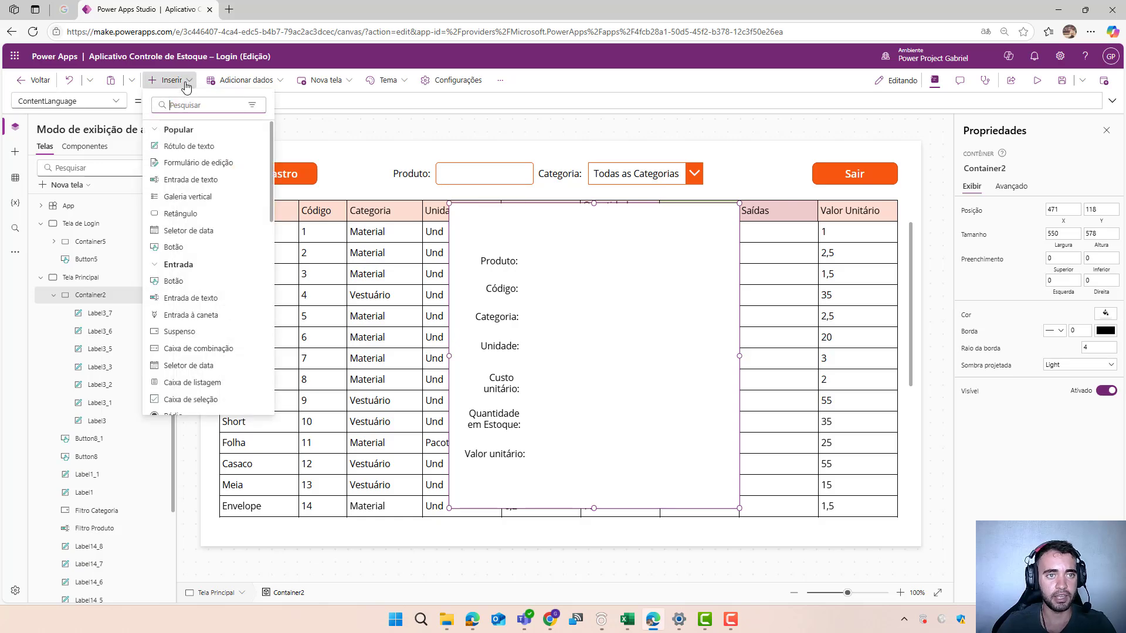
click(189, 180)
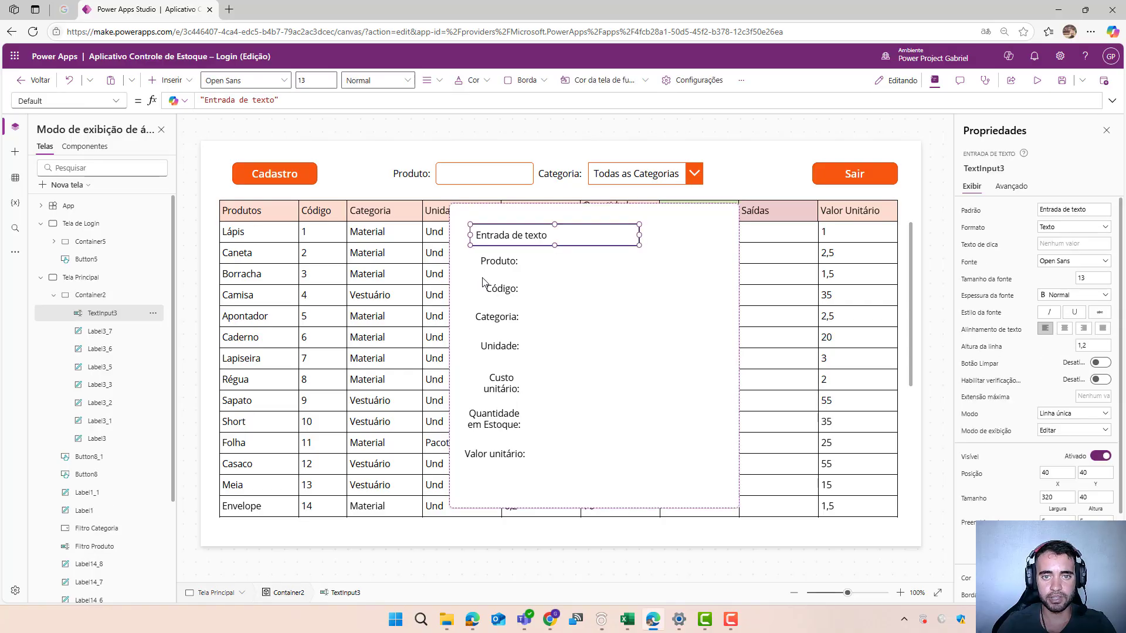
drag(511, 244, 563, 268)
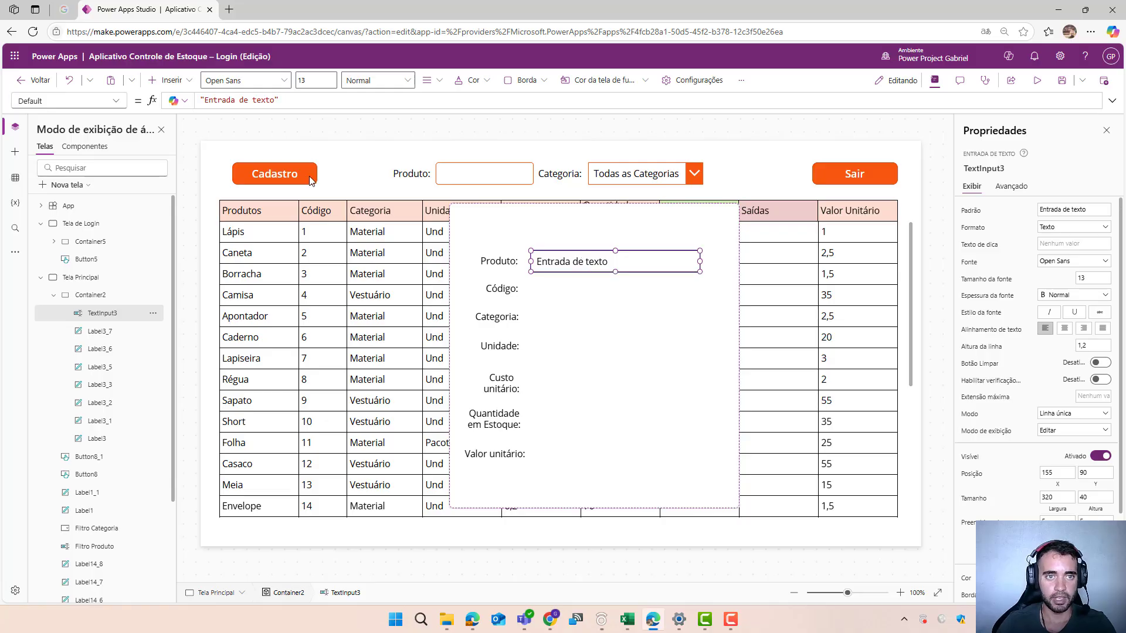
drag(274, 101, 204, 102)
key(BackSpace)
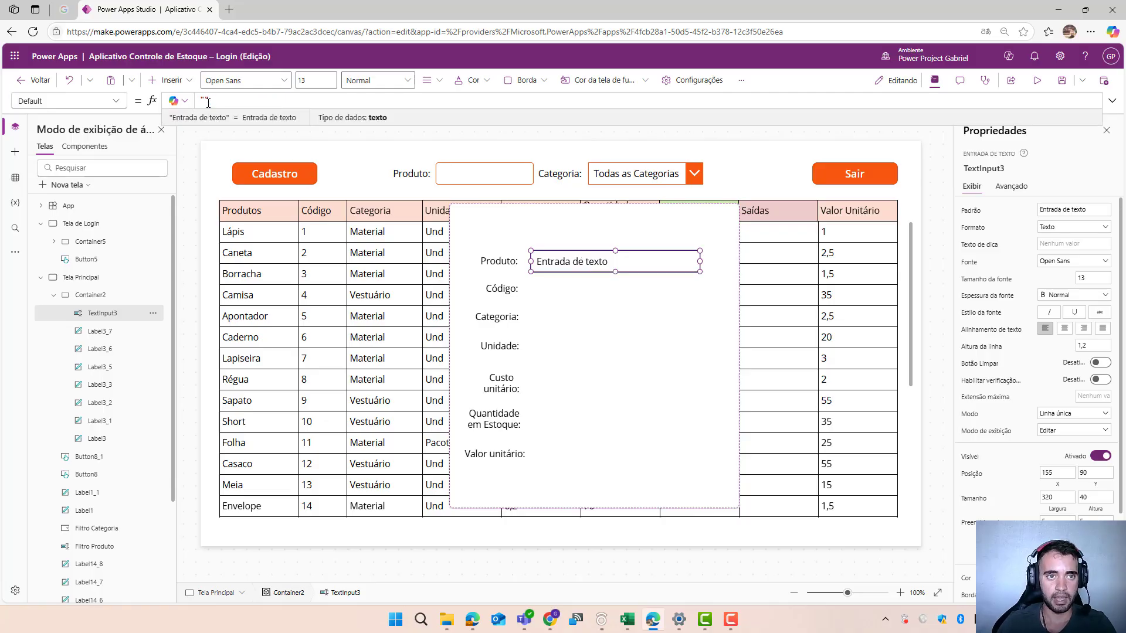
click(553, 288)
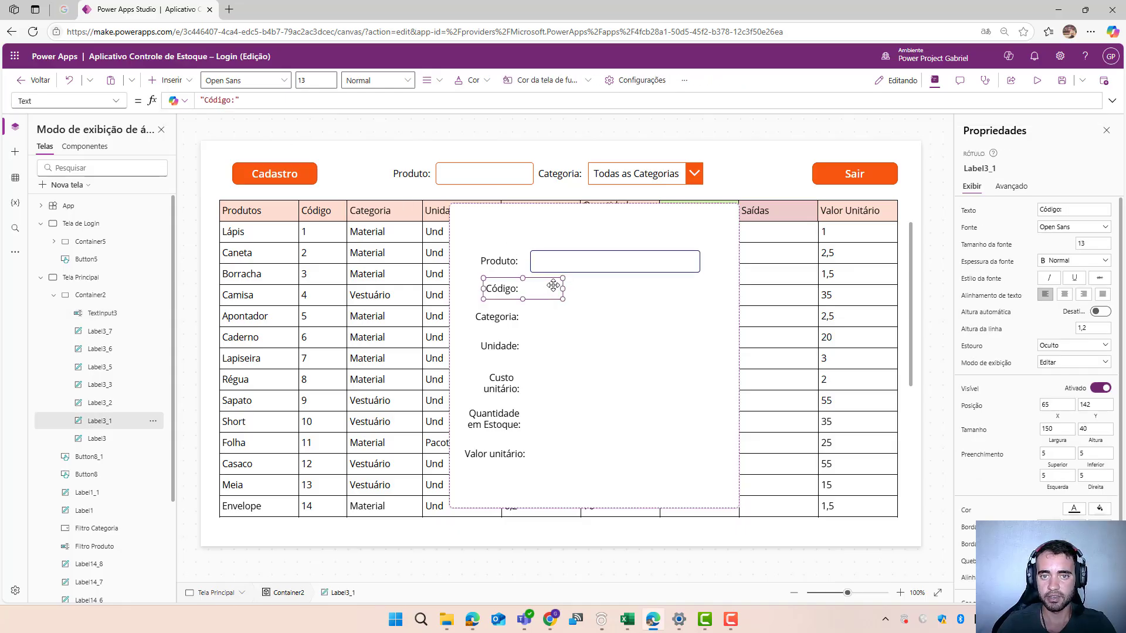
- Duplicate the Produto text input and place the copy beside the Código label, at X 155, Y 142
click(558, 261)
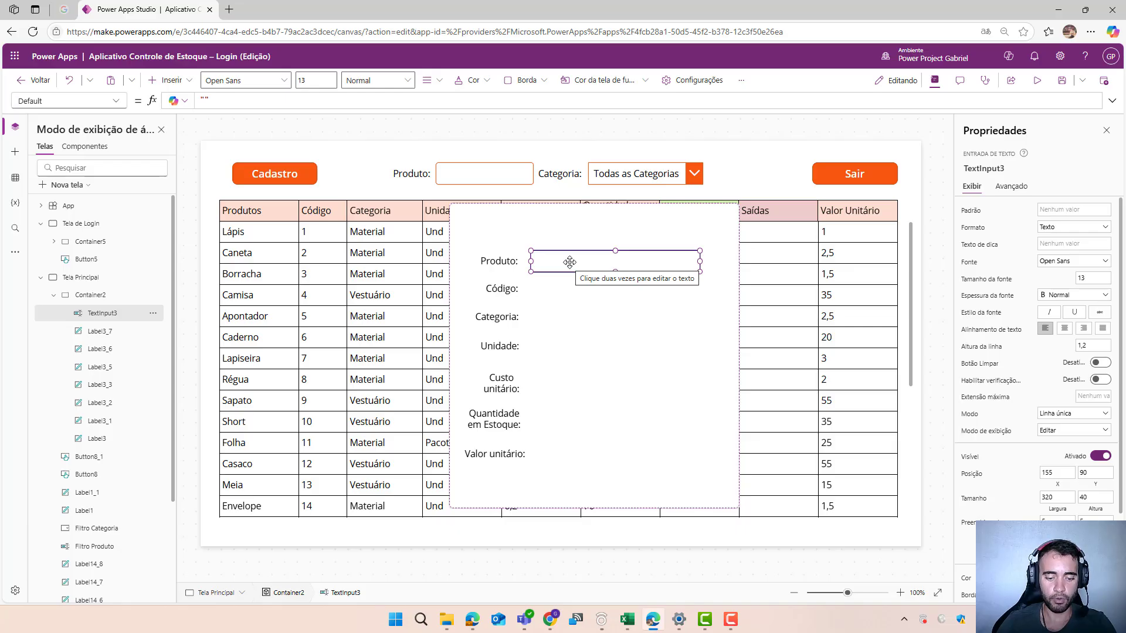
key(ctrl+c)
key(ctrl+v)
drag(571, 262, 561, 292)
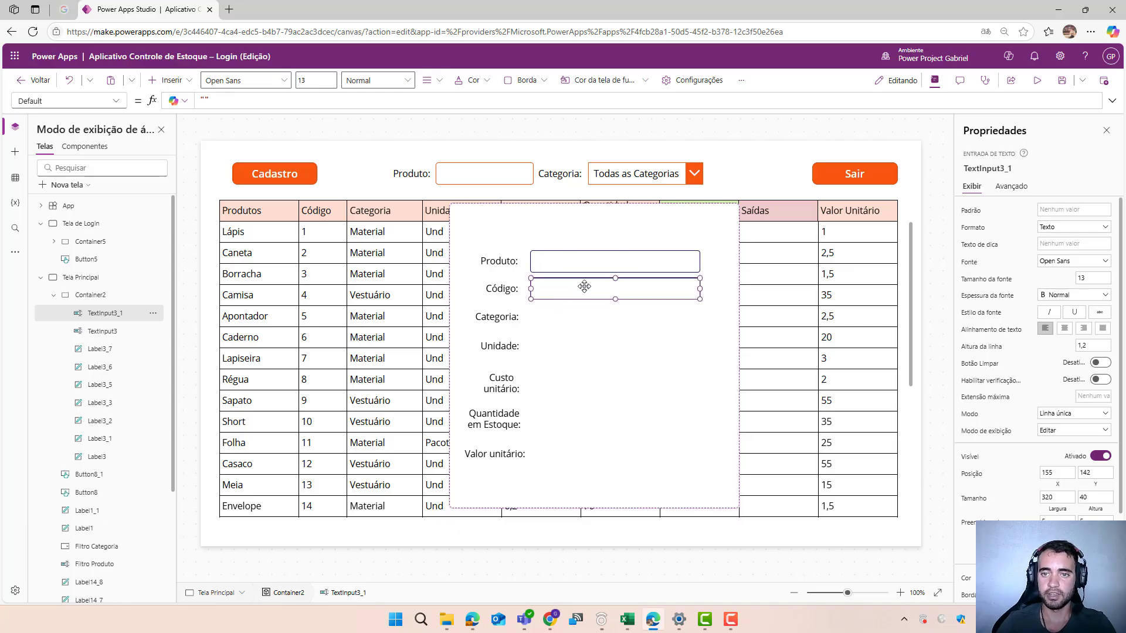
- Insert a dropdown in the form container and place it beside the Categoria label, at X 151, Y 196
click(577, 317)
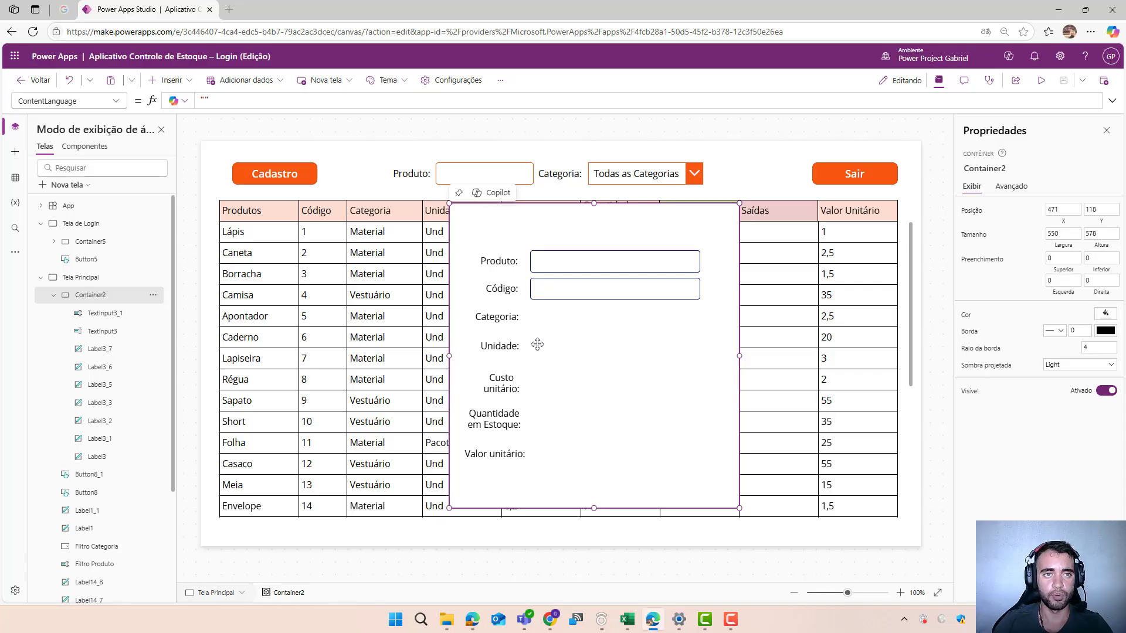
click(186, 83)
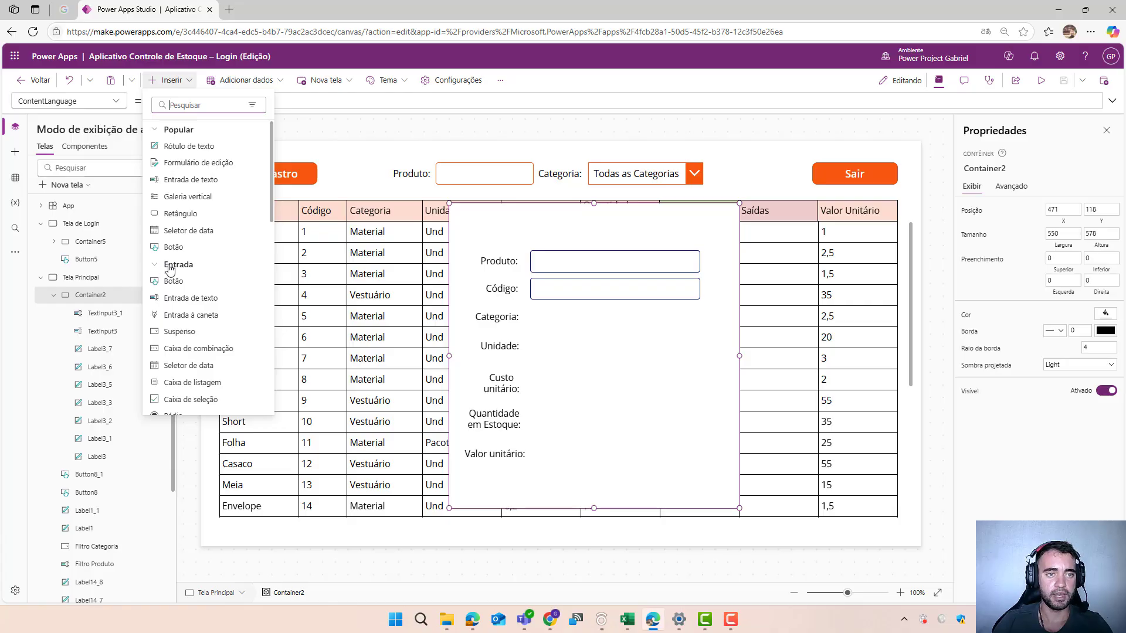
click(176, 331)
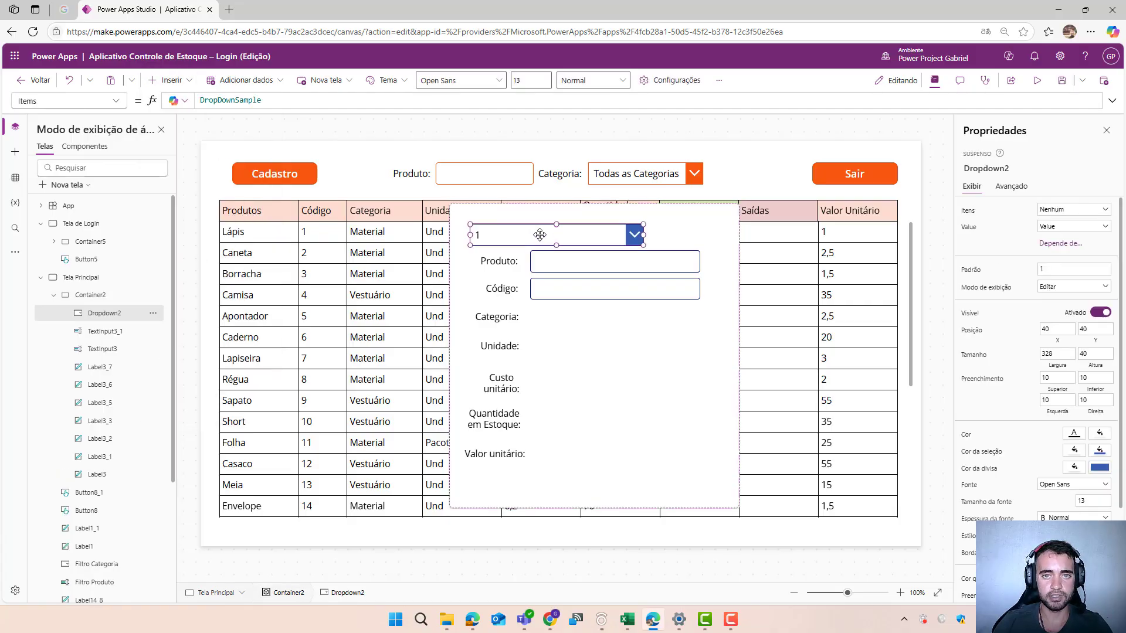
drag(542, 235, 595, 318)
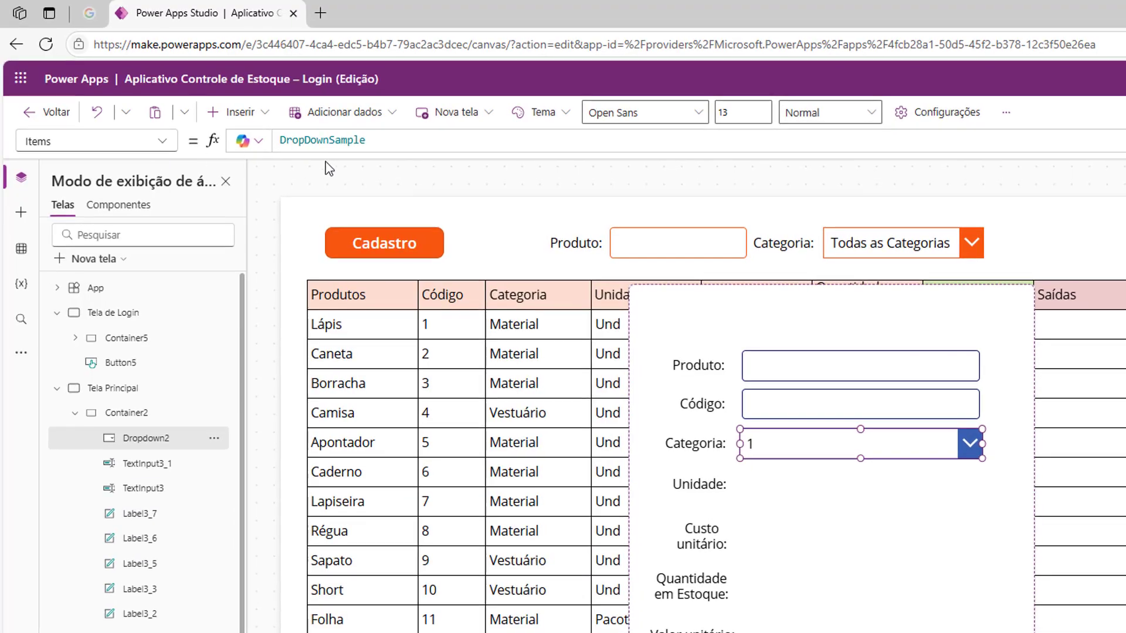
- Replace the Categoria dropdown's Items formula with the start of a bracketed list whose first entry is "Material"
drag(380, 137, 257, 143)
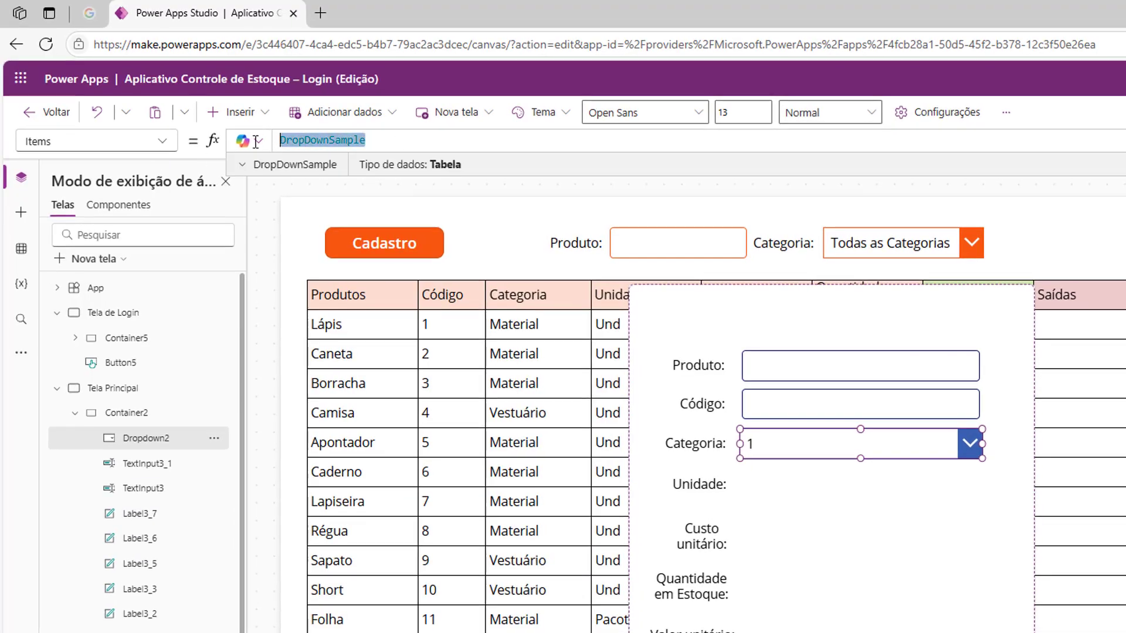
key(BackSpace)
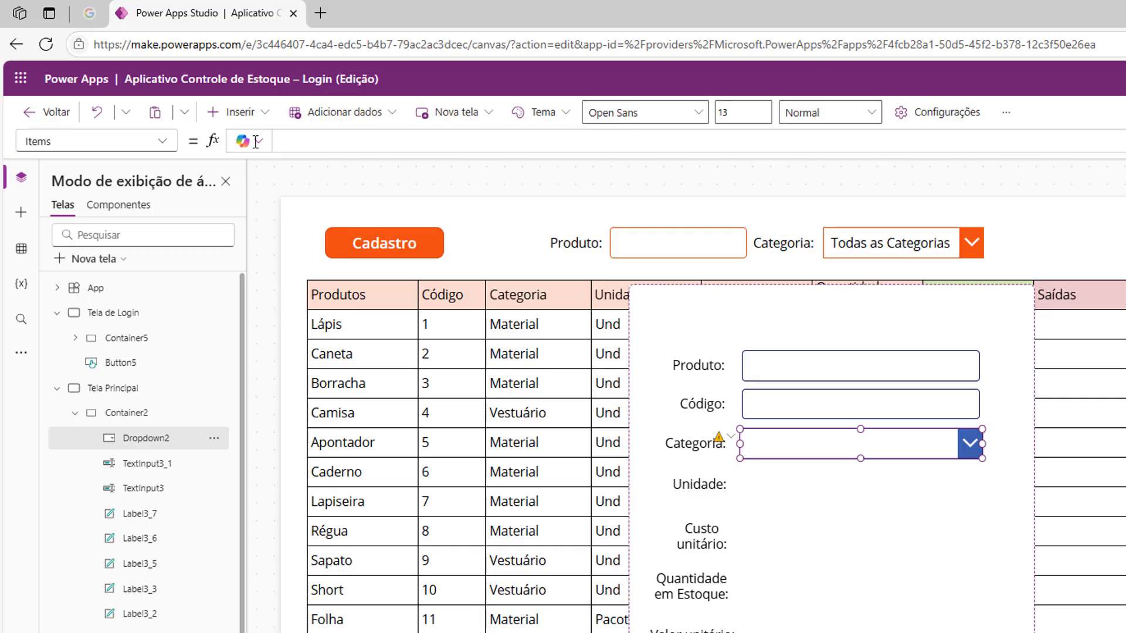
text([)
key(Left)
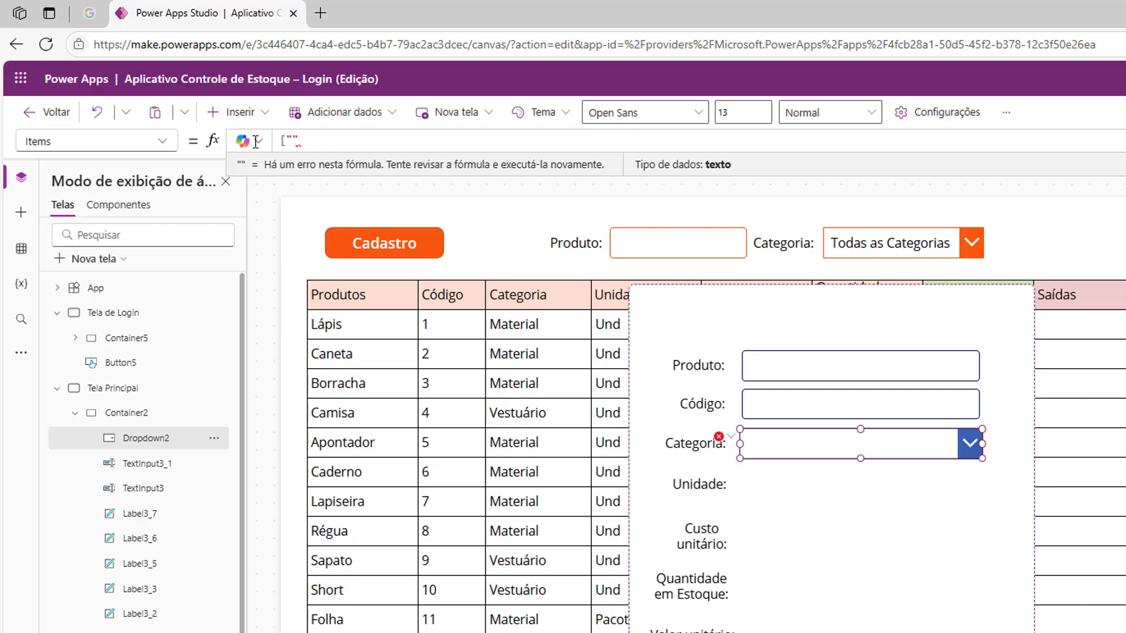
text(Material")
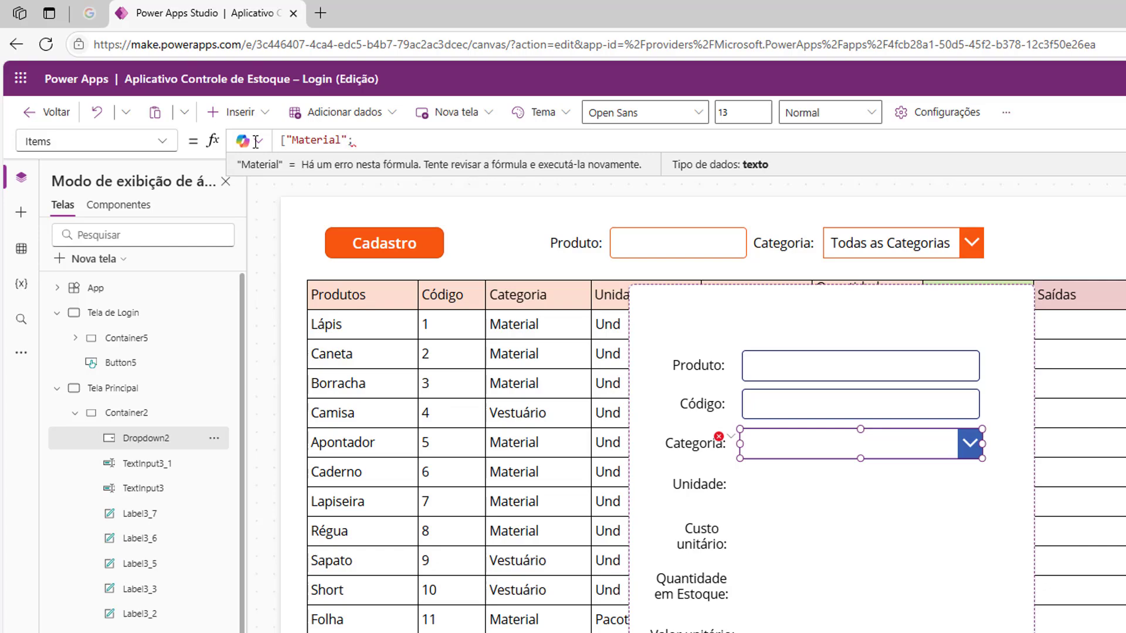
text(;")
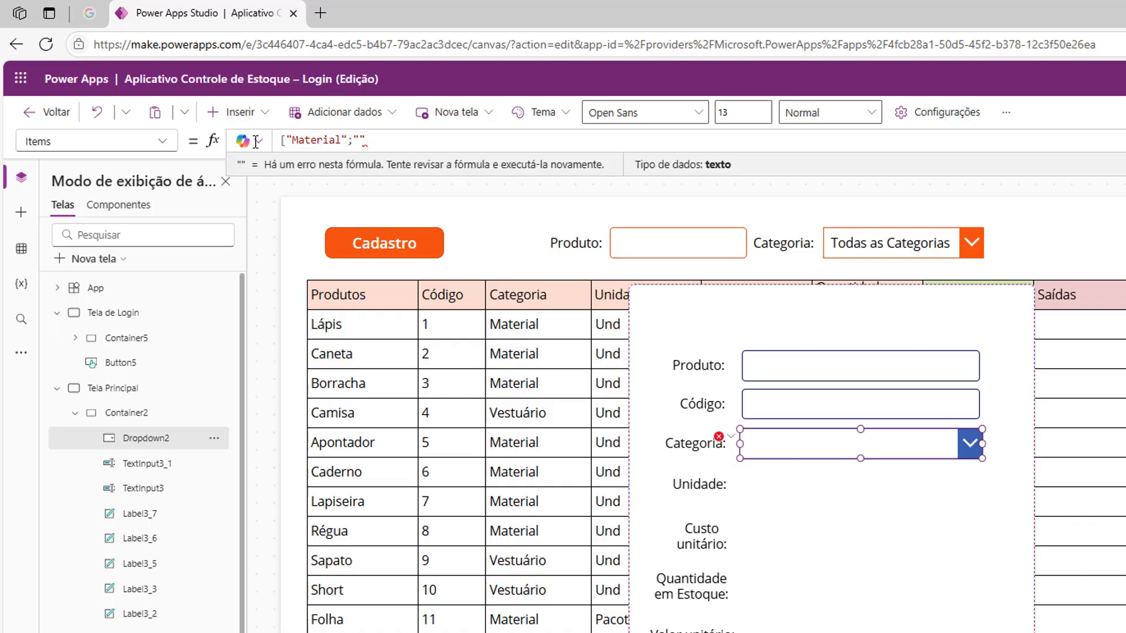
text(Vaestuário)
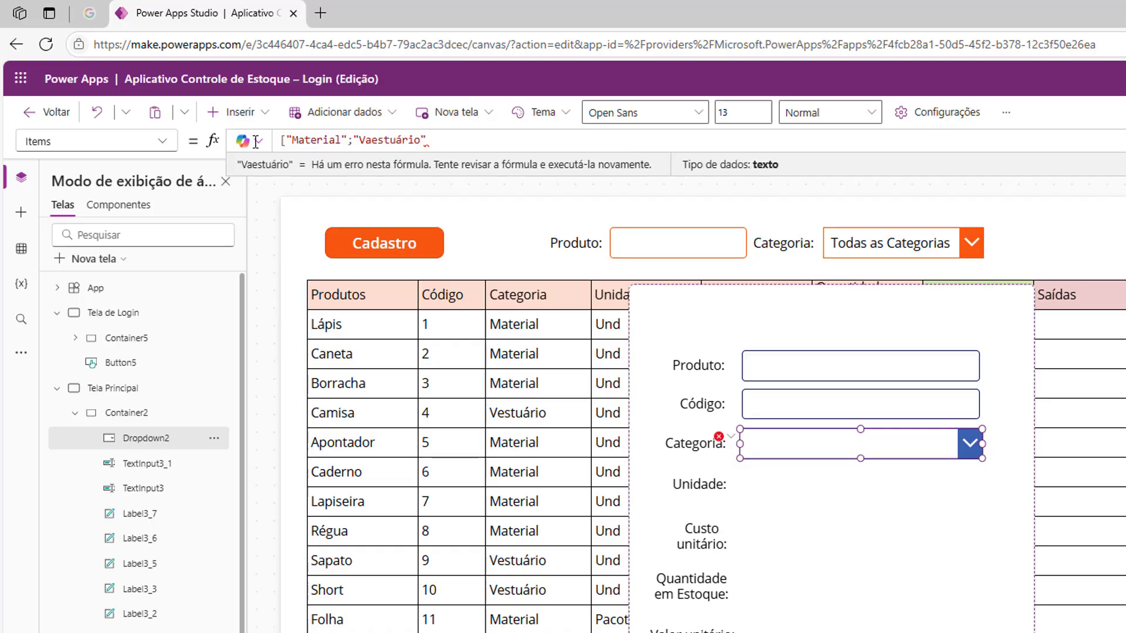
- Add "Vestuário" as the second entry of the dropdown's Items list, separated by a semicolon
key(Left)
key(Left)
key(Left)
key(BackSpace)
key(End)
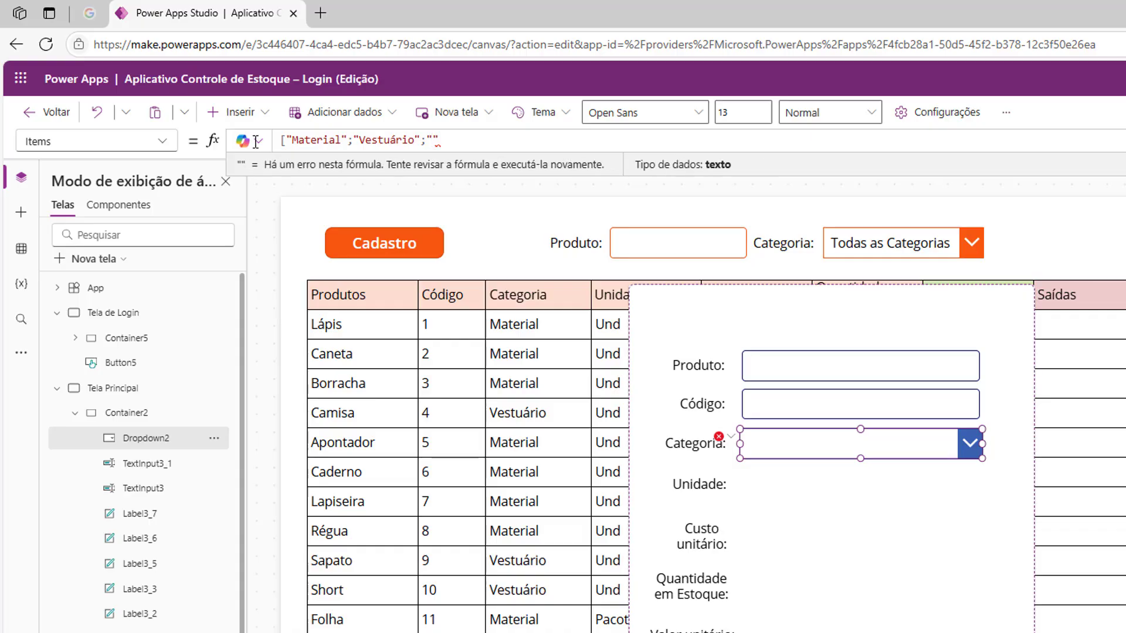
- Add "Alimento" as the third entry of the Items list and close the bracket
text(;"Al)
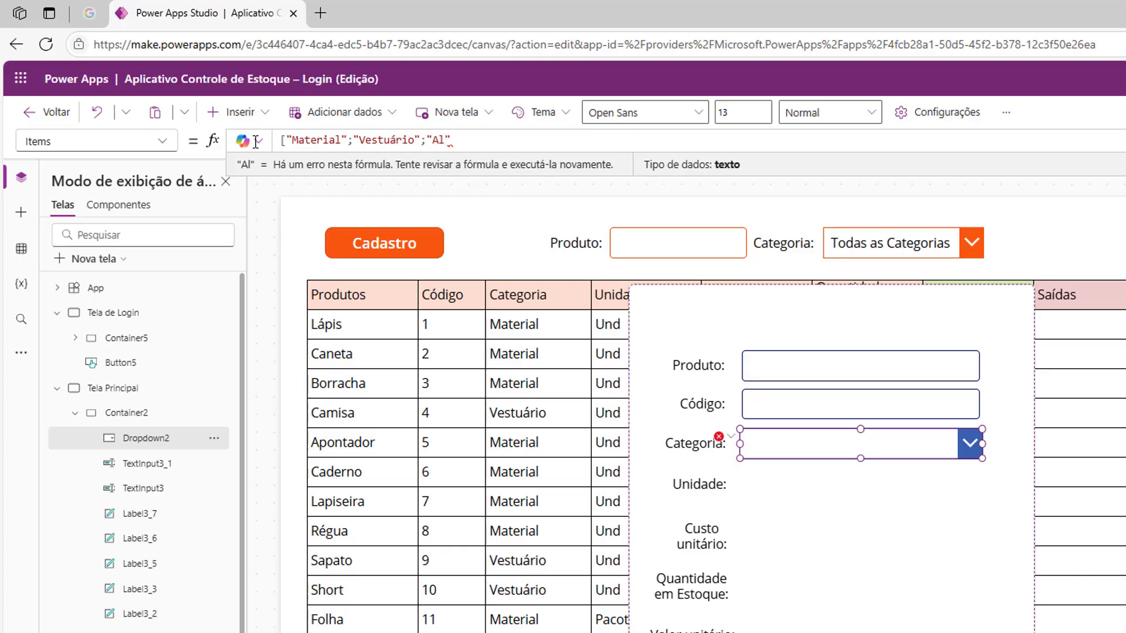
text(ento)
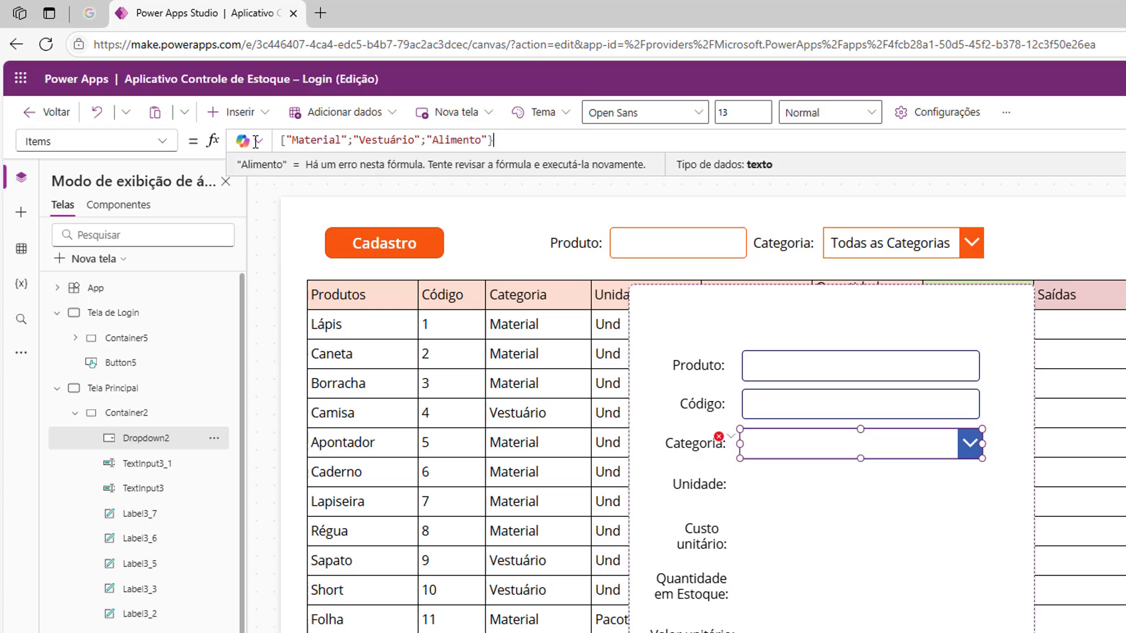
text(])
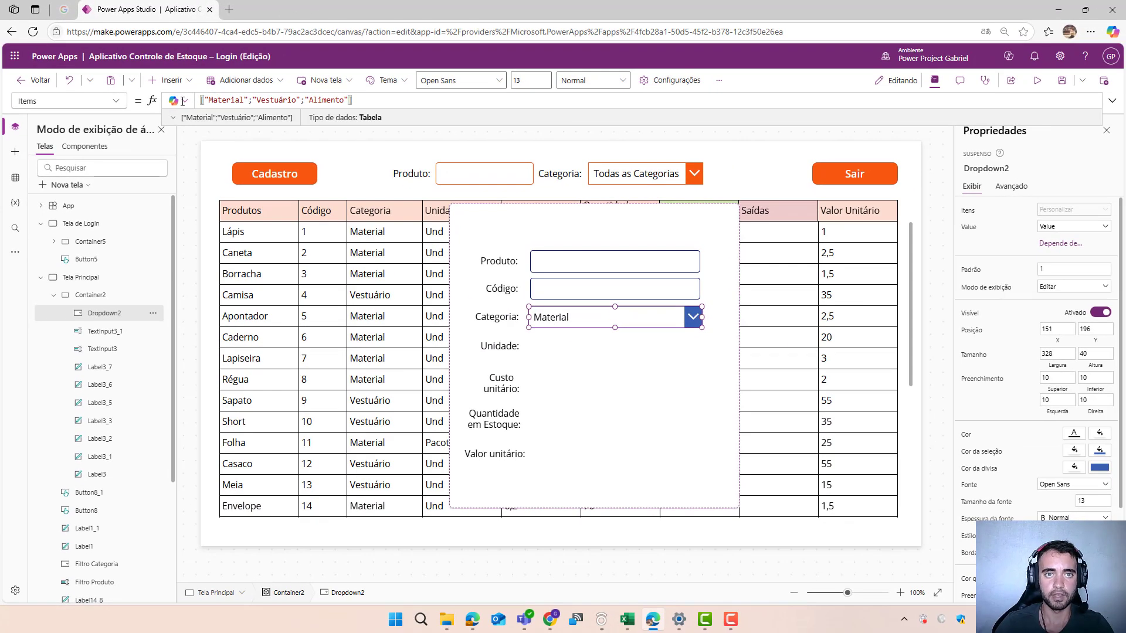
- Test the Categoria dropdown by choosing Vestuário and then Alimento from its options
alt+click(692, 318)
alt+click(624, 363)
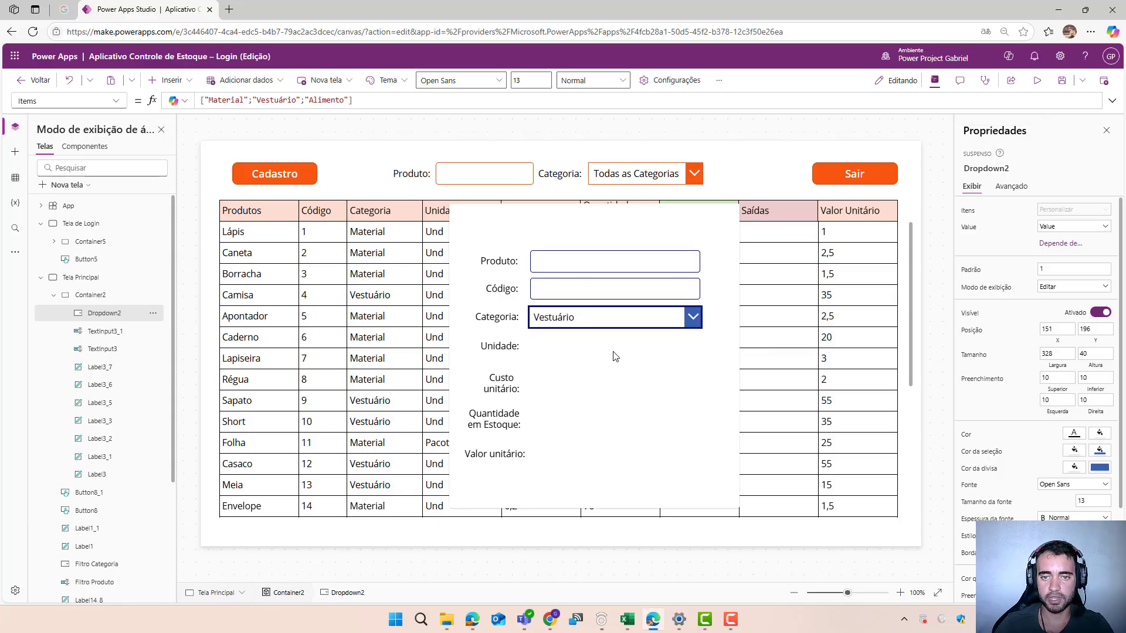
alt+click(600, 382)
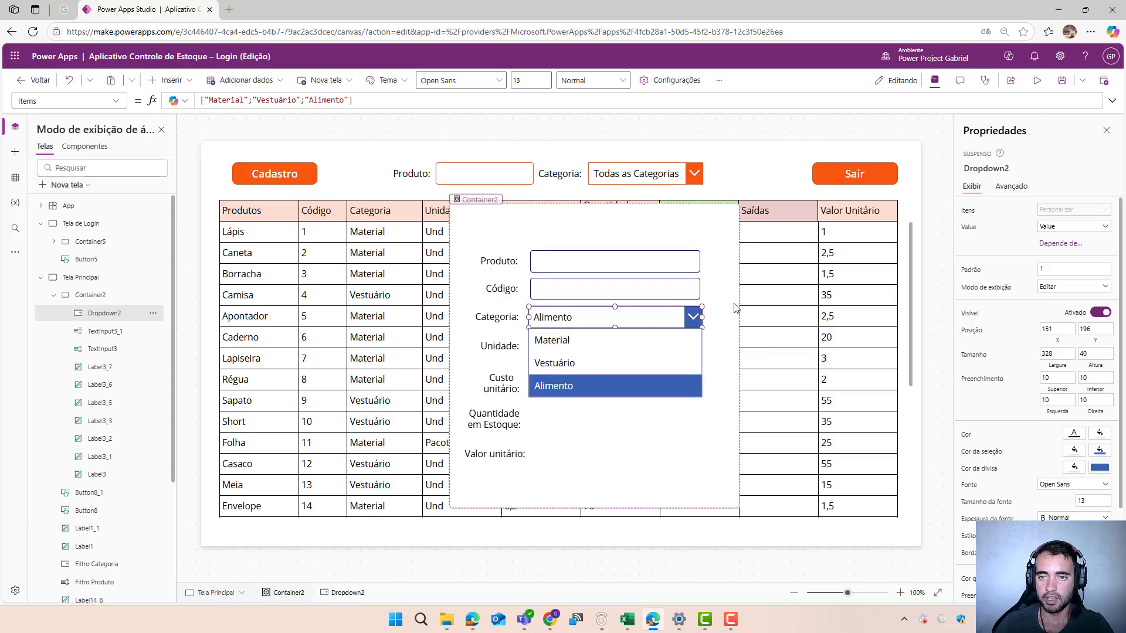
- Duplicate the Código text input and place the copy beside the Unidade label in the form container
click(606, 294)
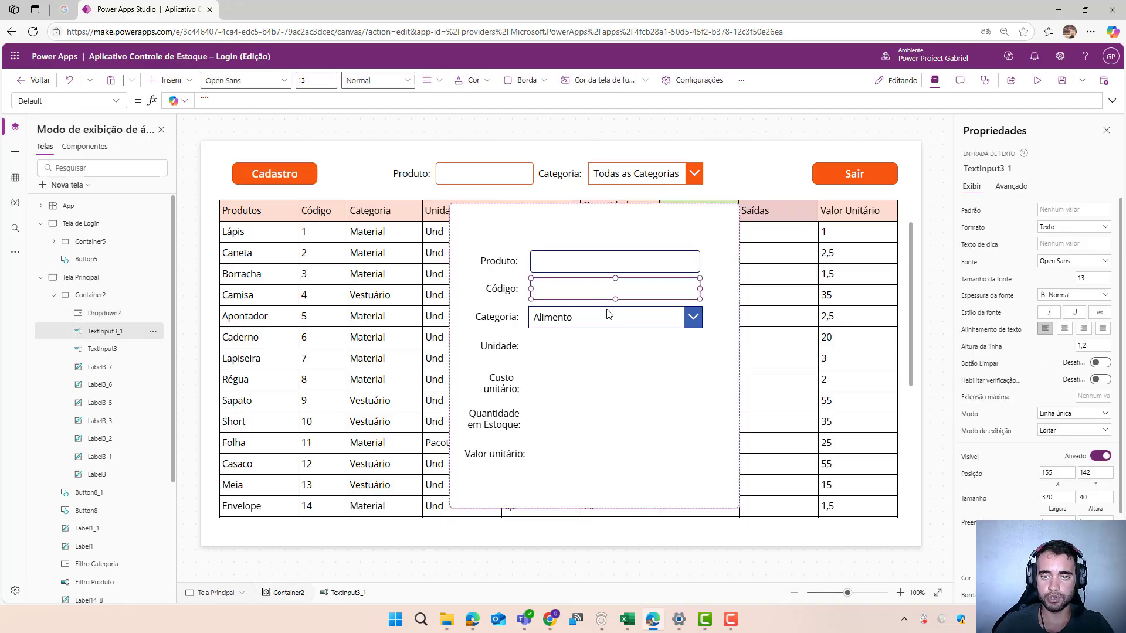
key(ctrl+c)
key(ctrl+v)
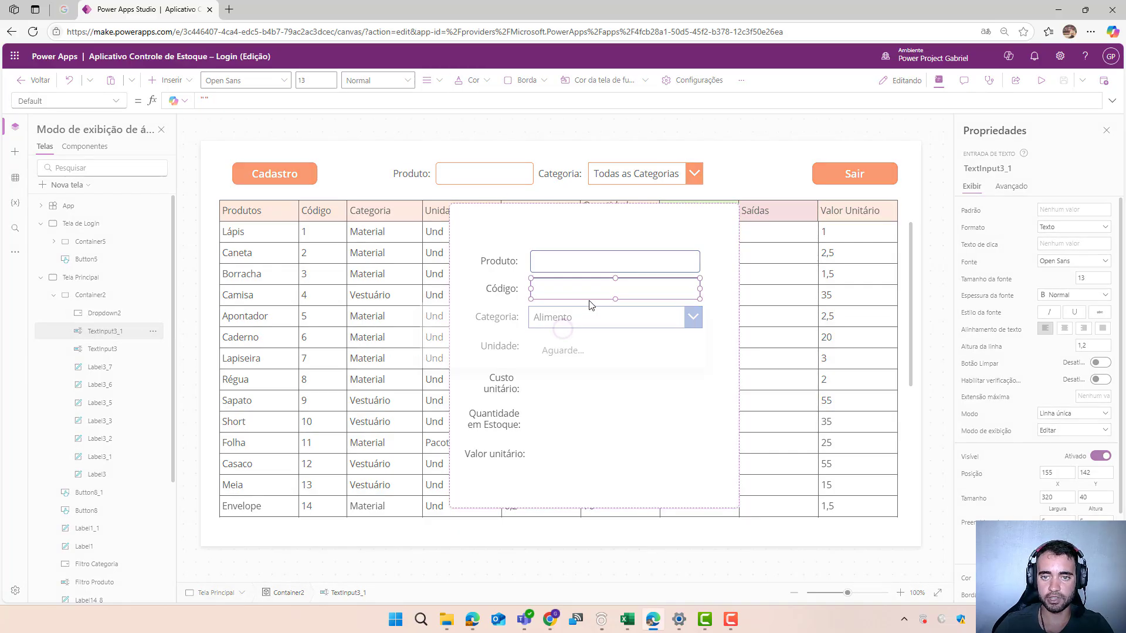
drag(570, 315, 557, 358)
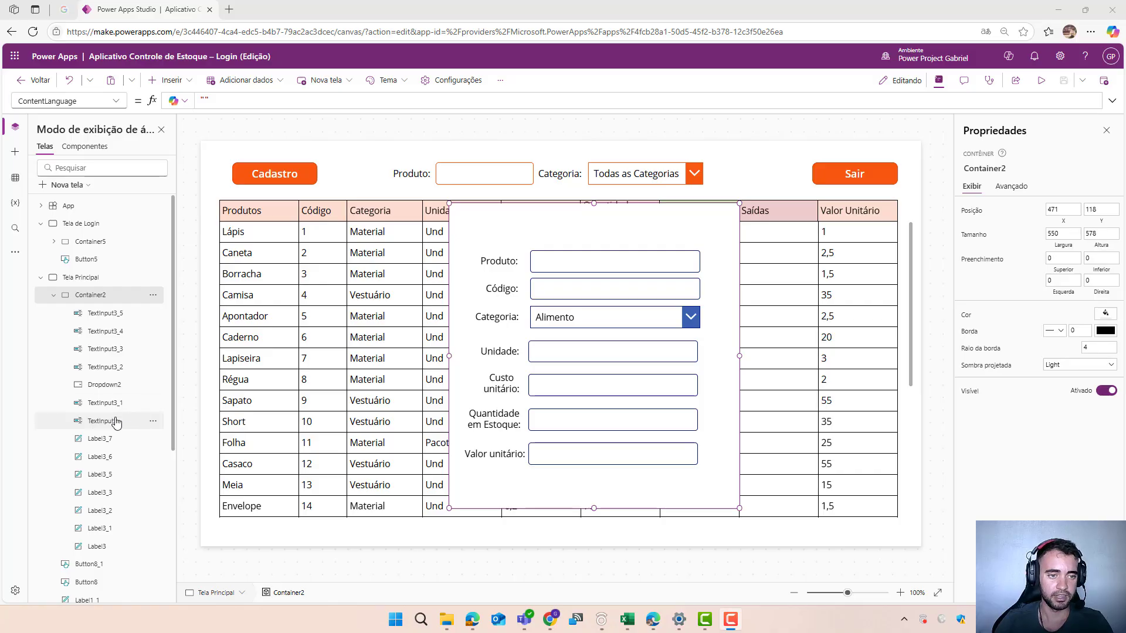
- Rename the Produto field's text input as cadastro-produto
click(140, 422)
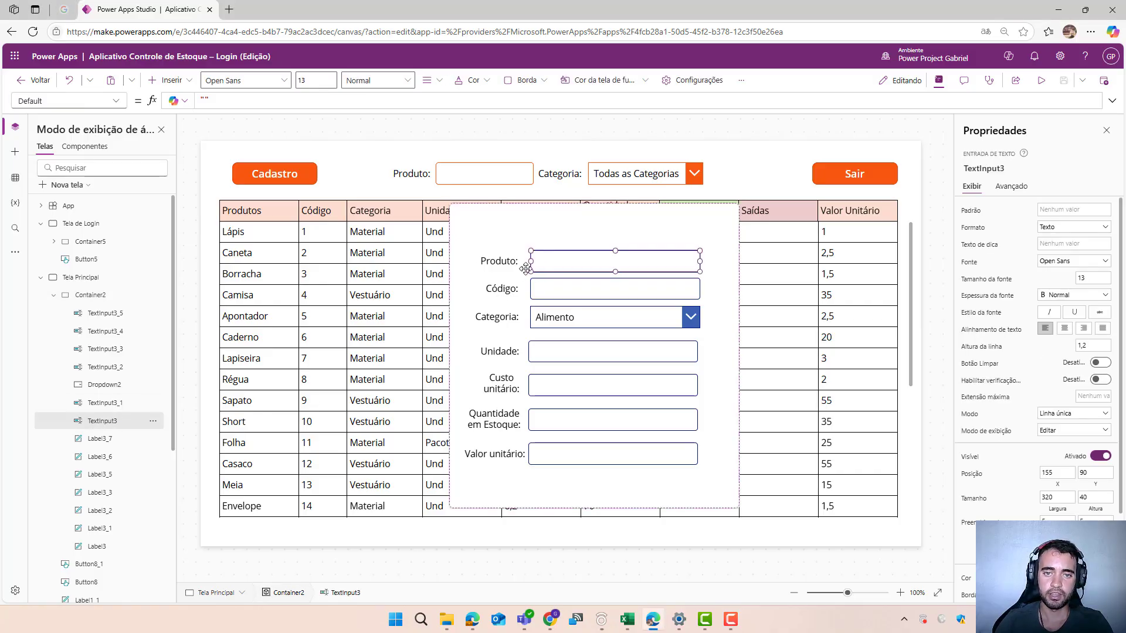
double_click(110, 423)
text(ca)
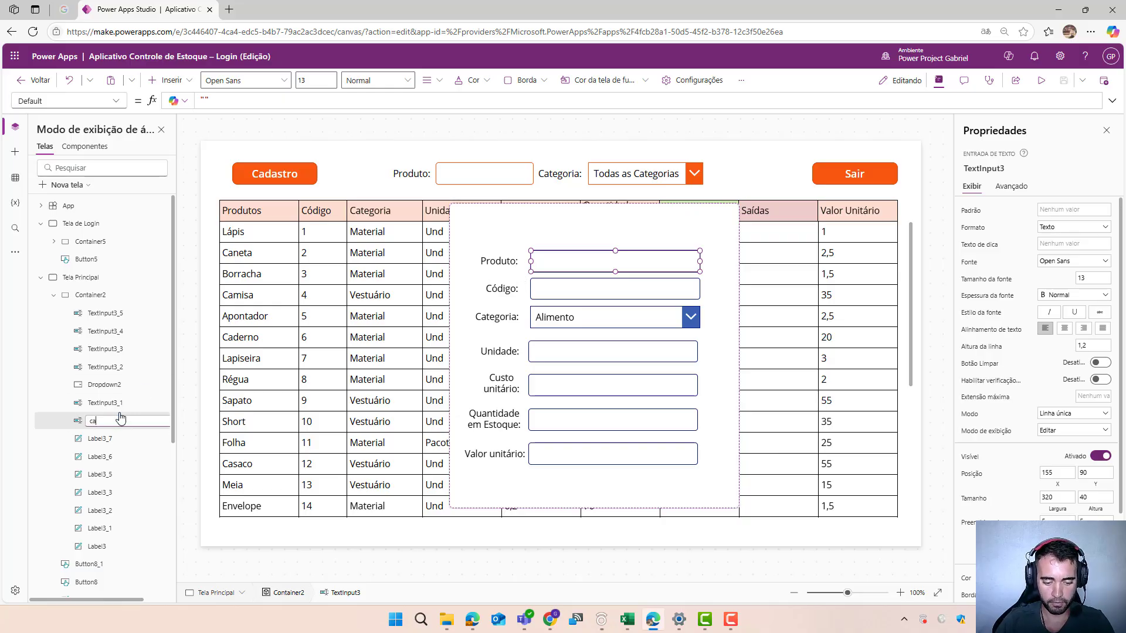
text(dastro-produto)
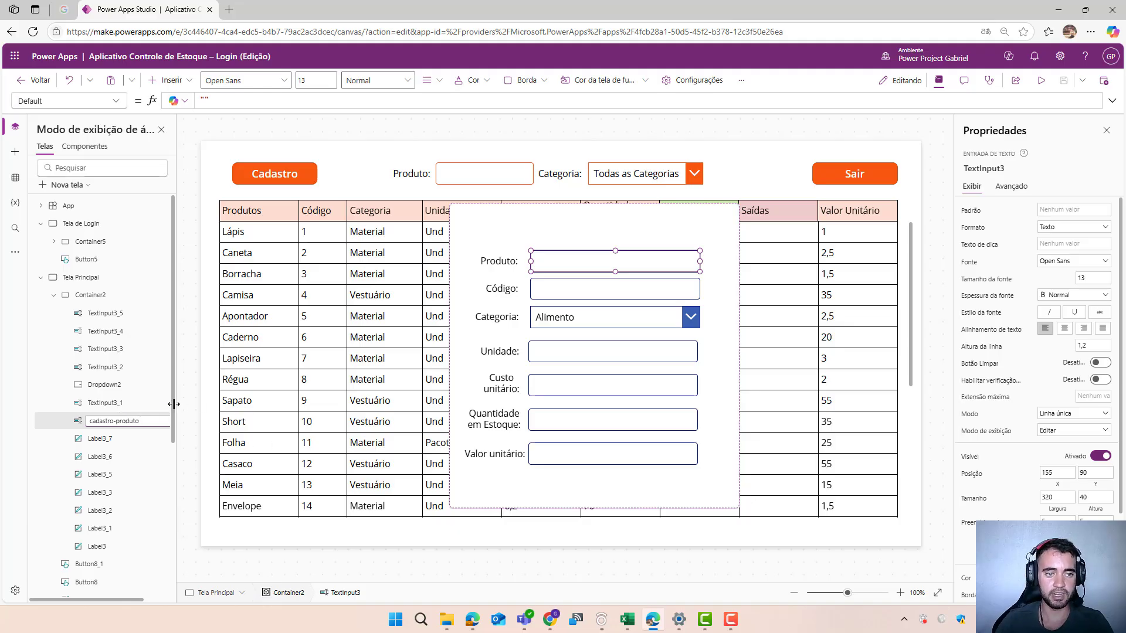
- Rename the Código field's text input as cadastro-codigo and the Categoria dropdown as cadastro-categoria
click(121, 404)
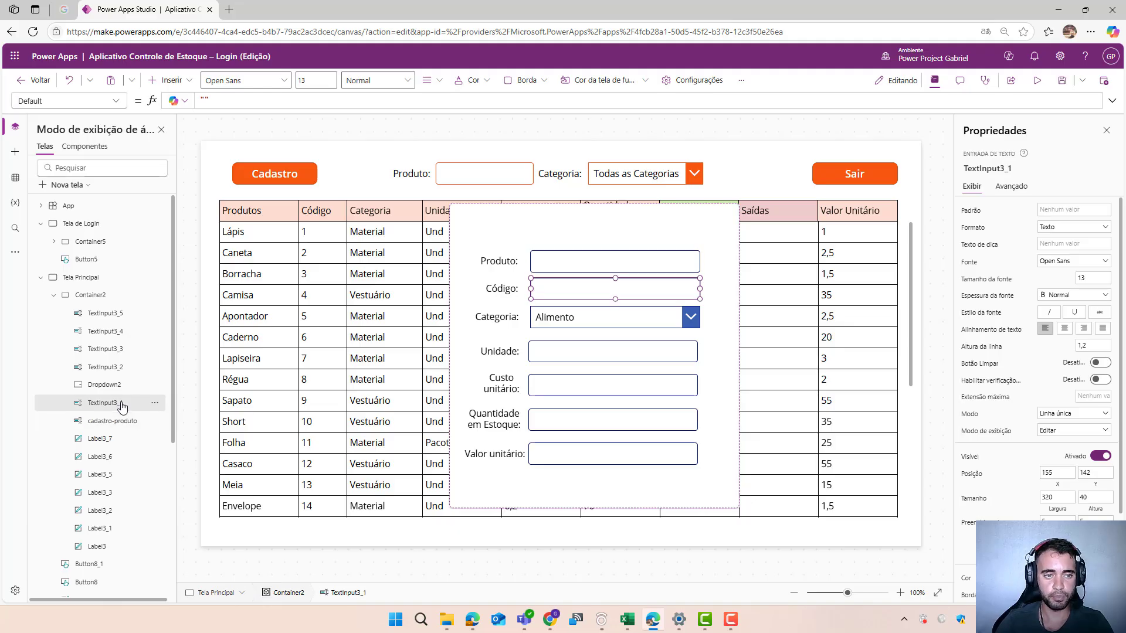
double_click(106, 404)
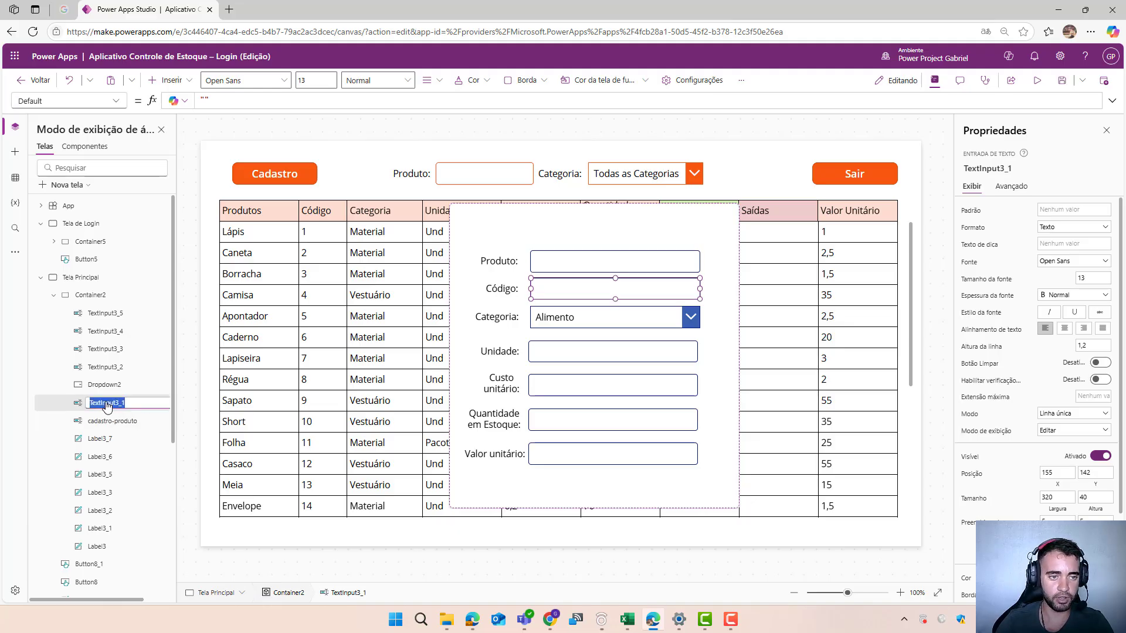
text(cadastro-codigo)
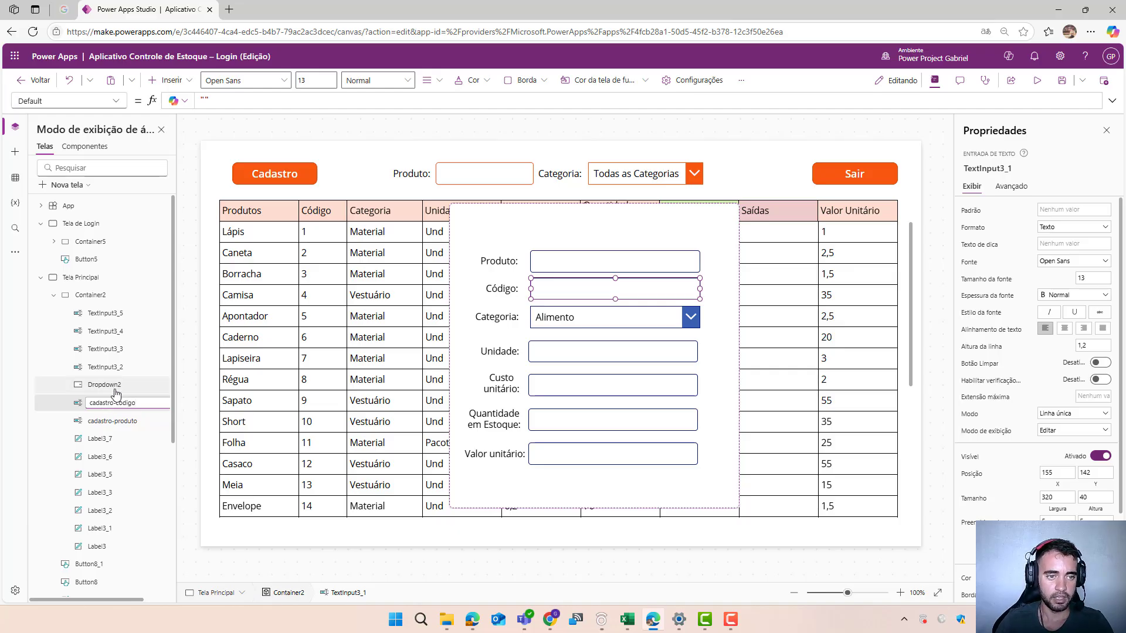
click(104, 385)
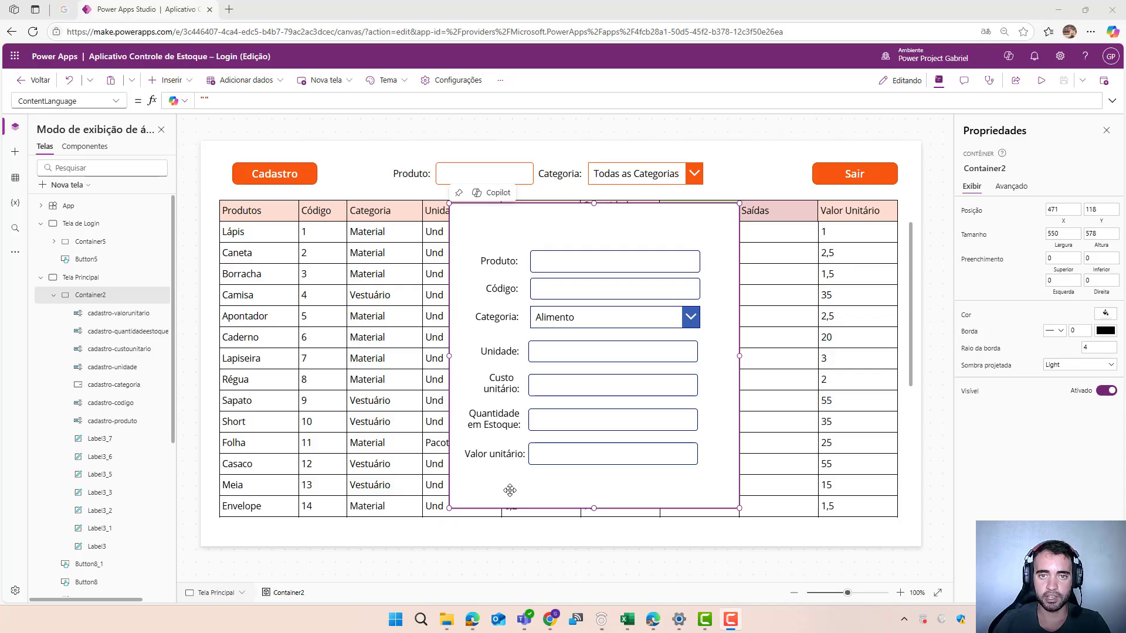
- Insert a button beneath the Valor unitário input, in the form container's lower right area, and set its text to Salvar
click(185, 85)
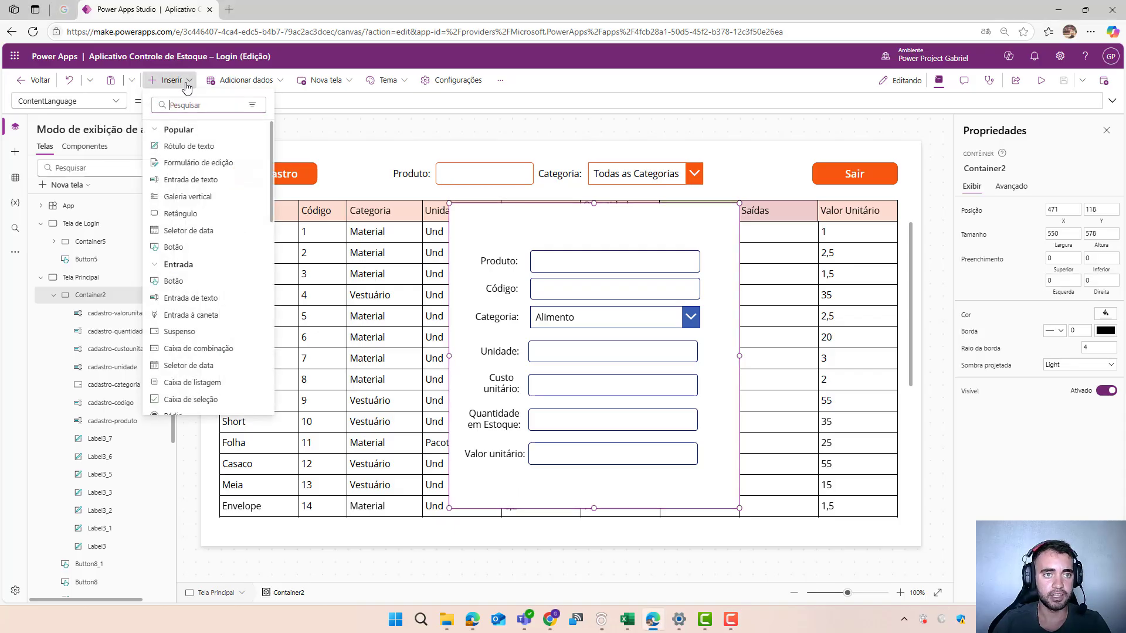
click(212, 286)
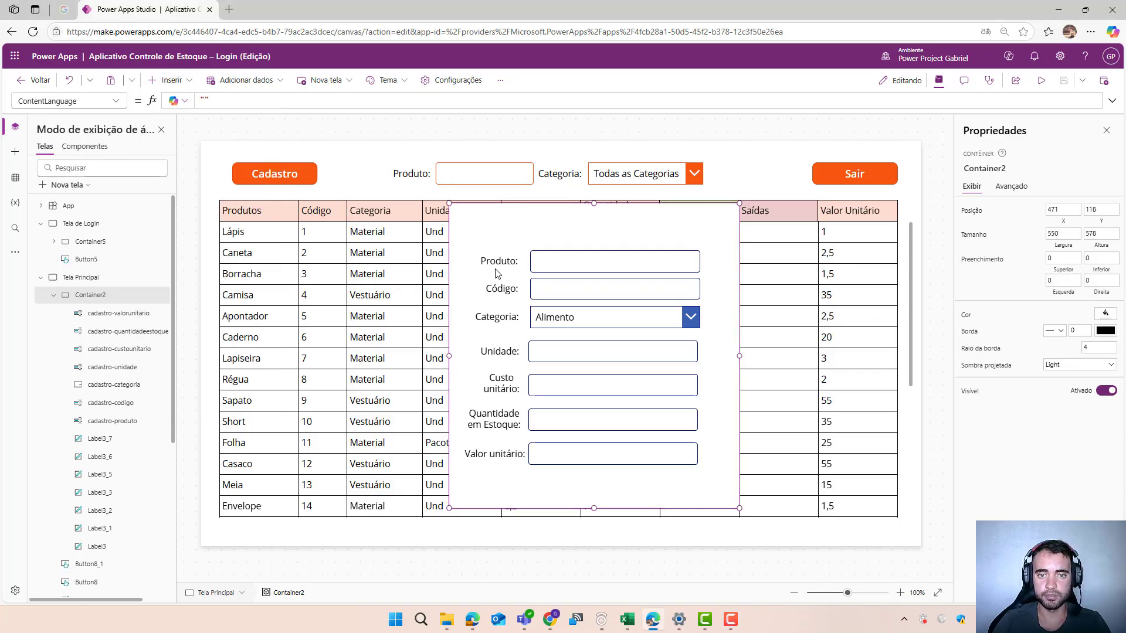
drag(505, 238, 658, 509)
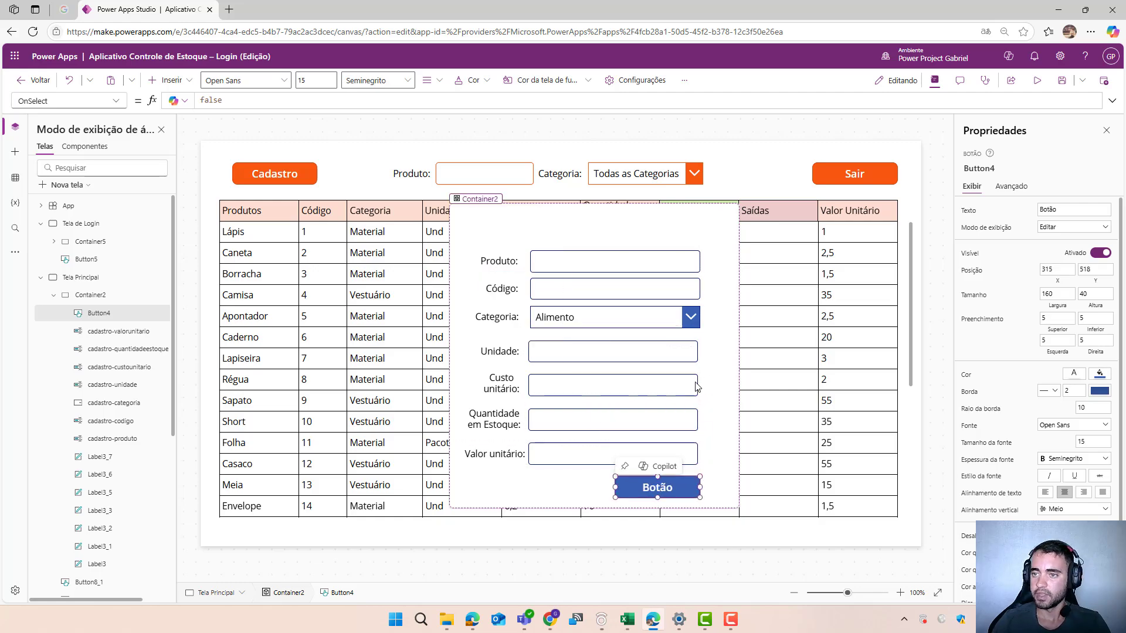
click(1063, 209)
text(Salvar)
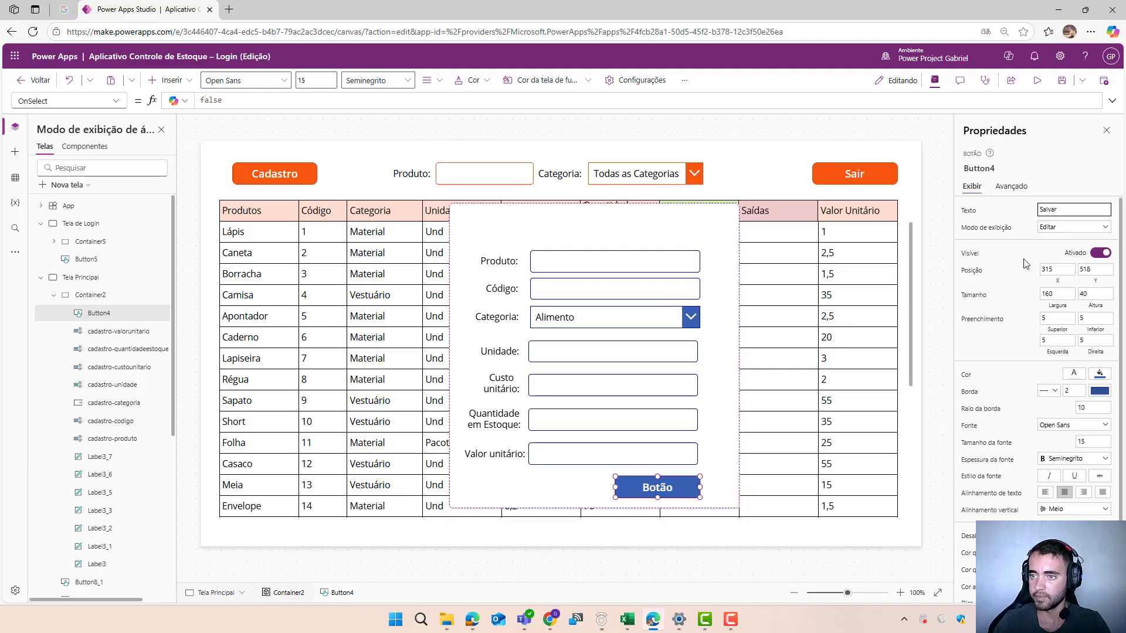
key(Return)
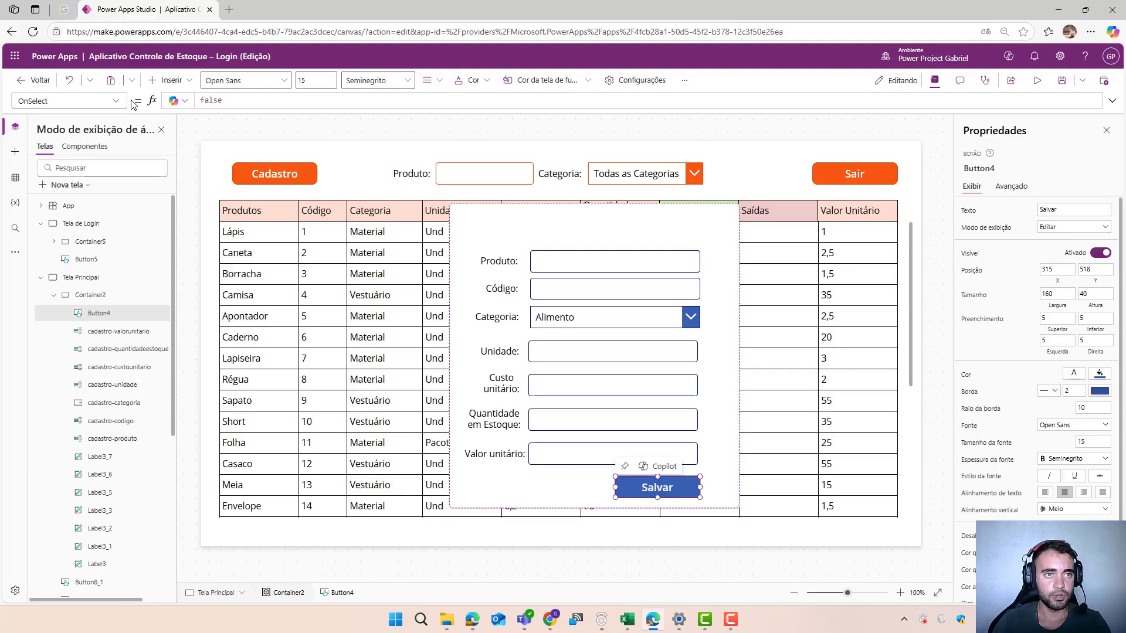
- Replace the Salvar button's OnSelect formula with the copied Patch to Tabela6, UpdateContext({formulario:false}) and "Produto cadastrado com sucesso!" success Notify
double_click(207, 101)
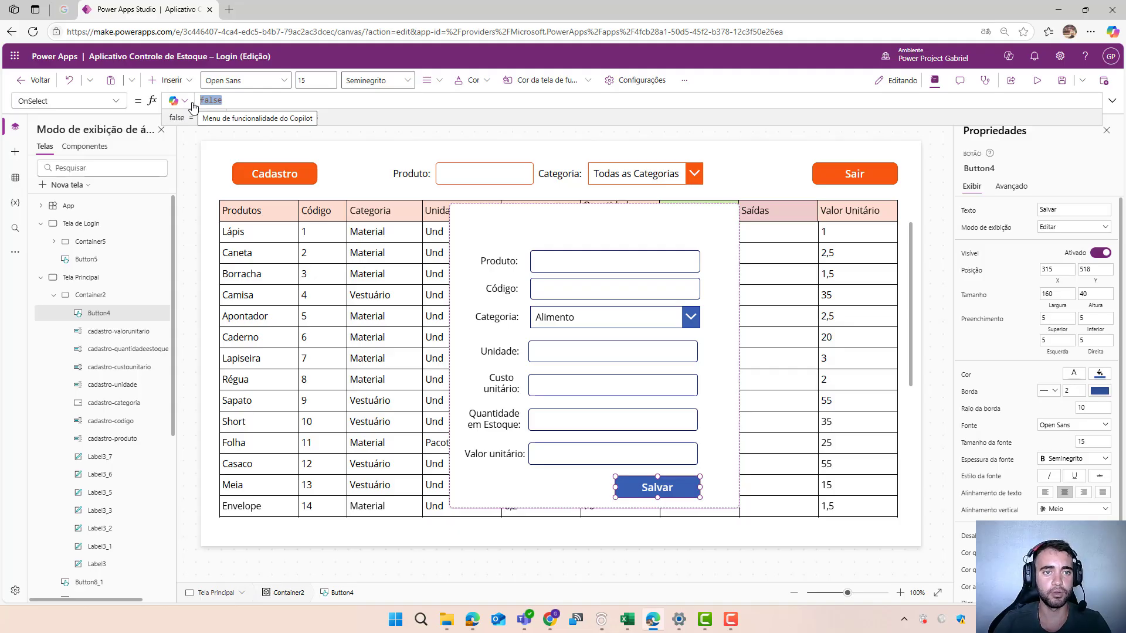
key(ctrl+v)
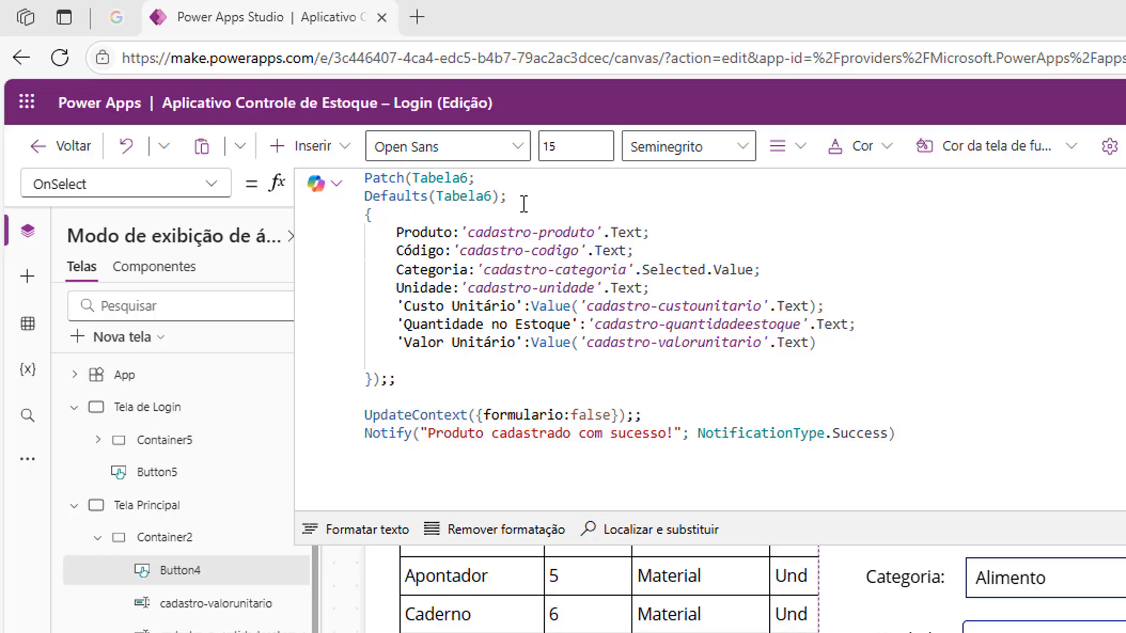
- Examine the Salvar formula's column-to-input assignments, Value conversions, double-semicolon separator and notification type
click(379, 222)
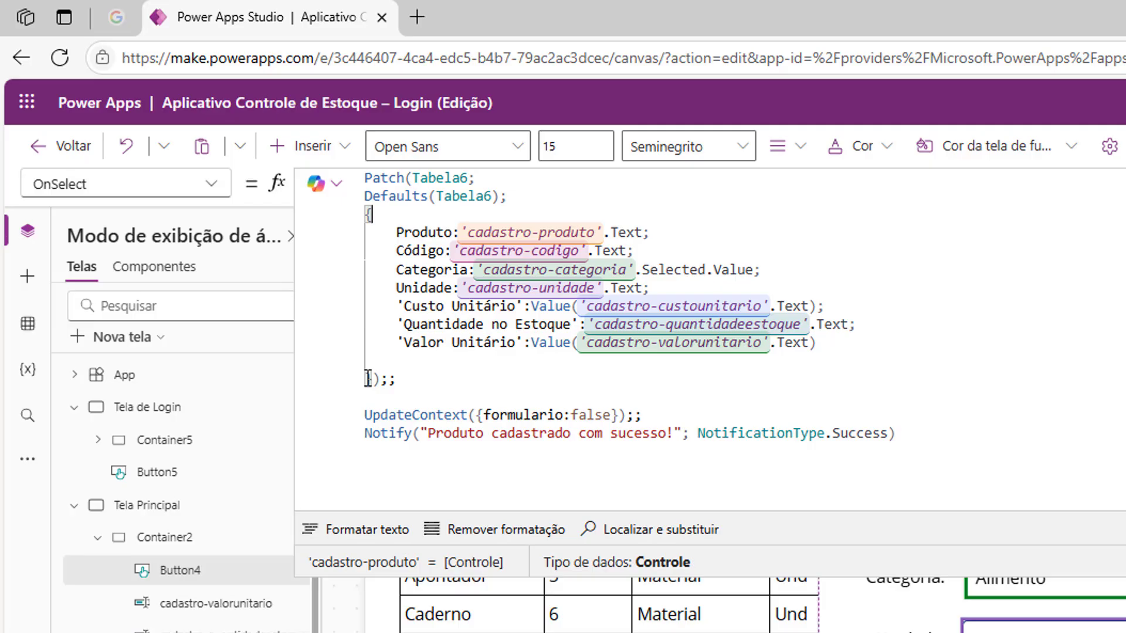
double_click(418, 232)
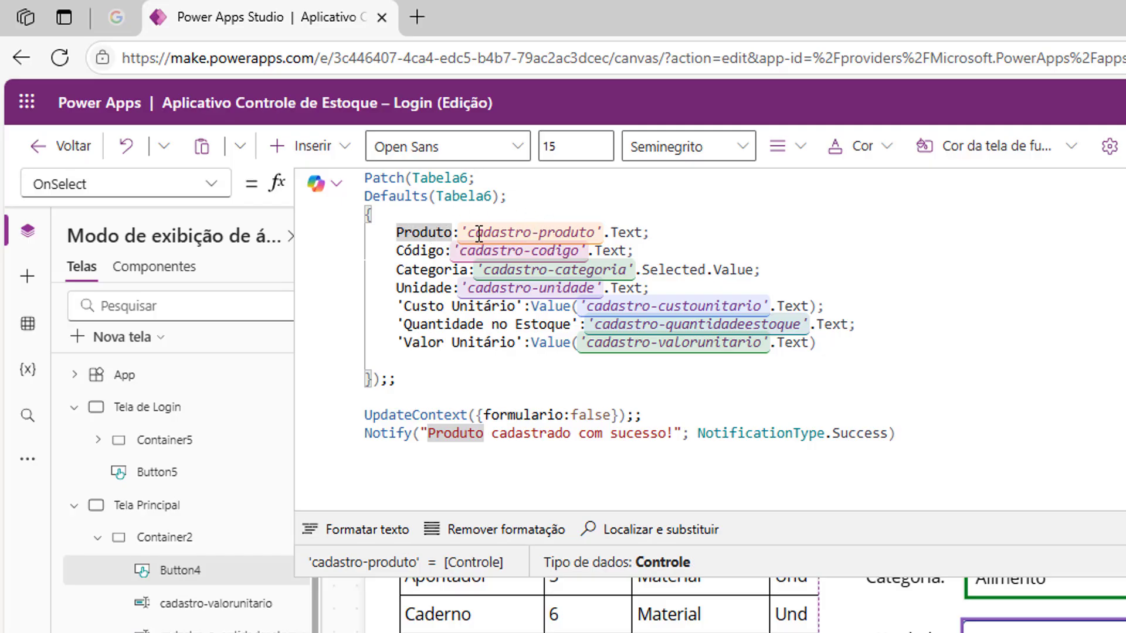
drag(468, 231, 642, 232)
click(510, 232)
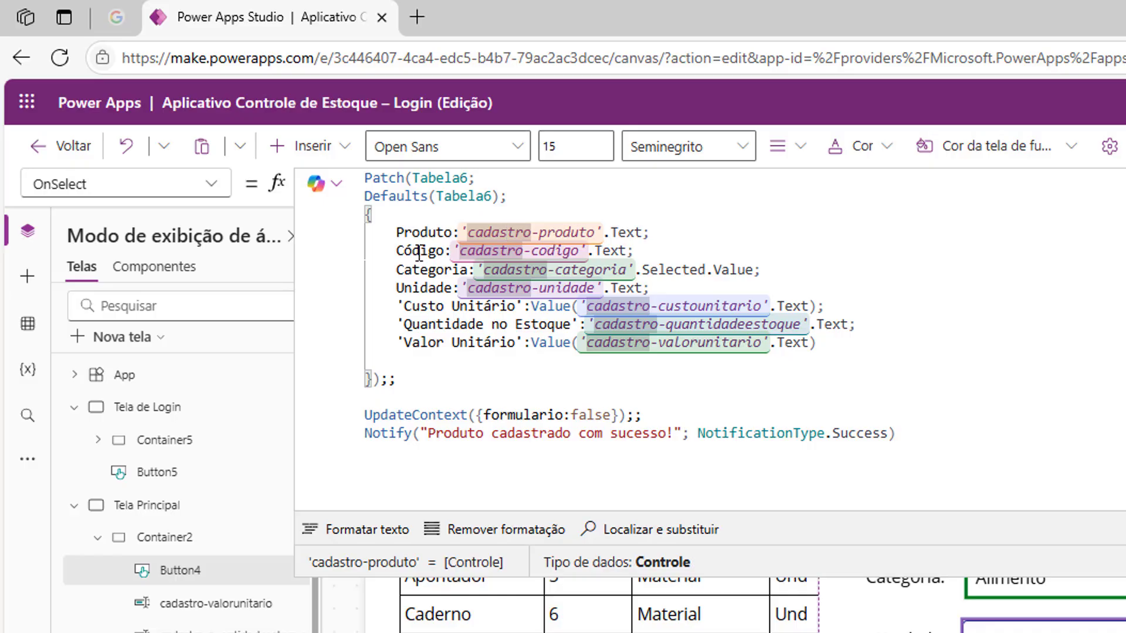
key(Down)
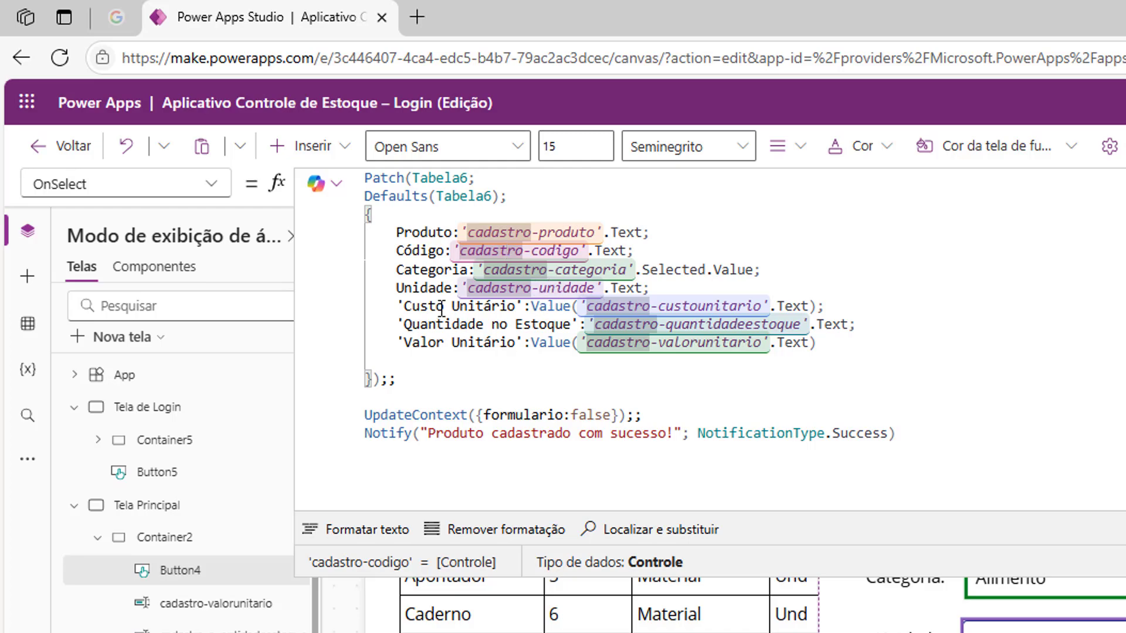
click(458, 347)
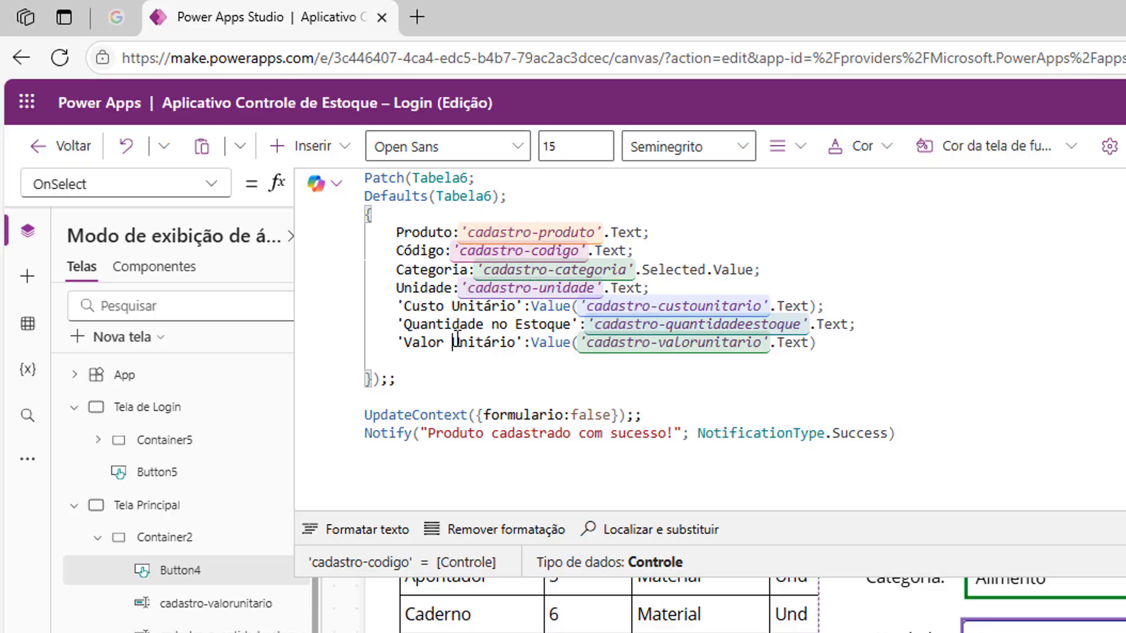
click(462, 293)
click(535, 306)
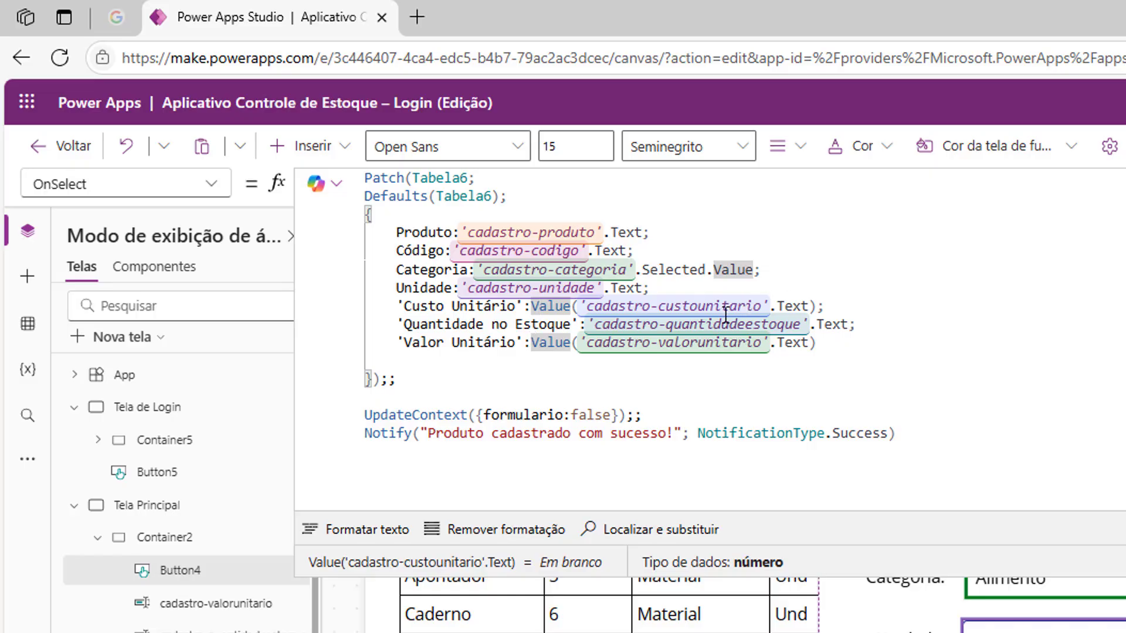
drag(581, 305, 689, 303)
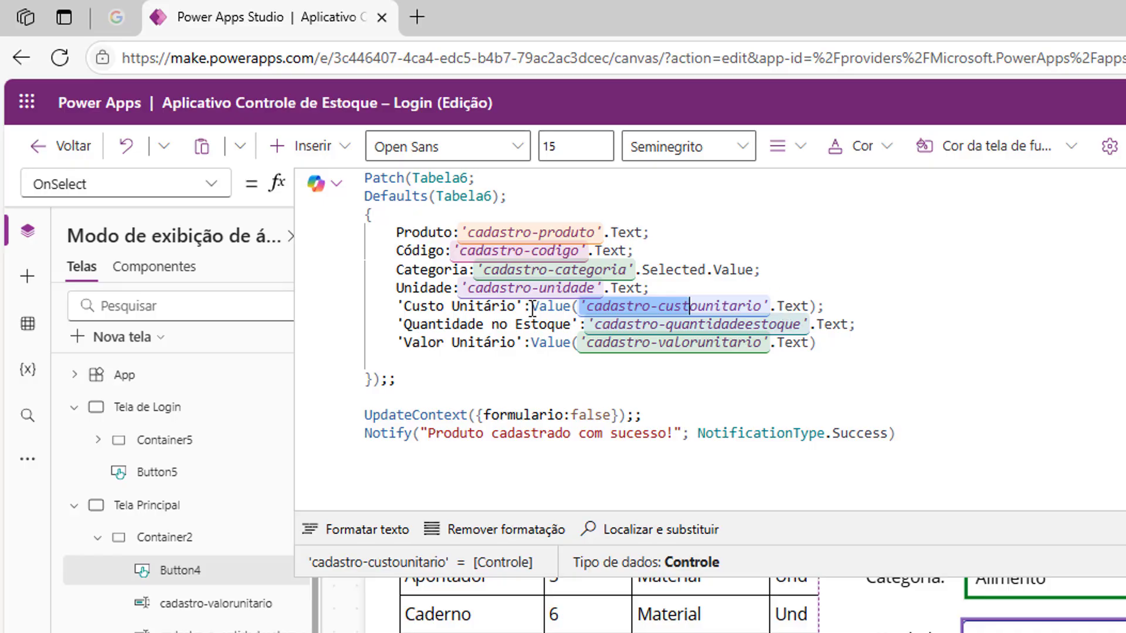
click(562, 305)
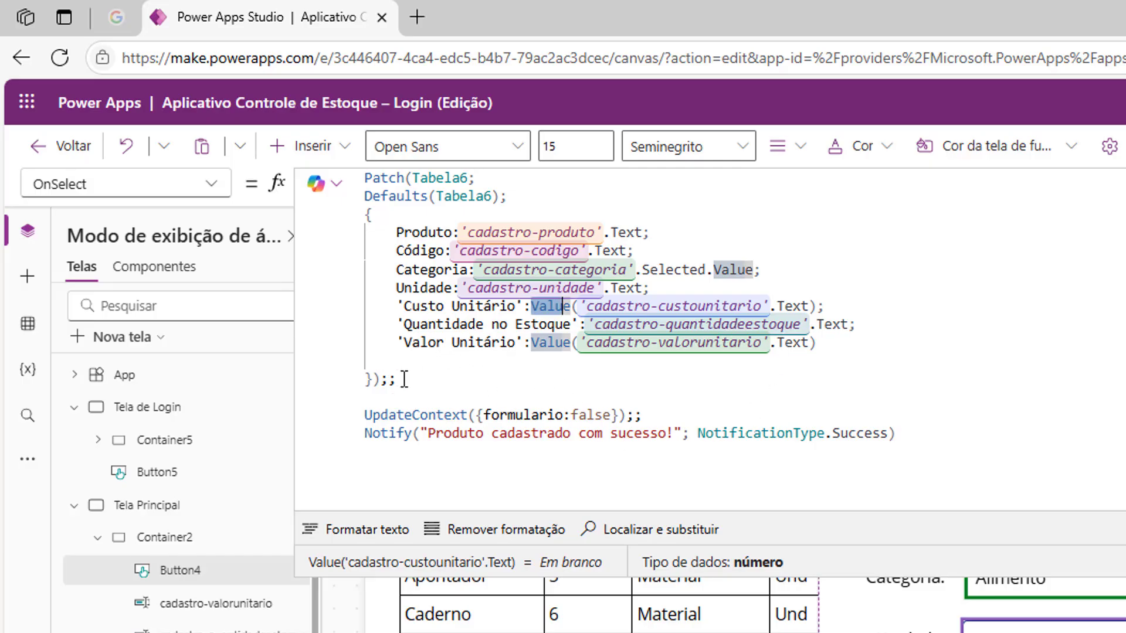
click(380, 378)
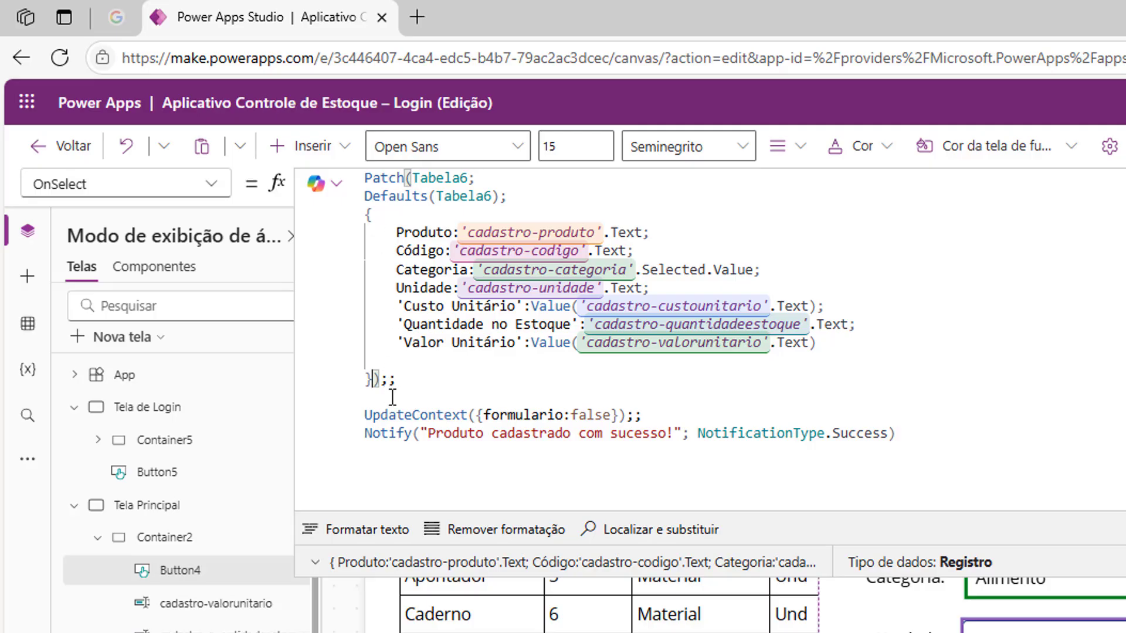
drag(396, 379, 381, 380)
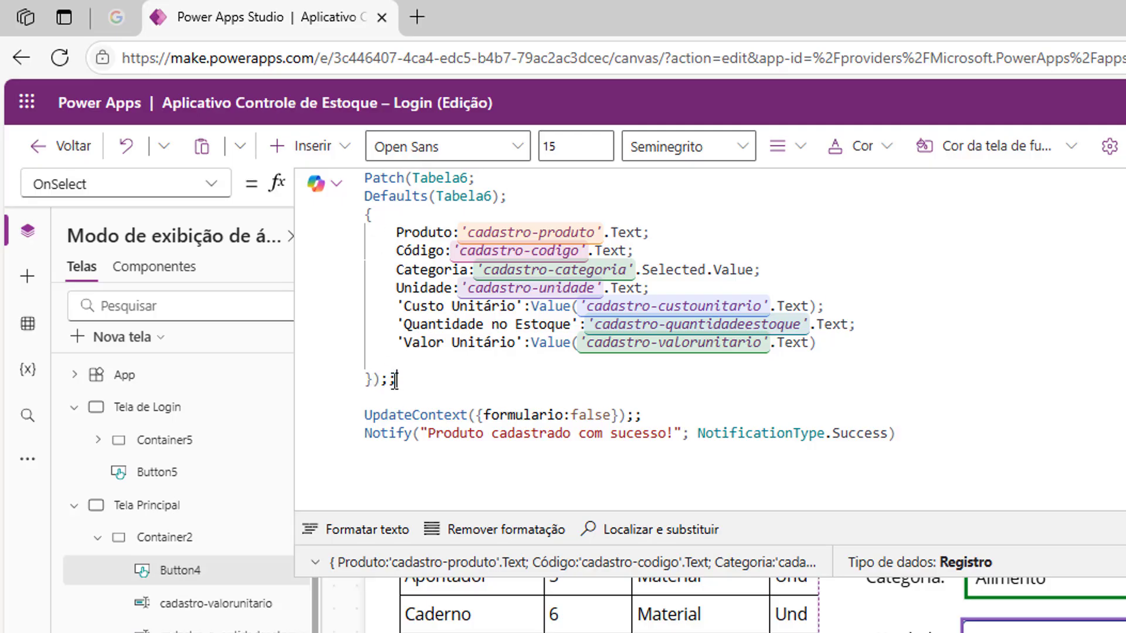
click(440, 381)
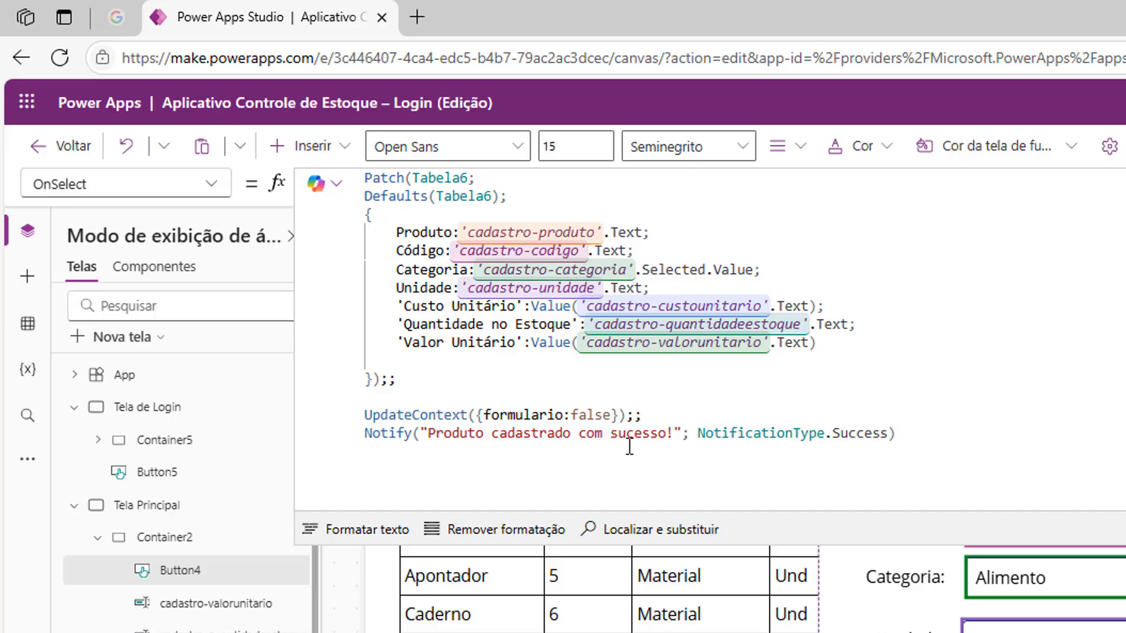
drag(701, 439, 891, 459)
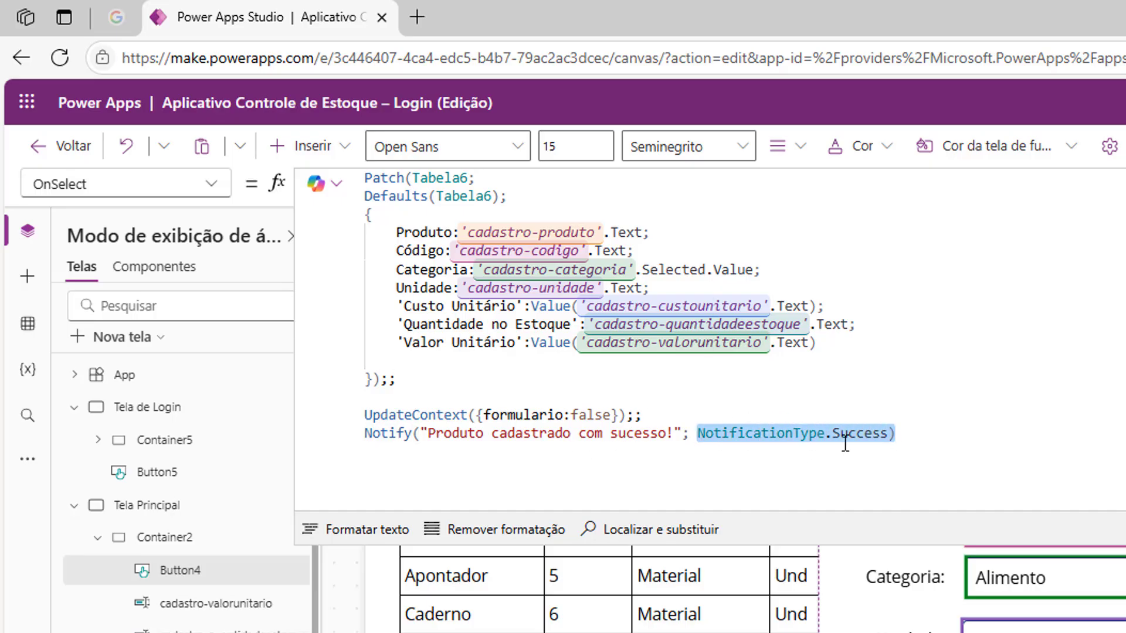
click(812, 459)
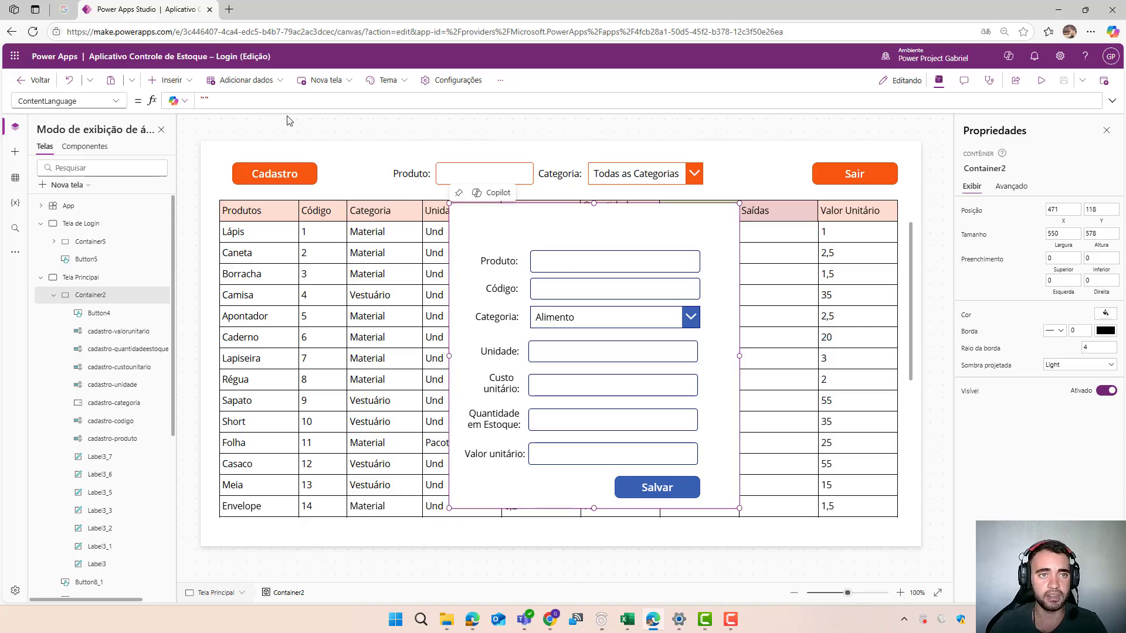
- Insert a Cancelar icon into the form container and place it in the container's upper right corner
click(184, 84)
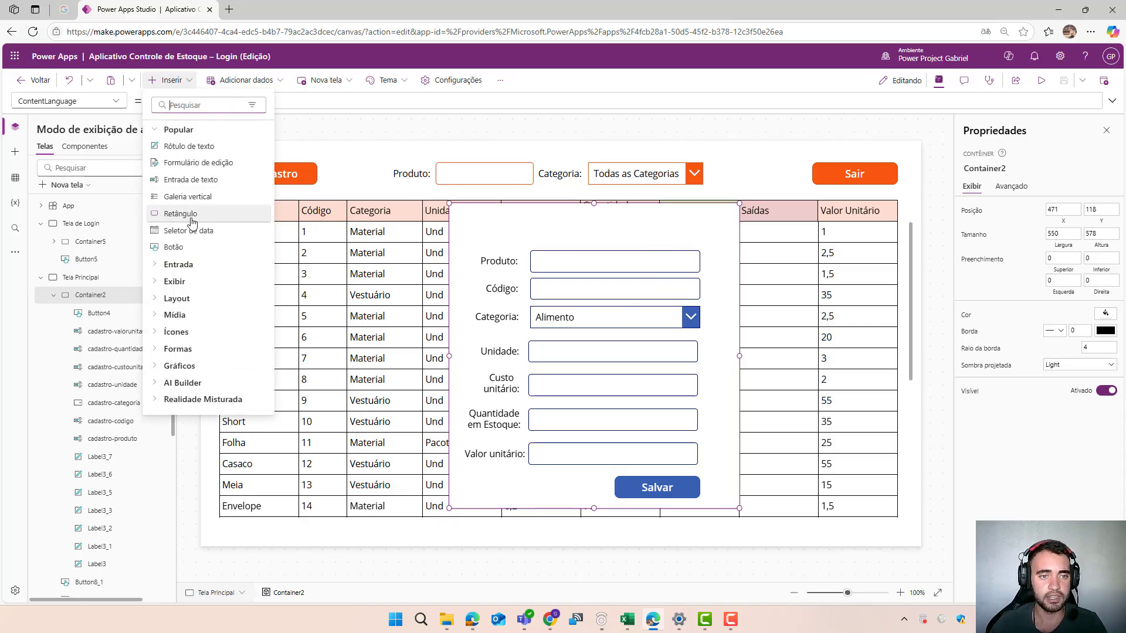
click(157, 336)
scroll(170, 337, down, 8)
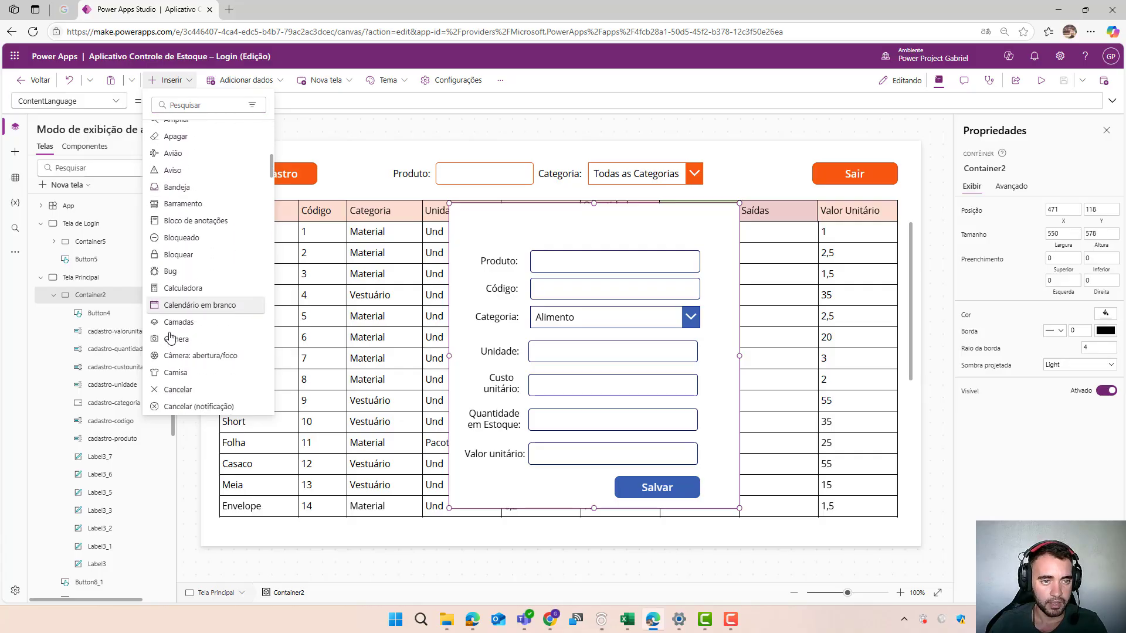
click(170, 245)
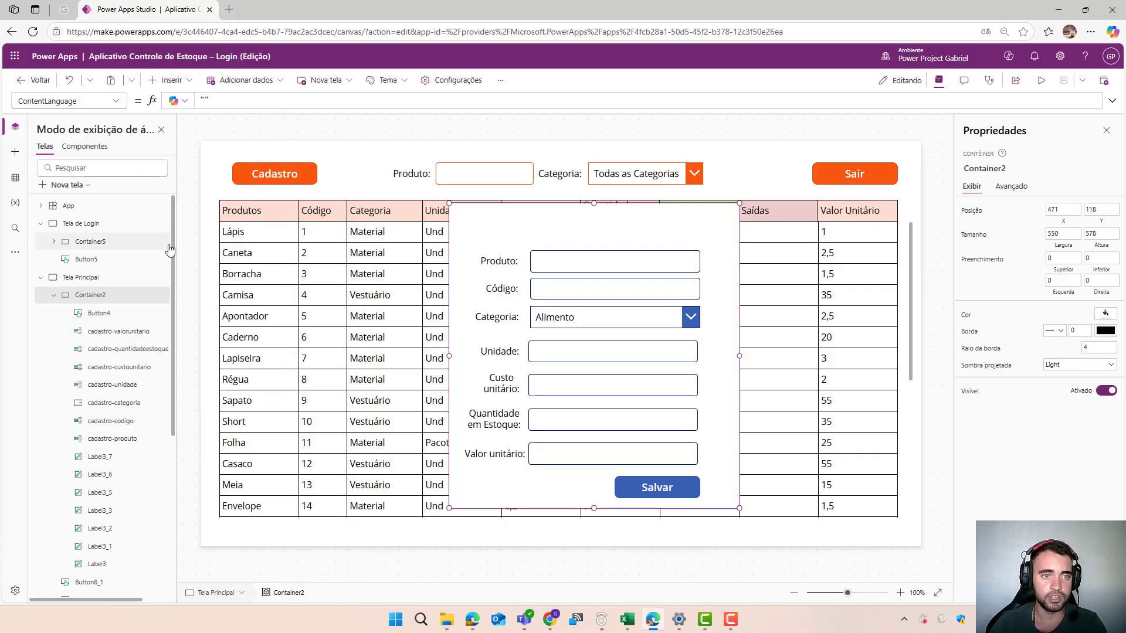
drag(487, 242, 727, 226)
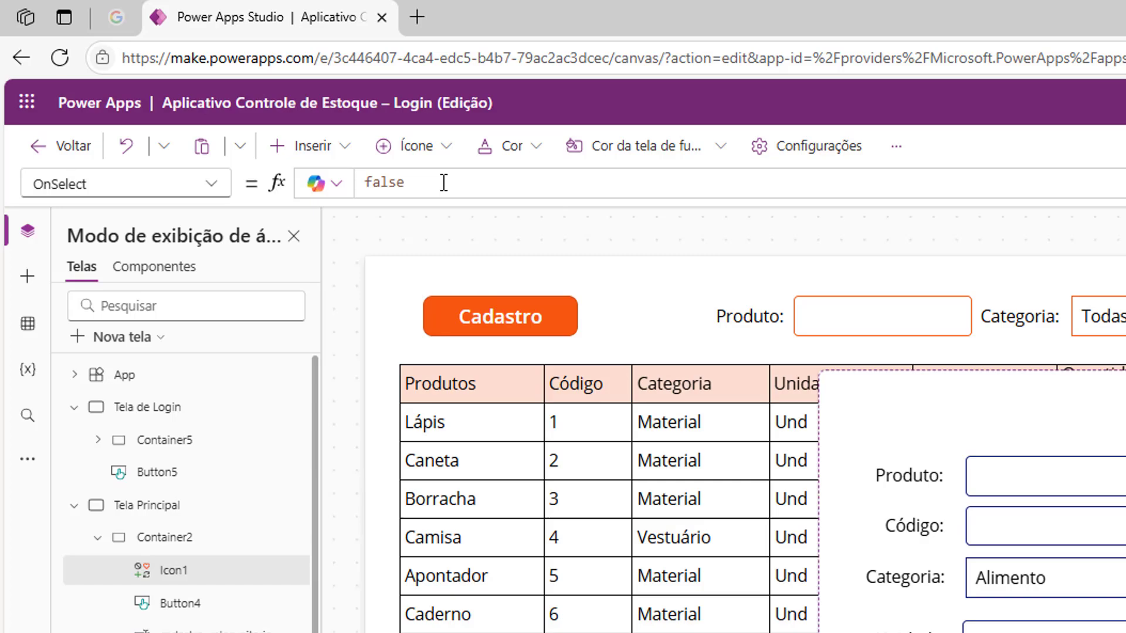
- Replace the close icon's OnSelect formula with UpdateContext({formulario: false})
drag(242, 100, 137, 99)
text(up)
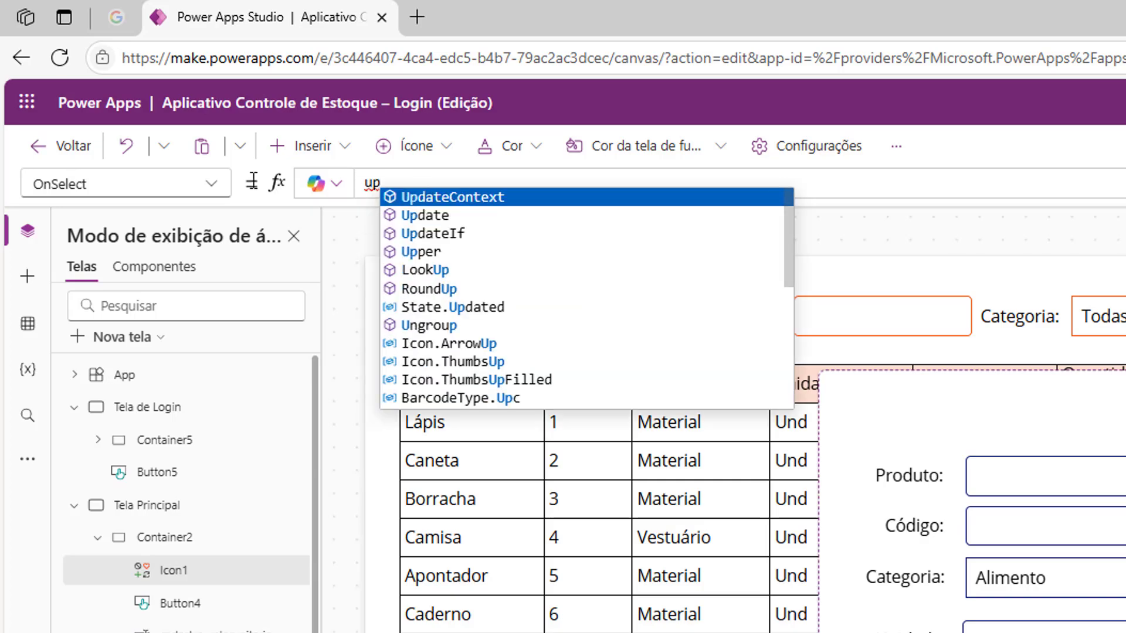
click(440, 197)
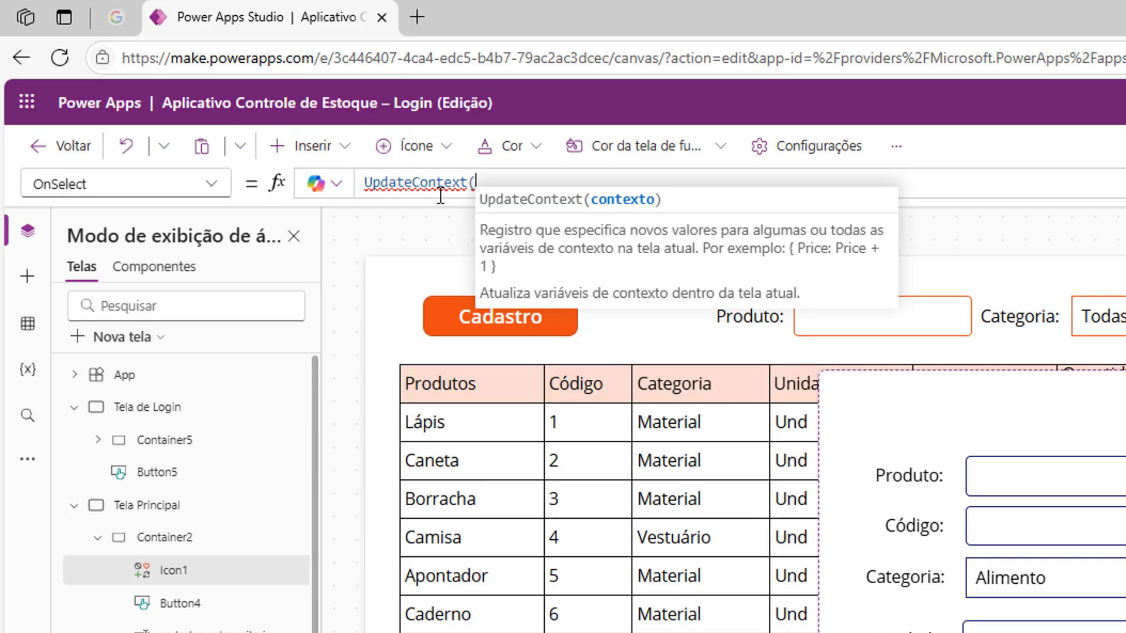
text({)
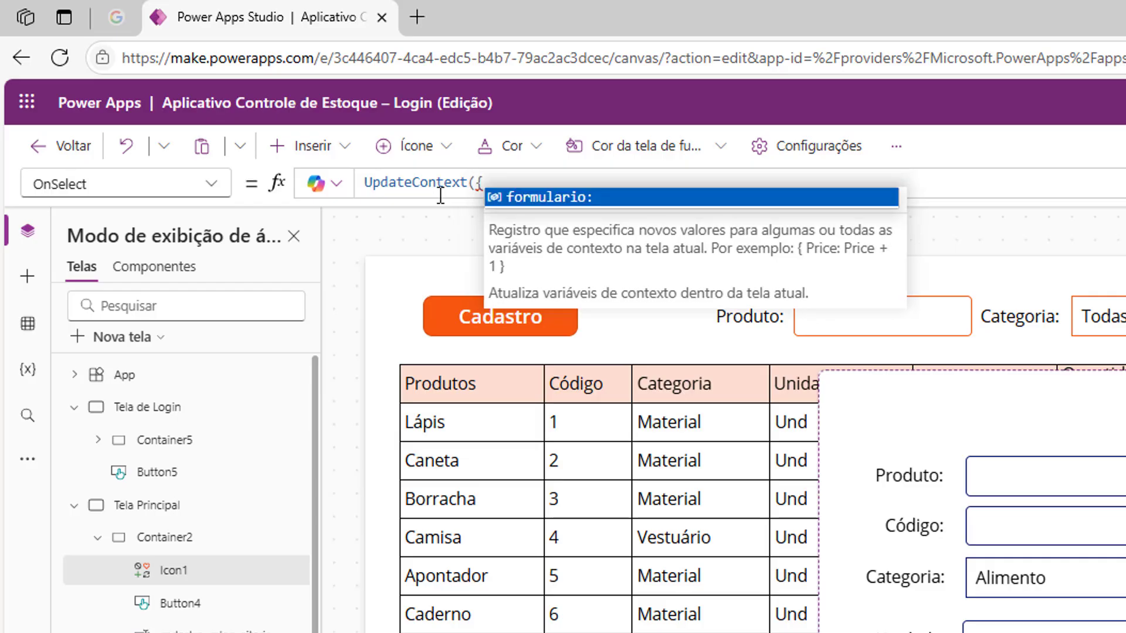
click(592, 197)
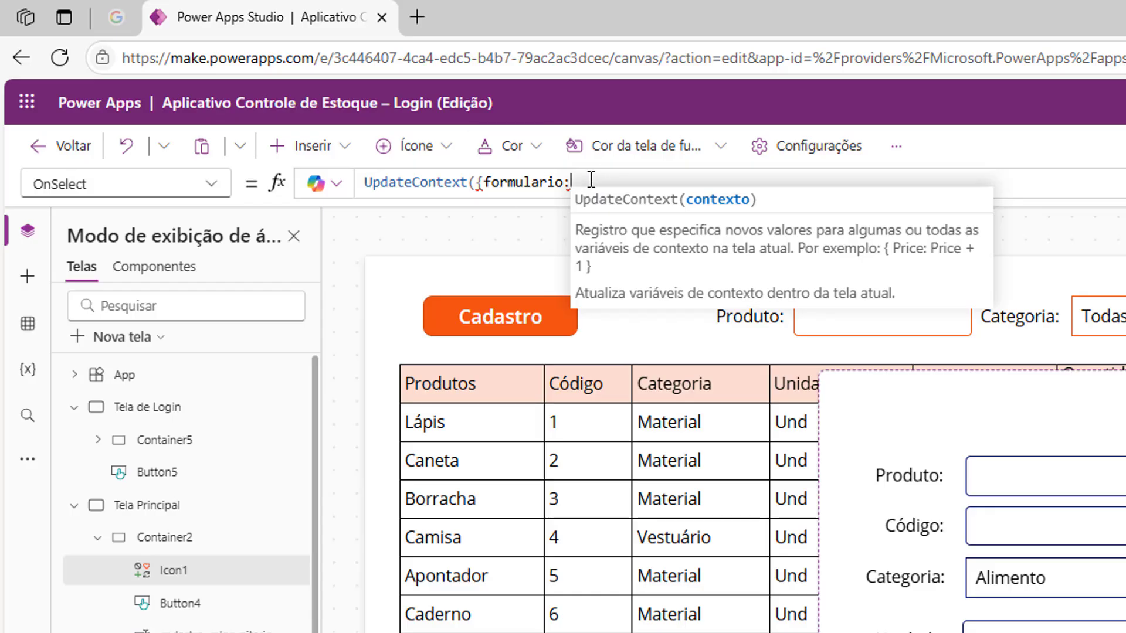
text(fa)
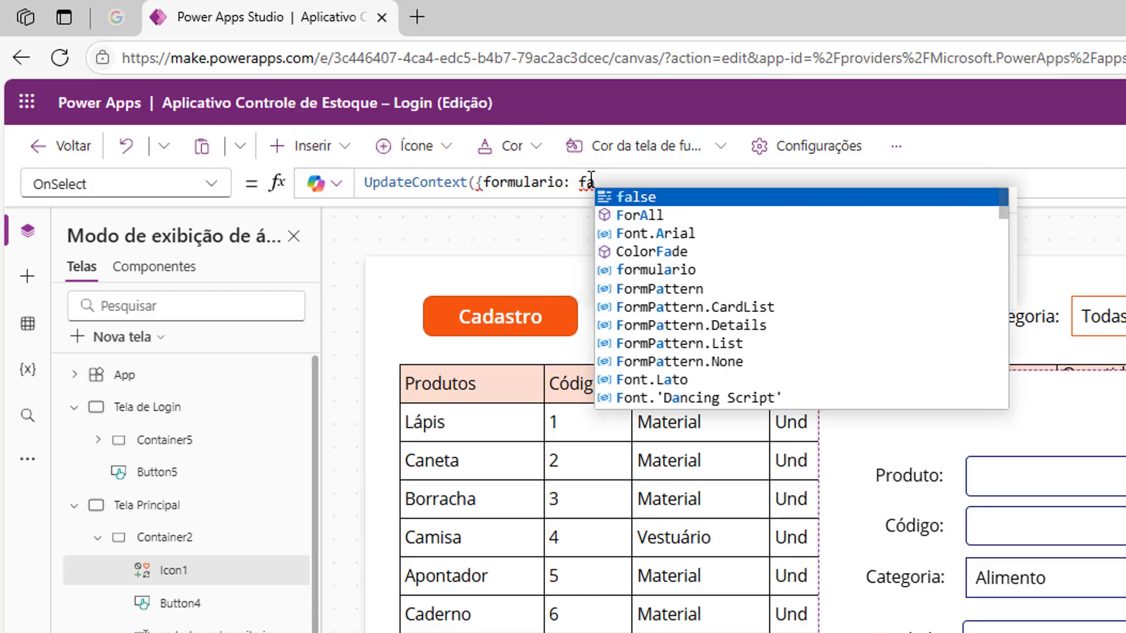
click(647, 201)
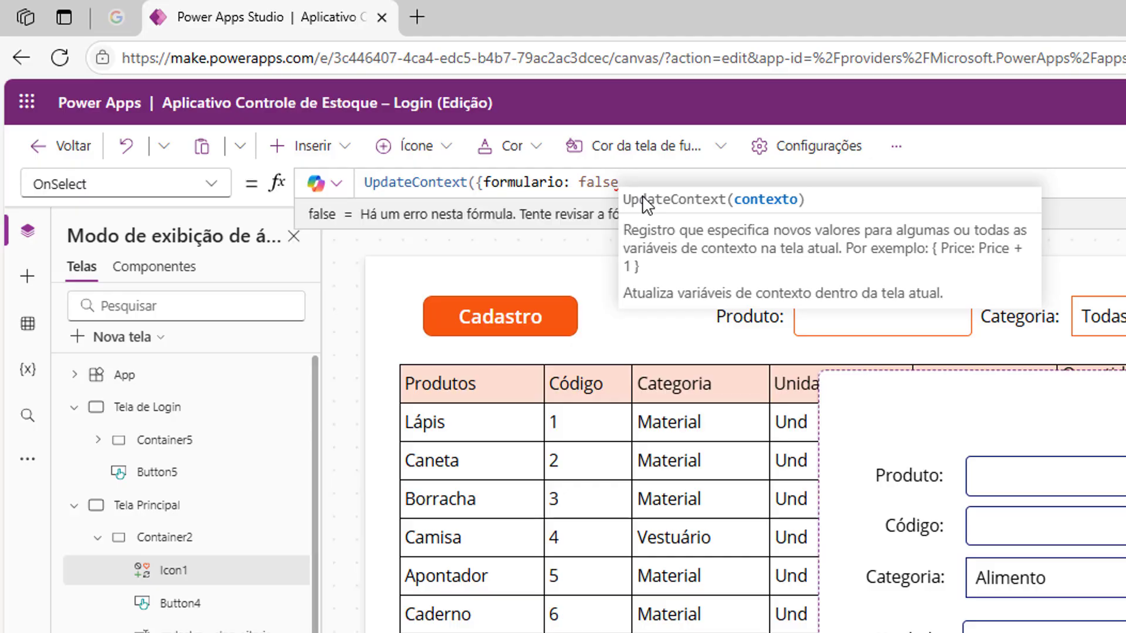
text(}))
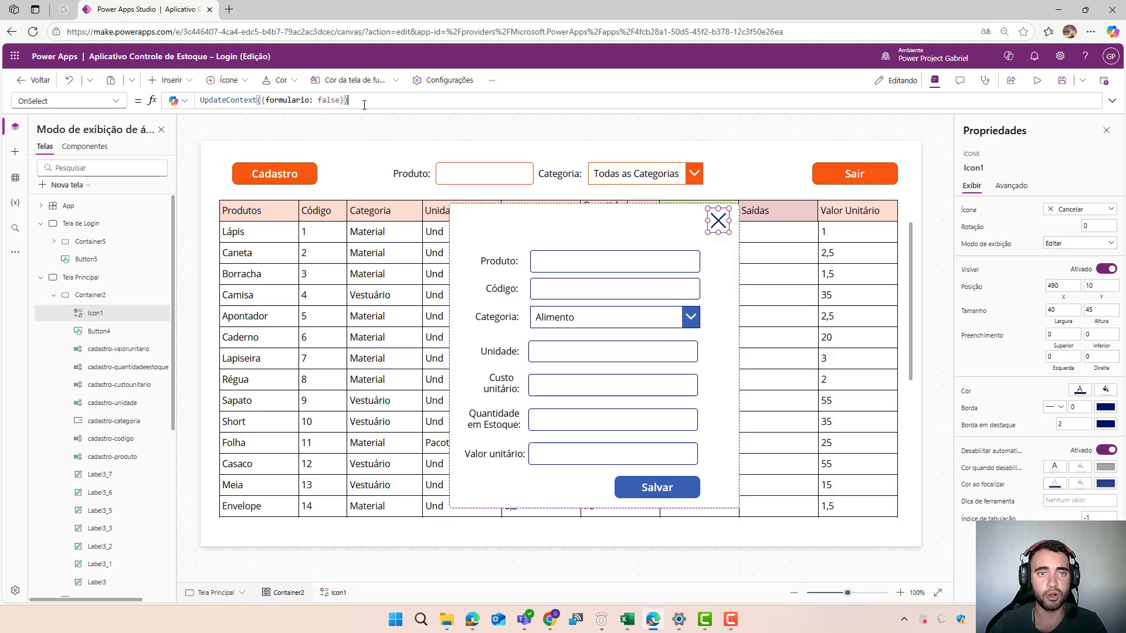
- Check the Cadastro button's OnSelect formula and set the form container's Visible property to formulario = true
click(307, 176)
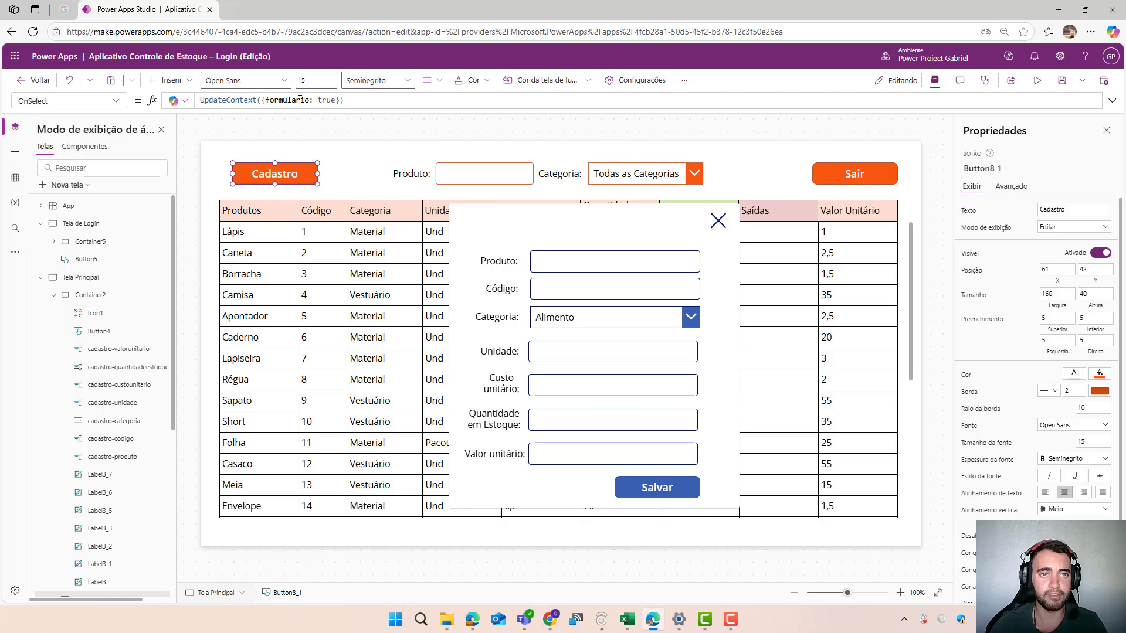
click(450, 234)
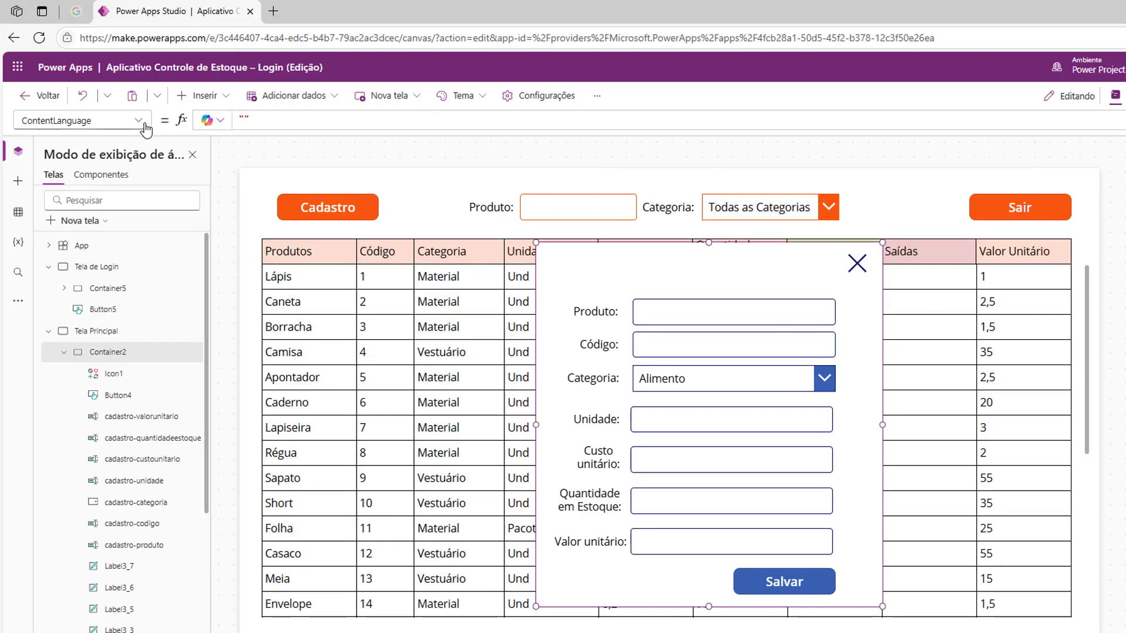
click(122, 107)
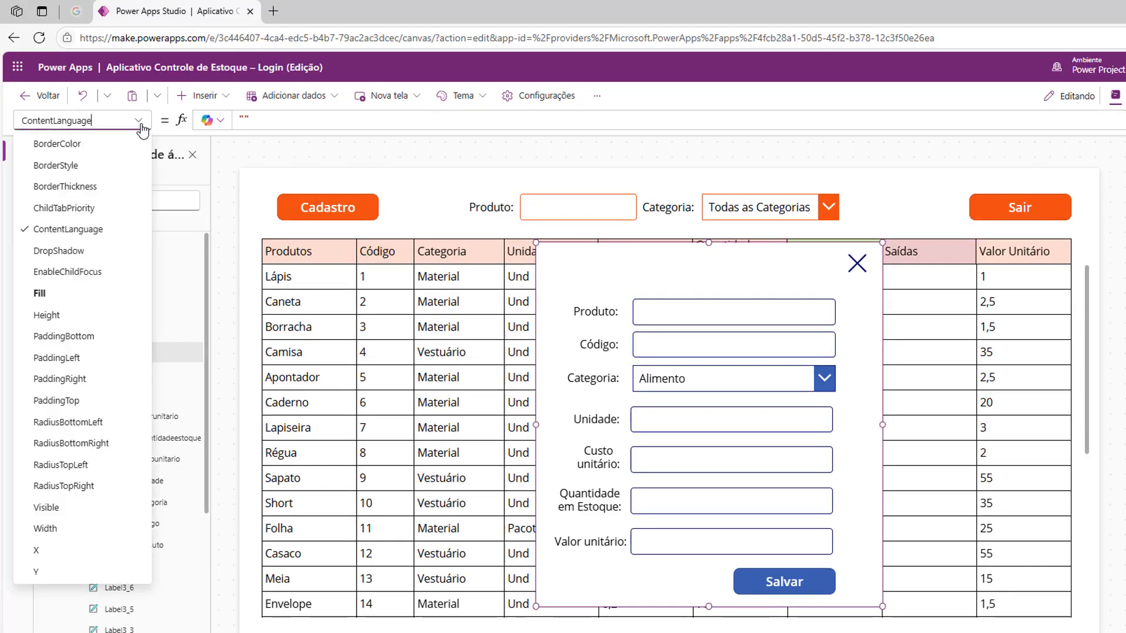
click(64, 512)
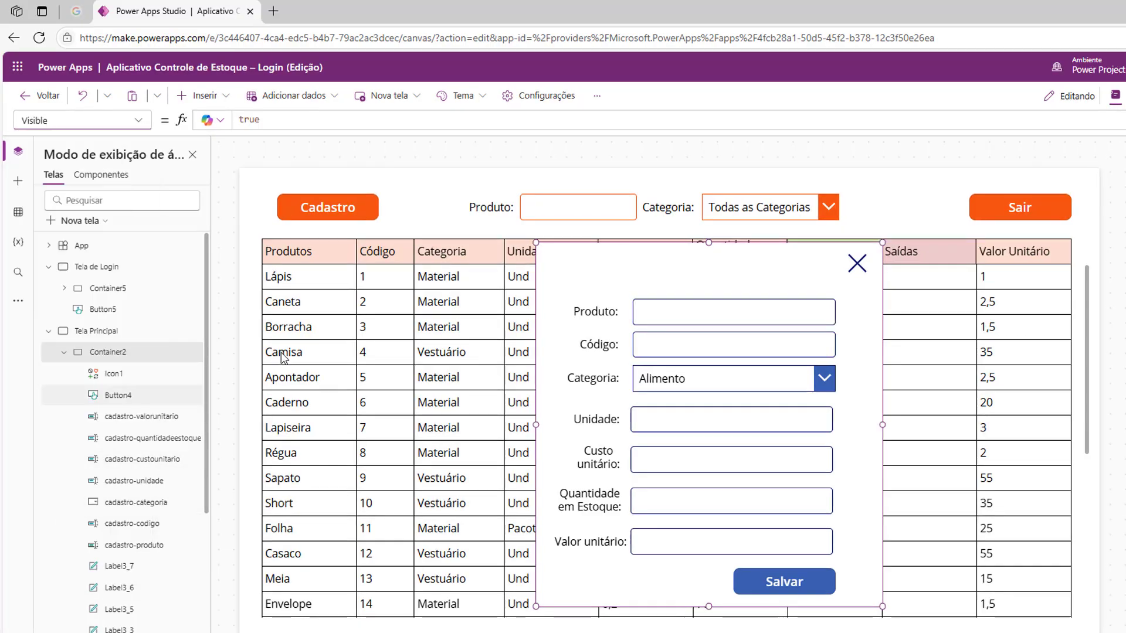
click(272, 121)
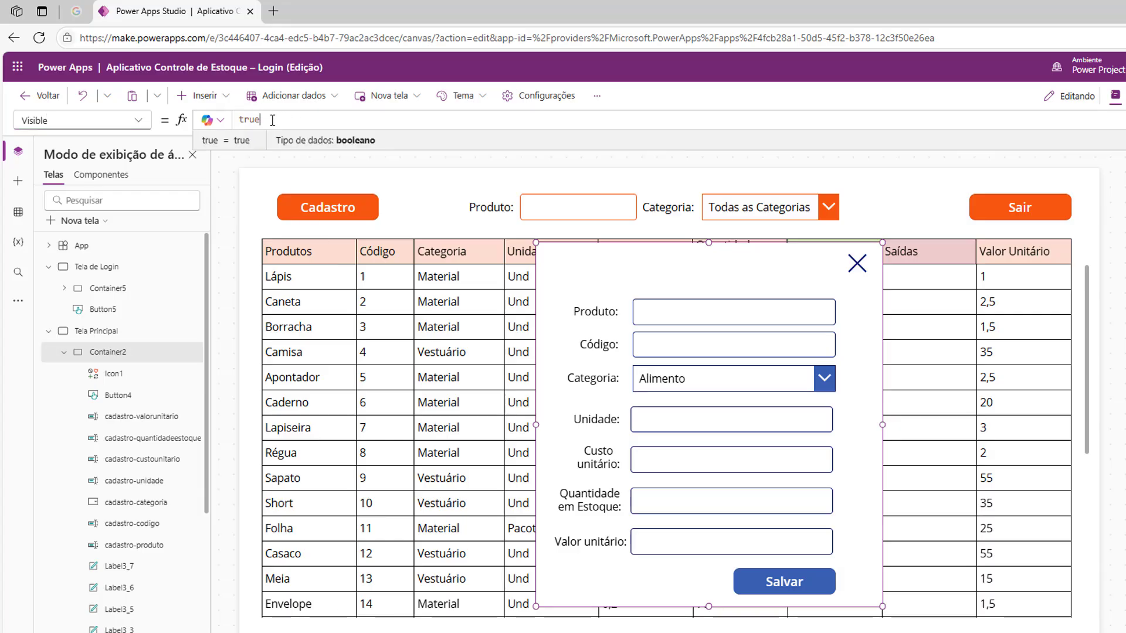
drag(272, 122, 235, 121)
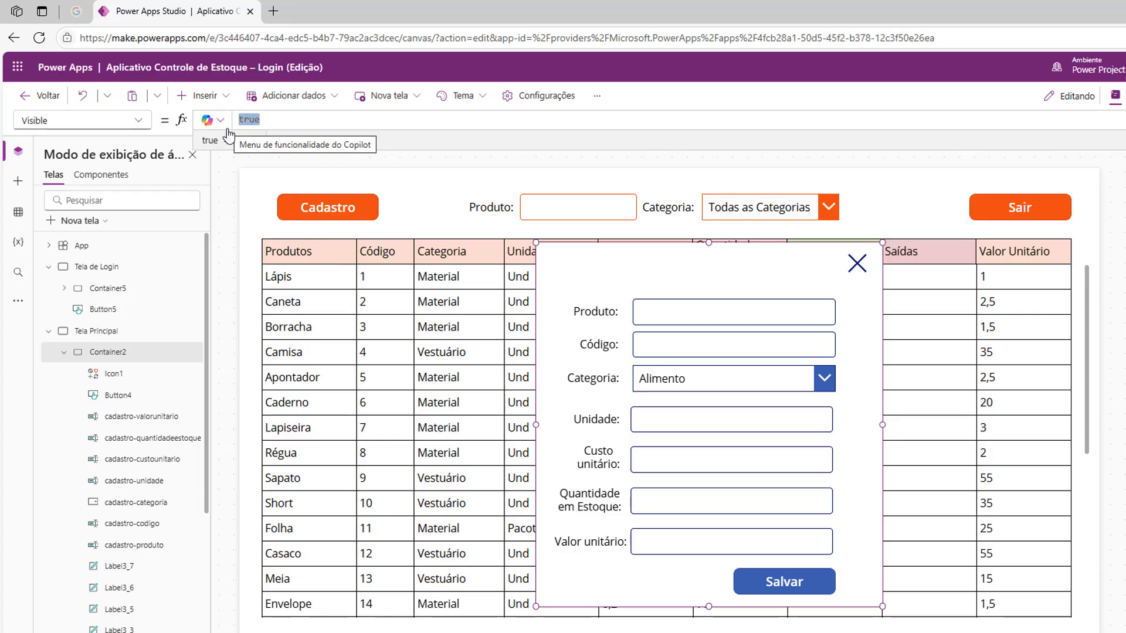
text(for)
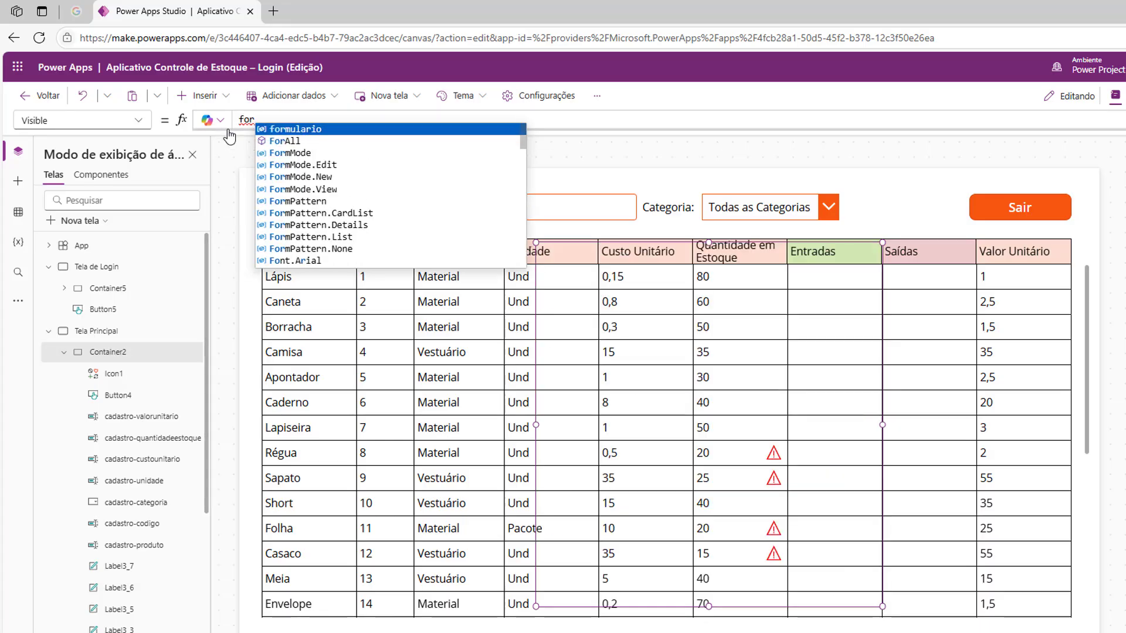
click(296, 128)
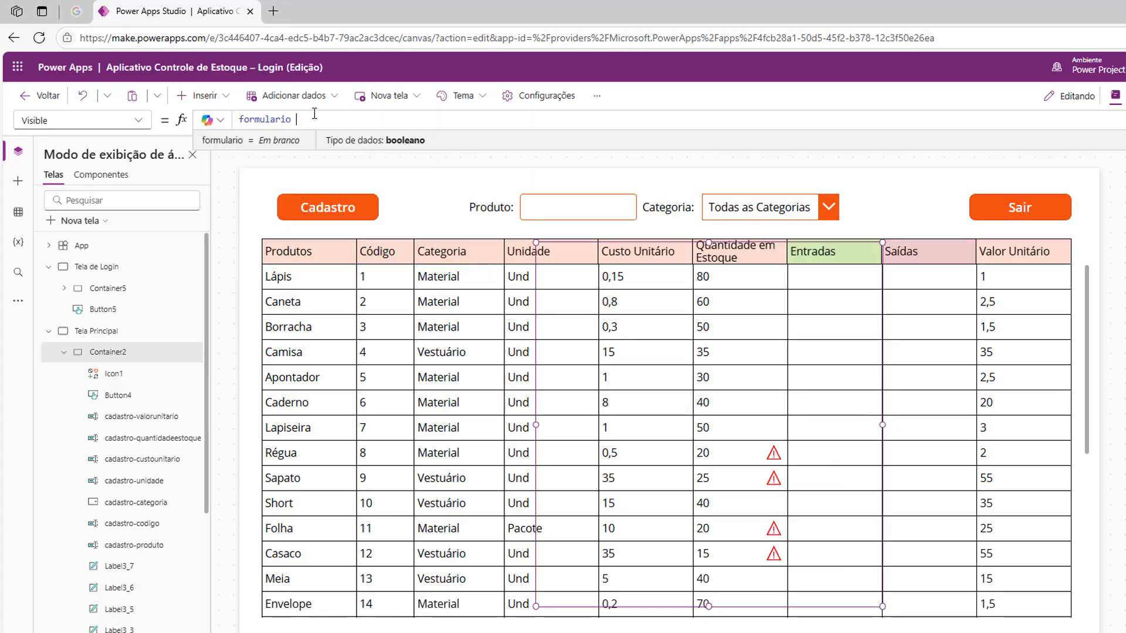
text(=)
text(= tr)
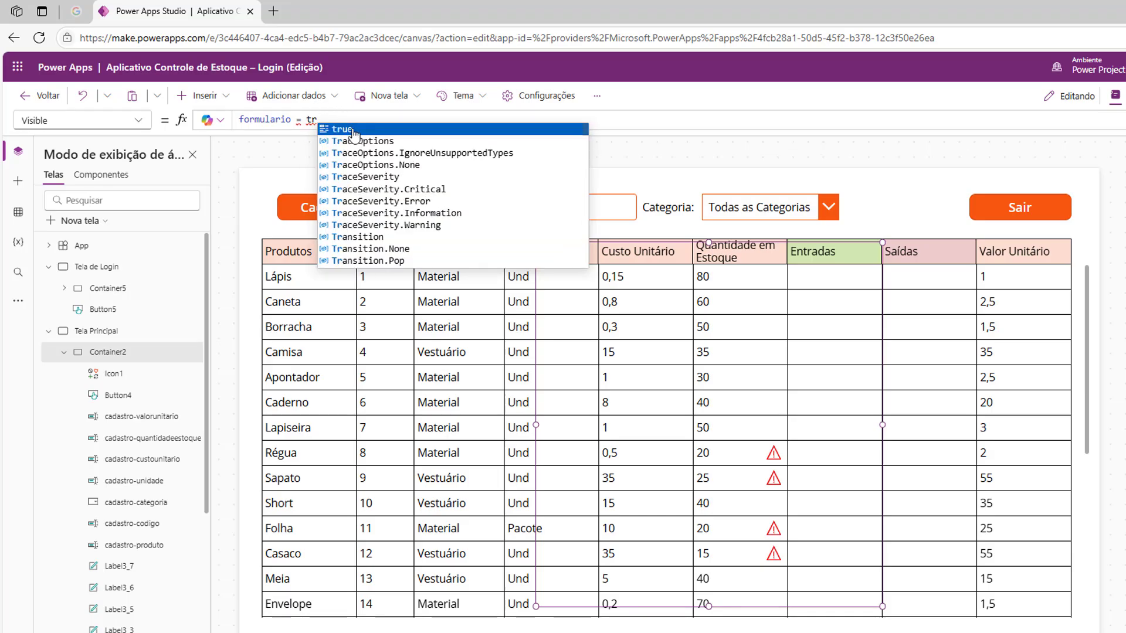
key(Tab)
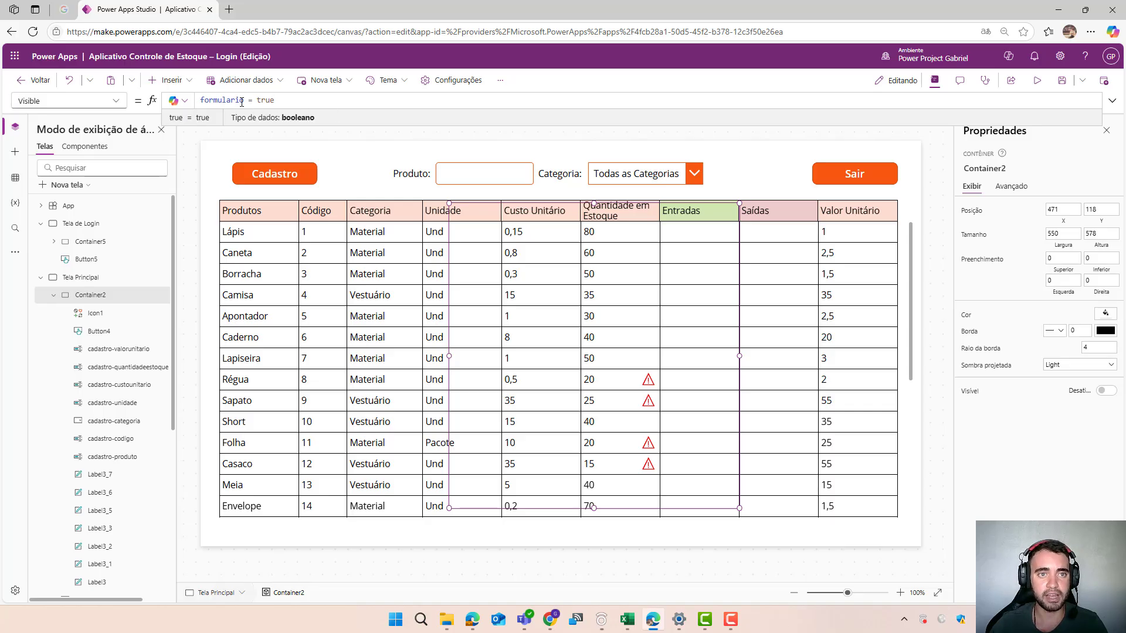
- Test opening the form with the Cadastro button and closing it with the X icon in the editor
click(402, 152)
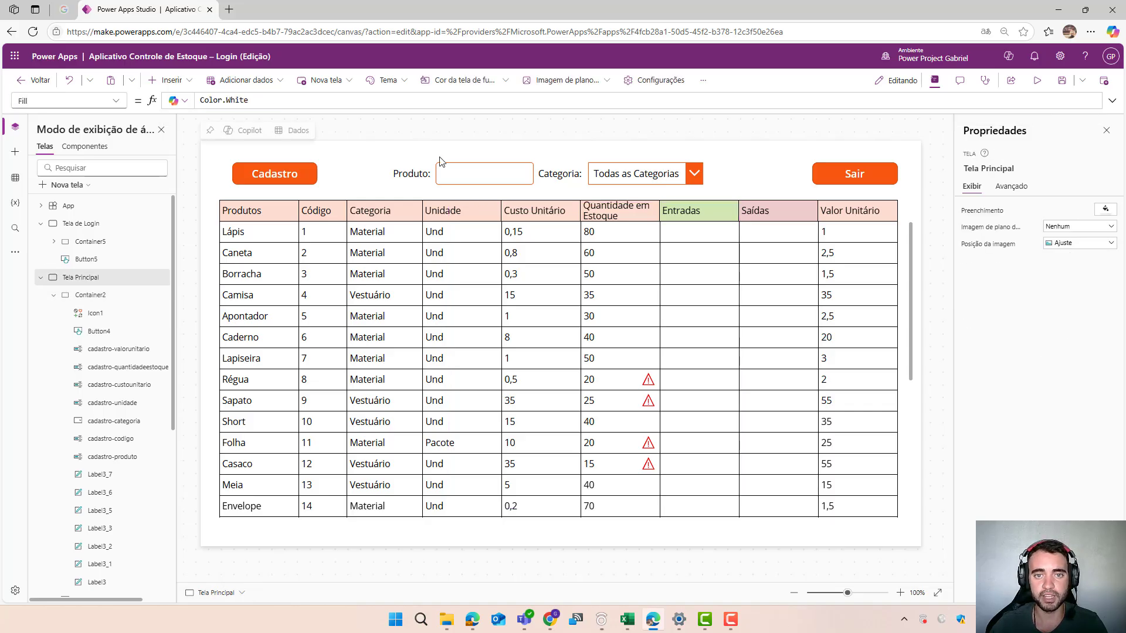
alt+click(276, 175)
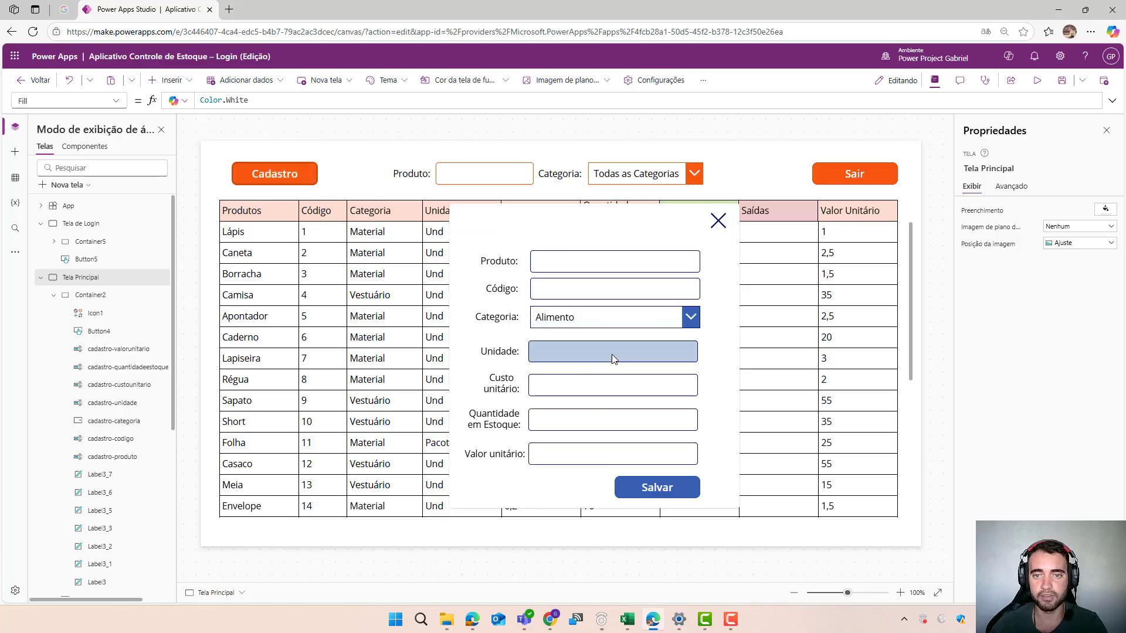
alt+click(718, 222)
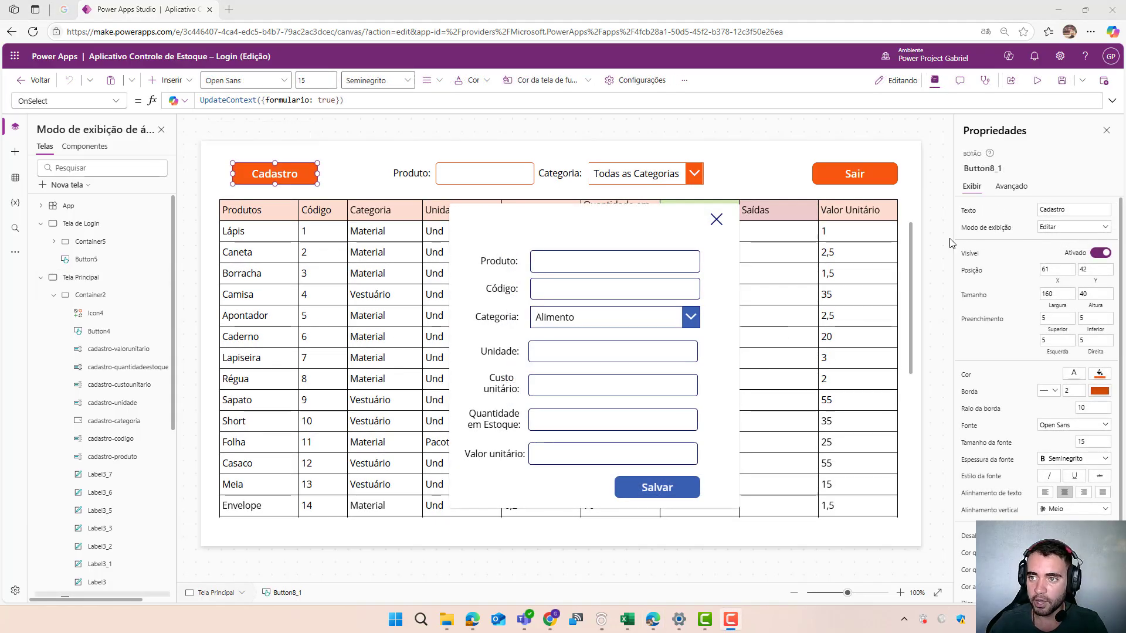
- Preview the app and fill the form with Produto Calculadora, Código 26, Categoria Material and Unidade Und
click(1036, 83)
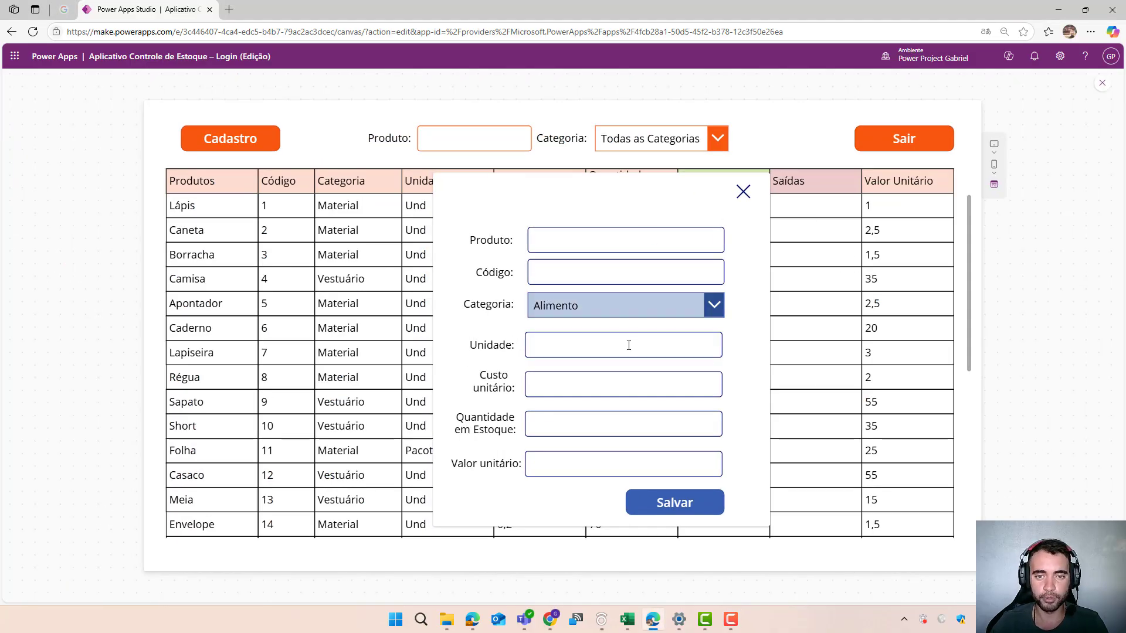
click(564, 246)
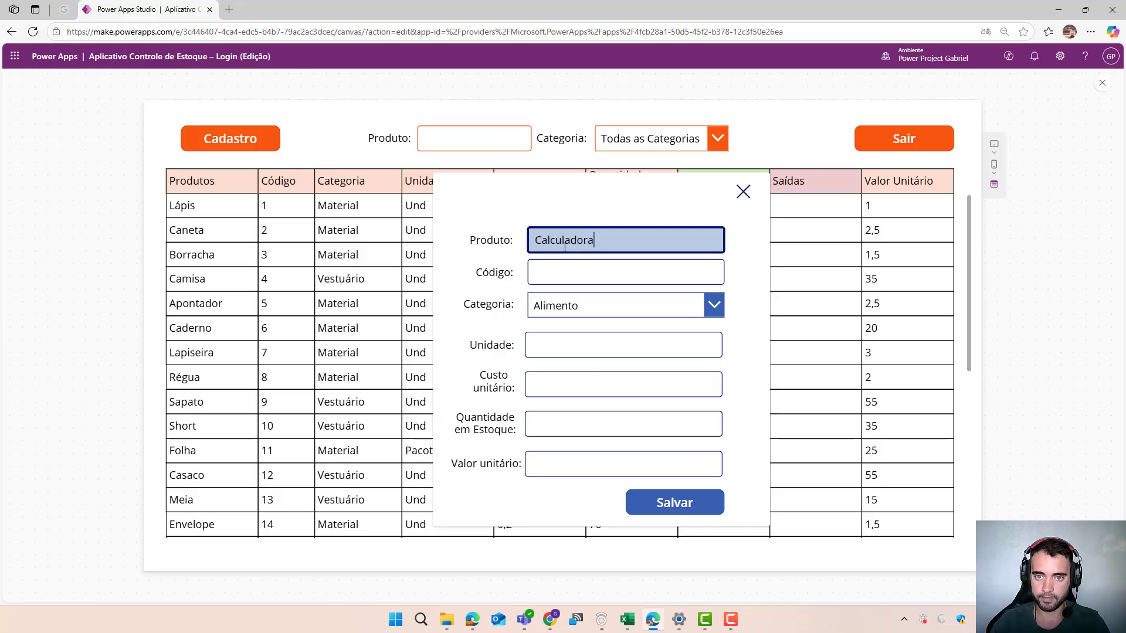
click(574, 274)
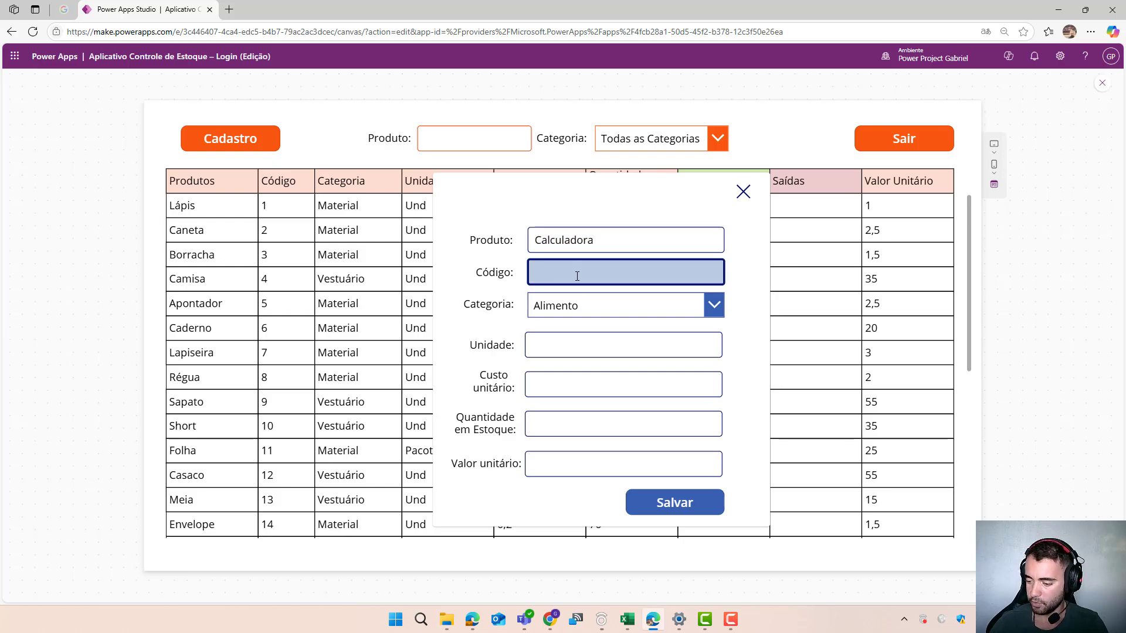
text(26)
click(587, 303)
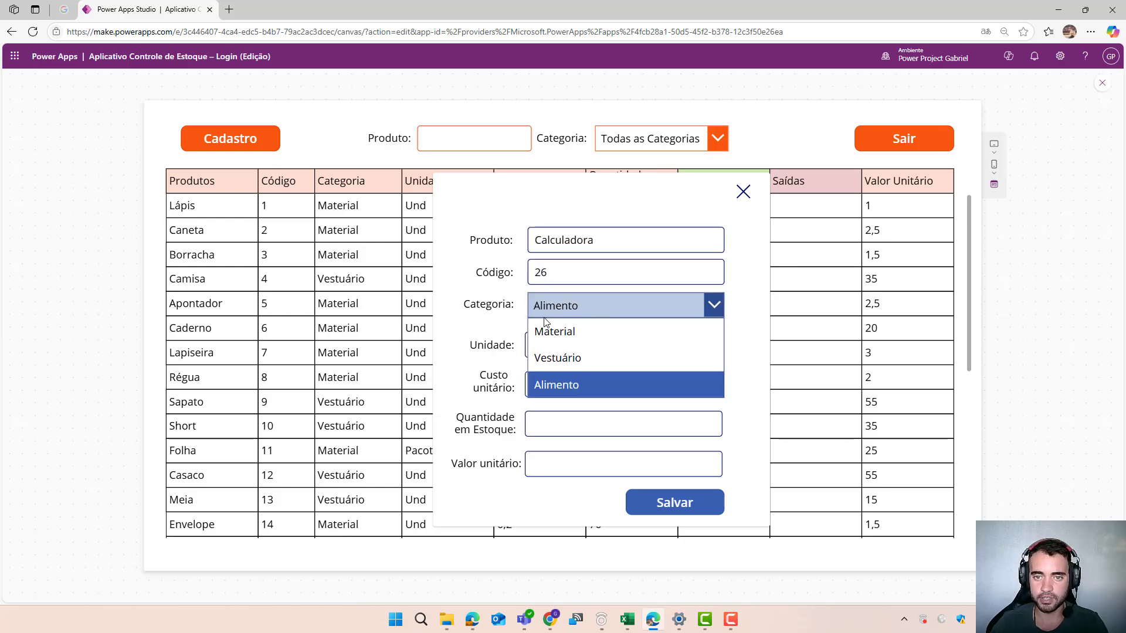
click(573, 338)
click(572, 336)
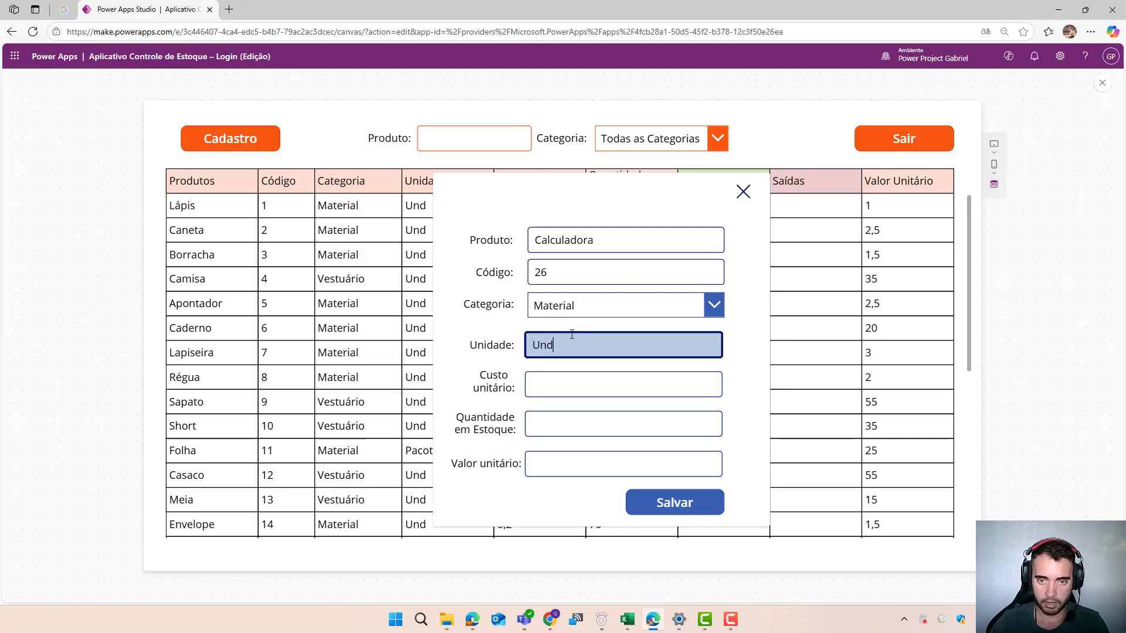
text(Und)
- Enter Custo unitário 15, Quantidade em Estoque 45 and Valor unitário 30, save the product and exit the preview
click(593, 376)
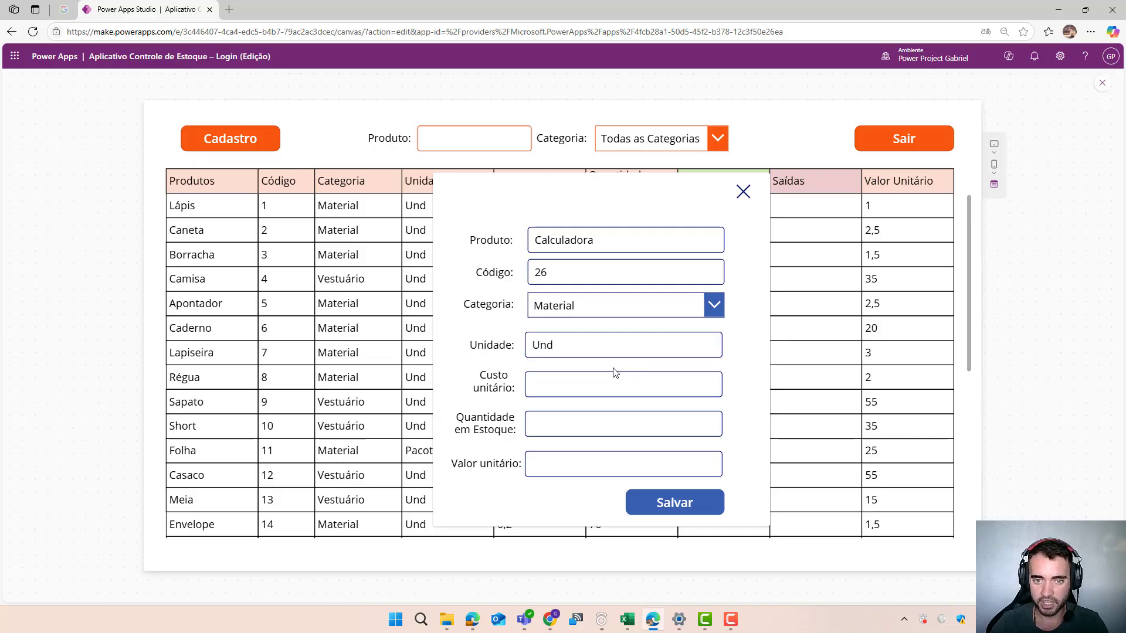
click(587, 384)
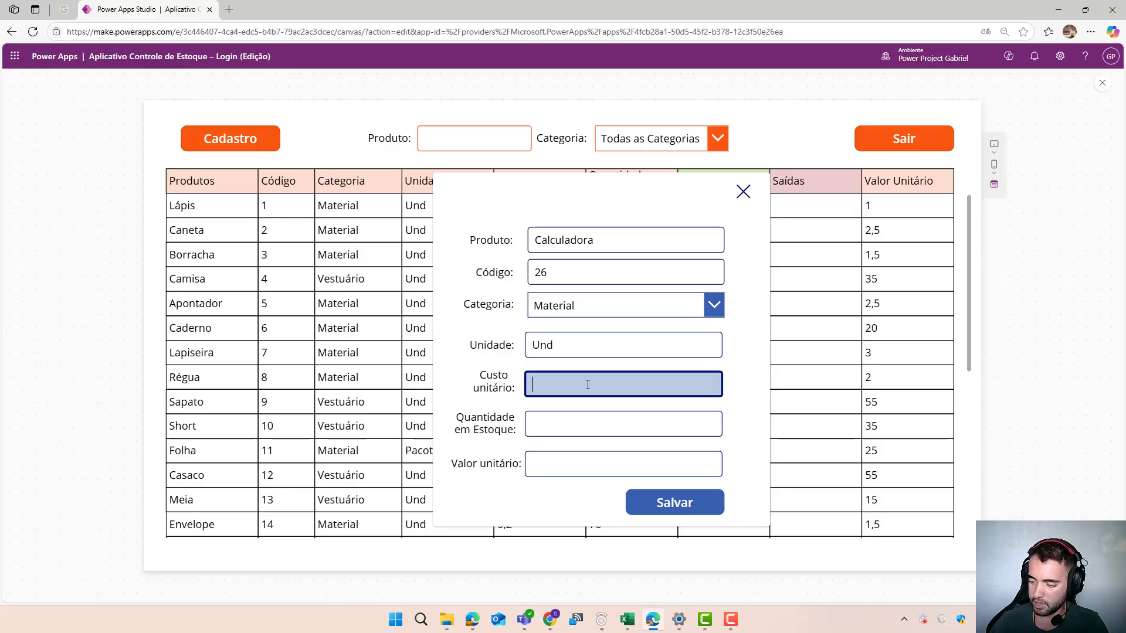
click(568, 419)
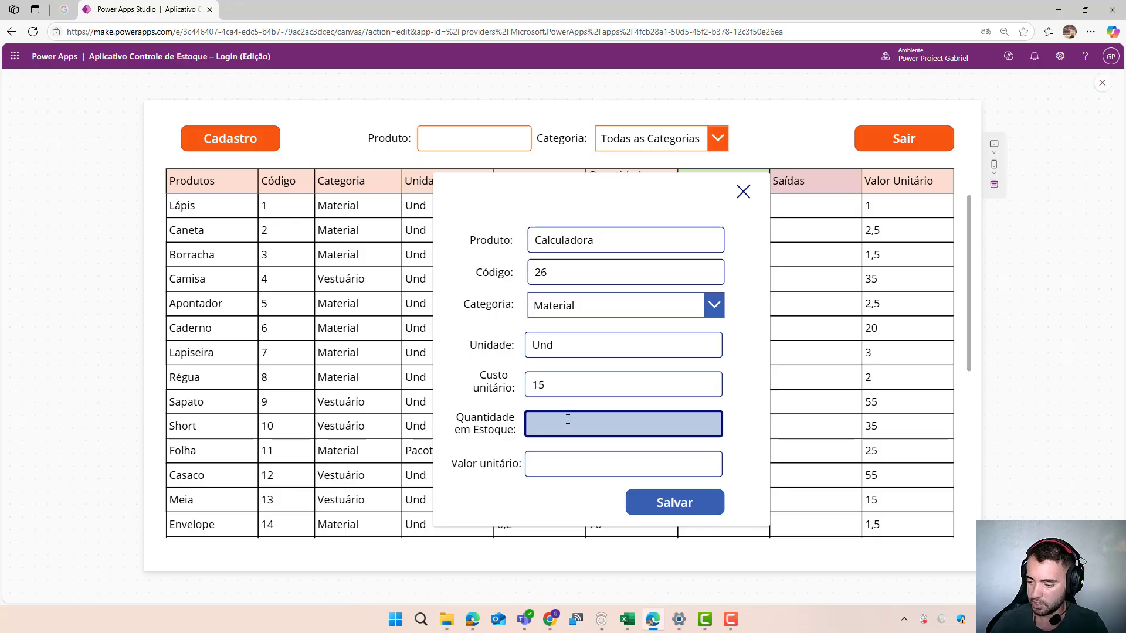
click(569, 458)
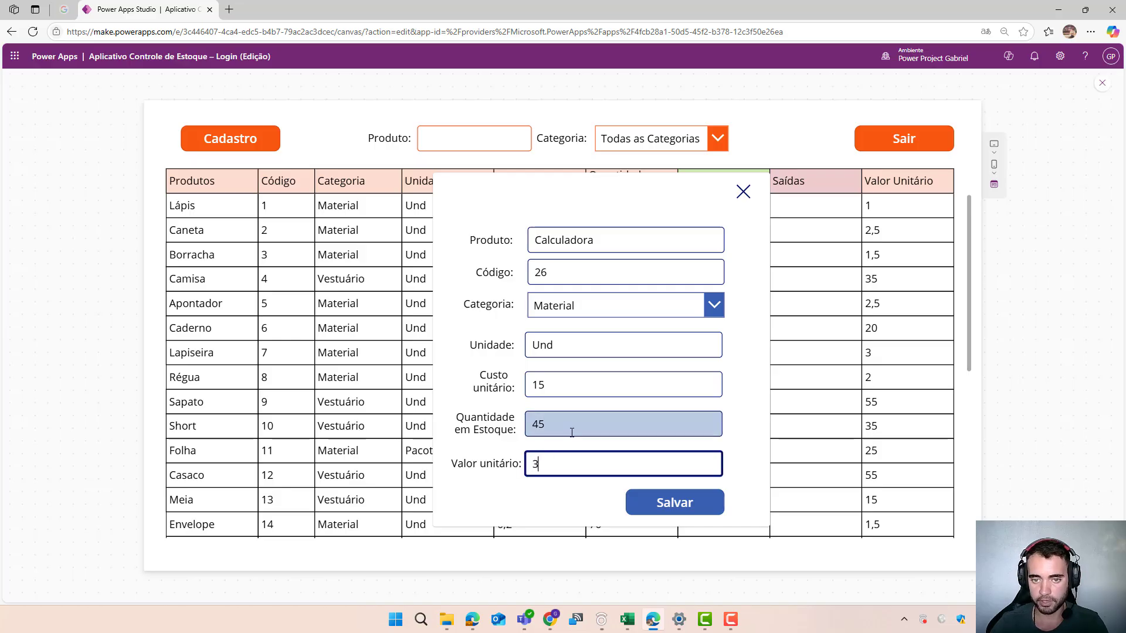
click(667, 508)
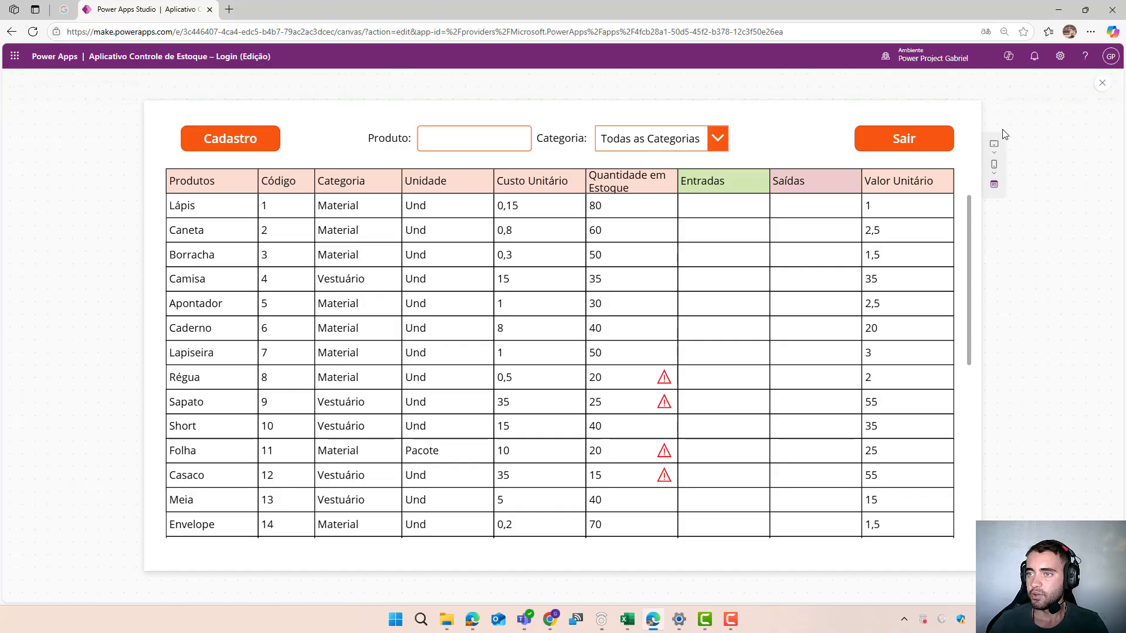
click(1102, 83)
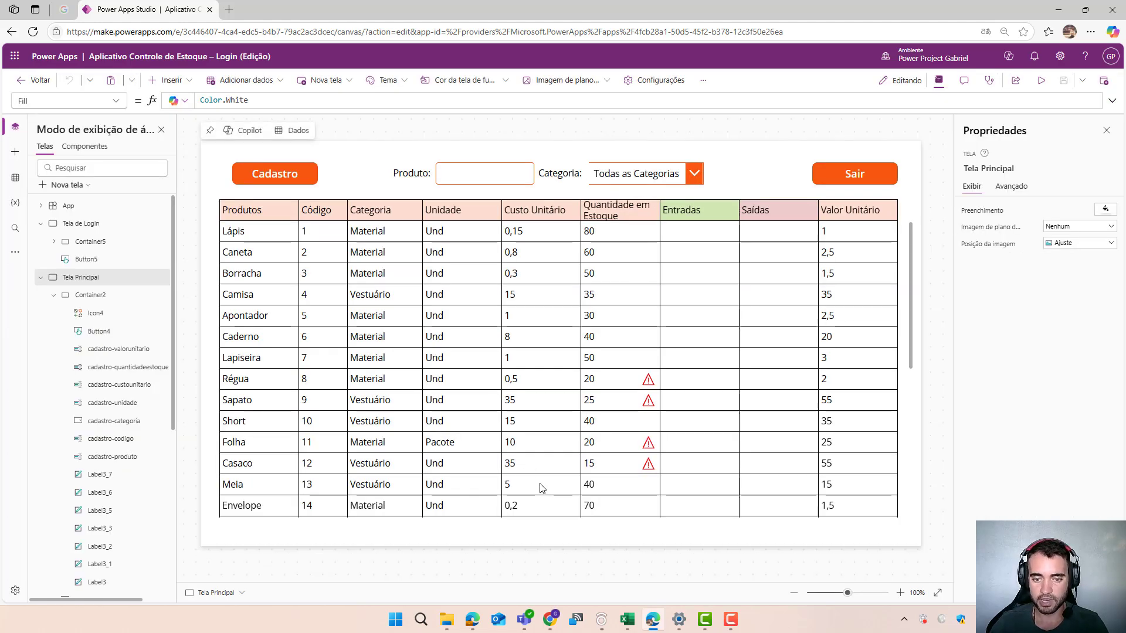
- Switch to OneDrive, open Controle de Estoque (Youtube).xlsx and check the Calculadora row's code, quantity and values
mouse_move(550, 618)
click(583, 580)
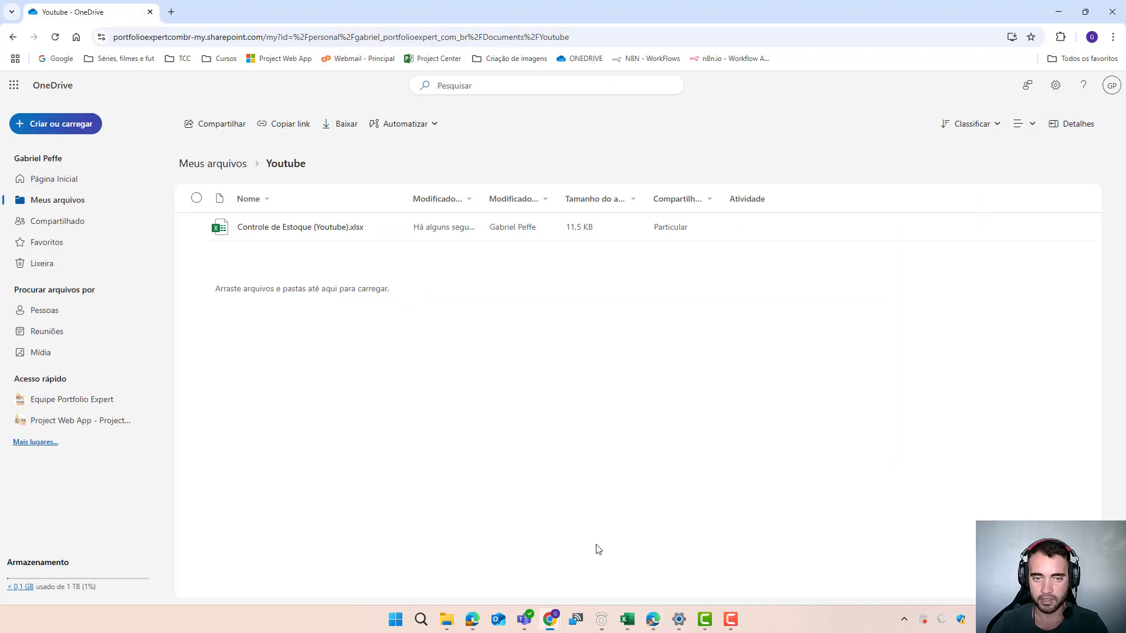
click(315, 228)
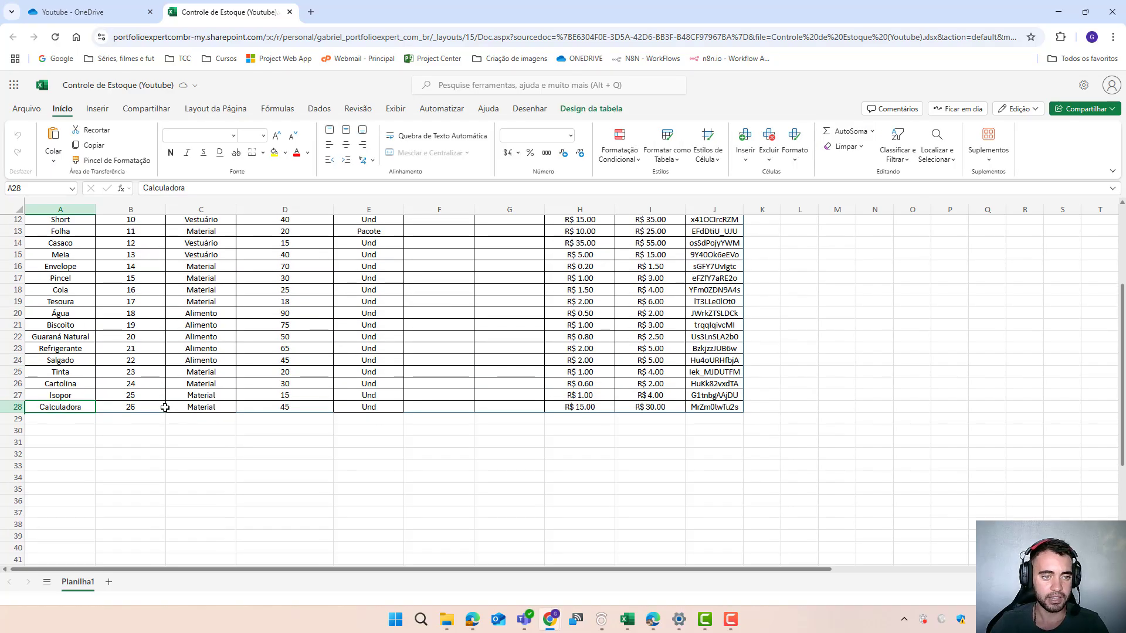
click(119, 407)
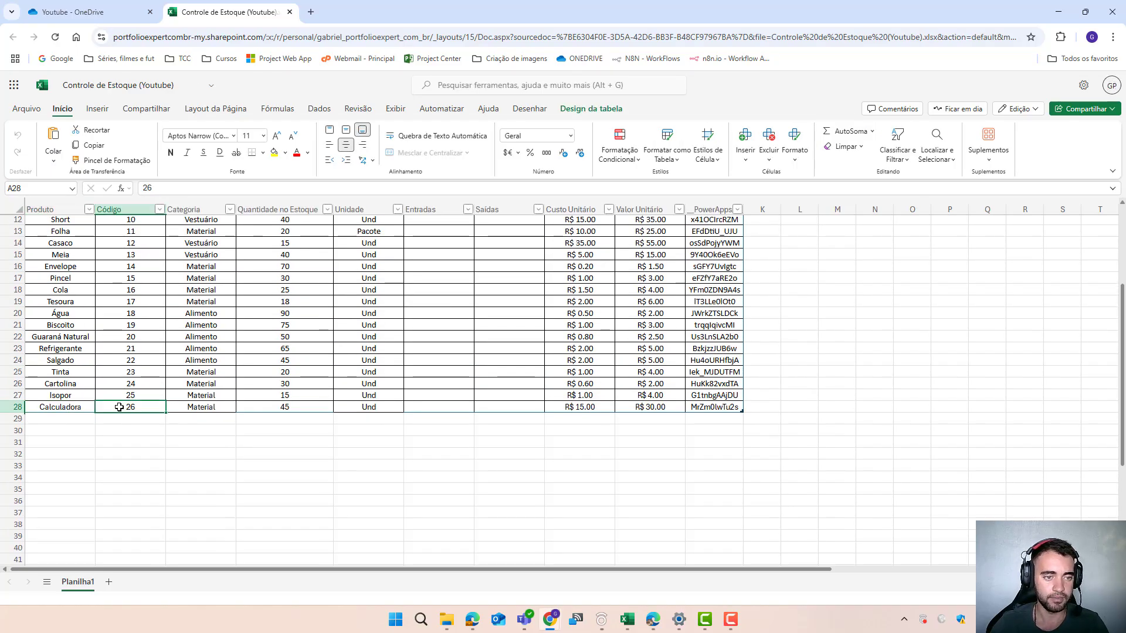
click(267, 409)
click(626, 417)
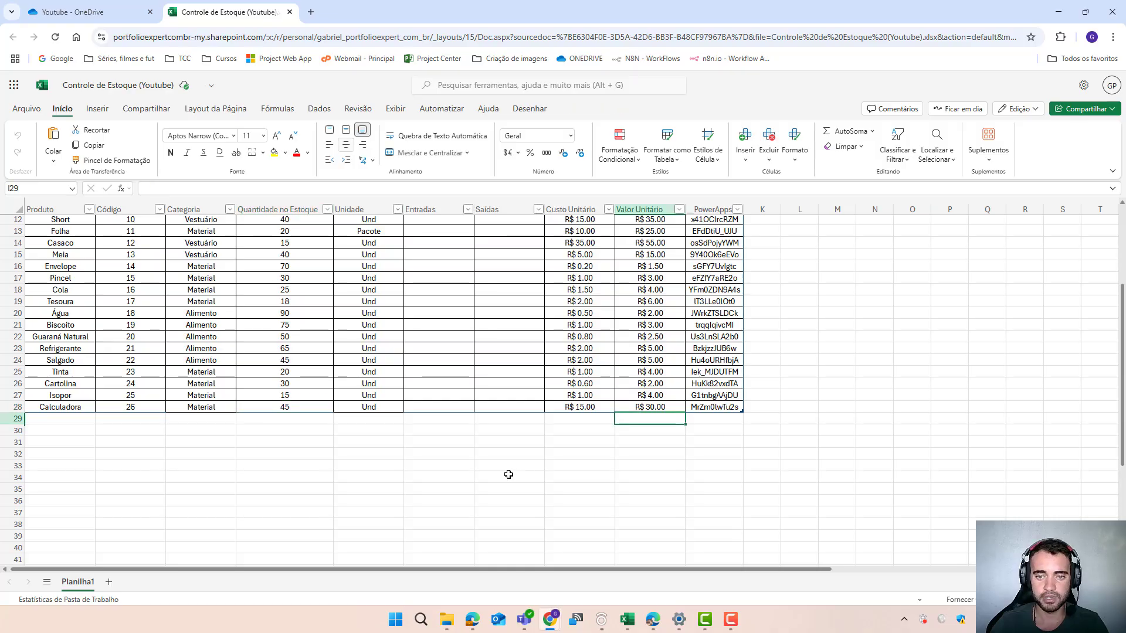
click(260, 430)
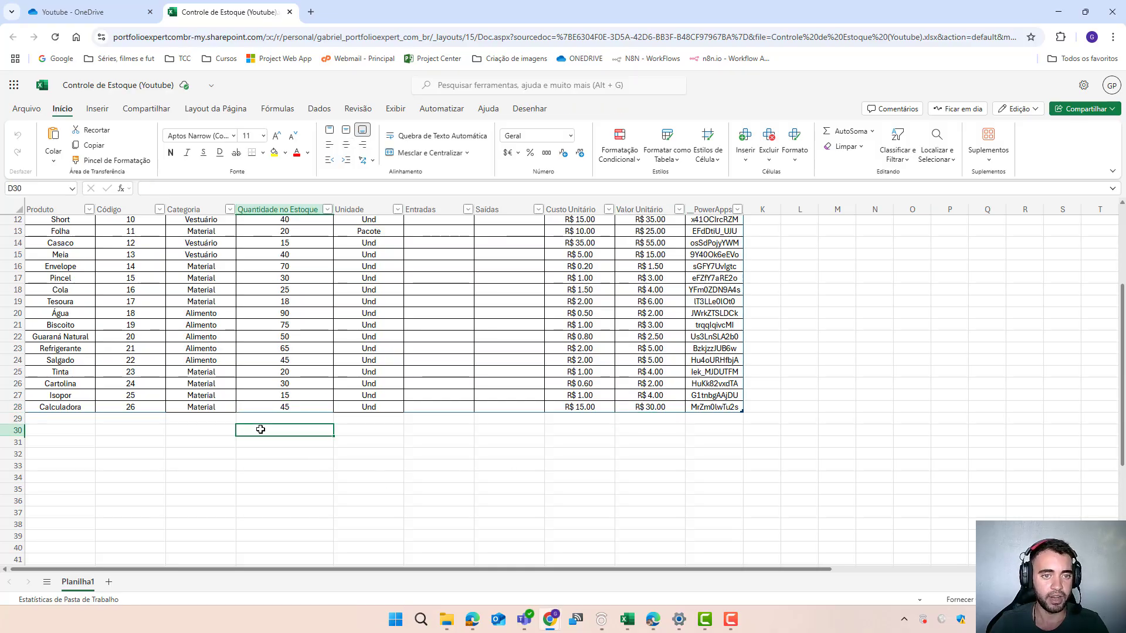